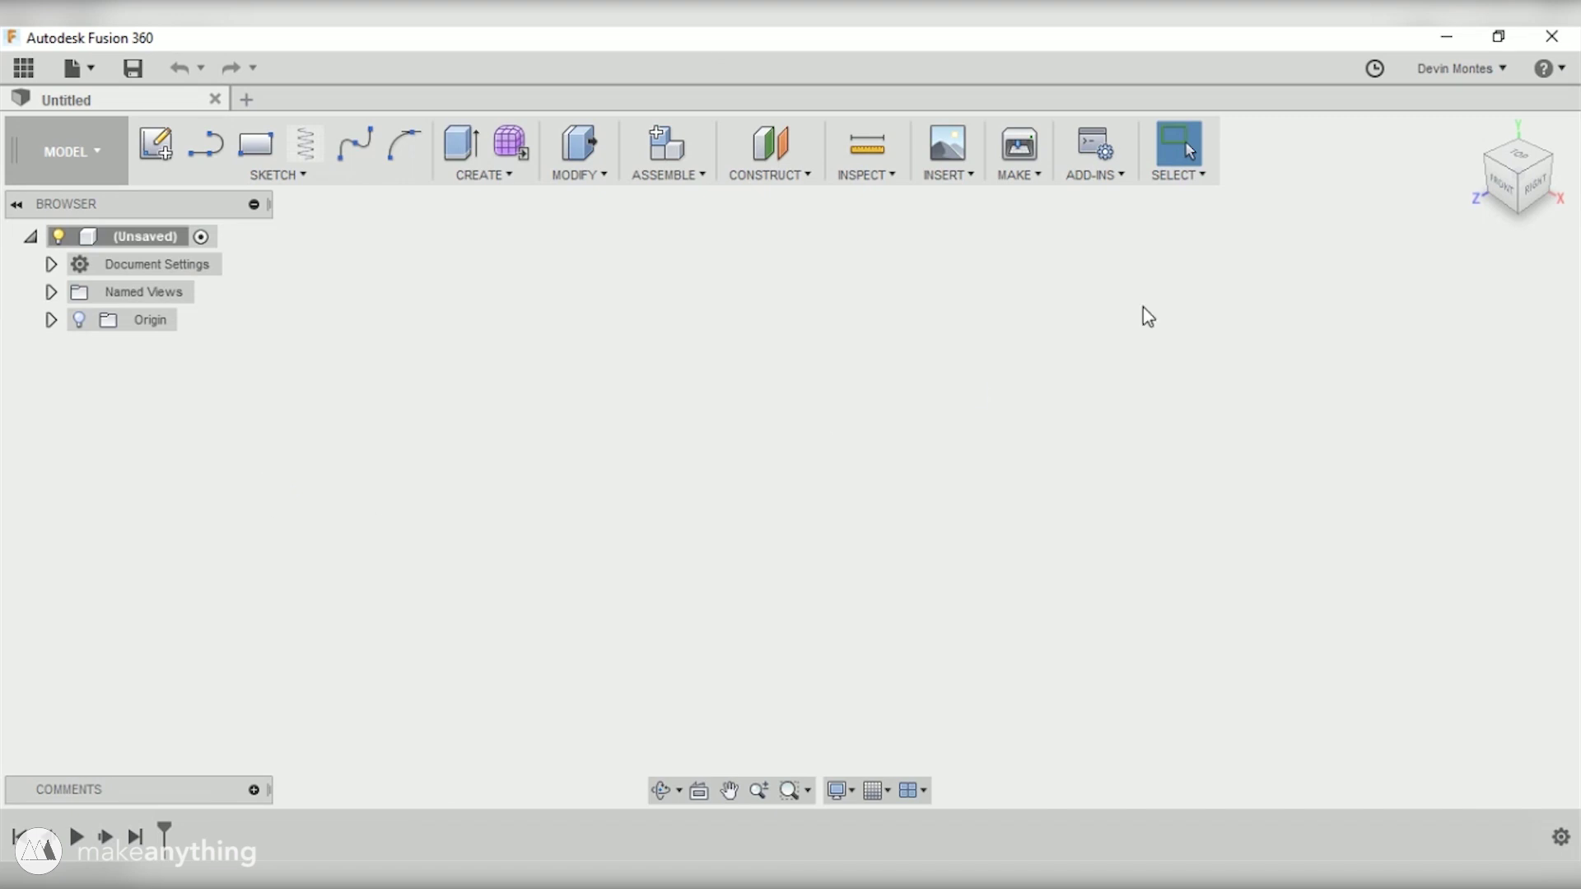
Insert makeanythingLarge.dxf from the 16 Big Ones drive onto the YZ plane, centred on the origin
{"action": "left_click", "coordinate": [945, 174]}
{"action": "left_click", "coordinate": [999, 310]}
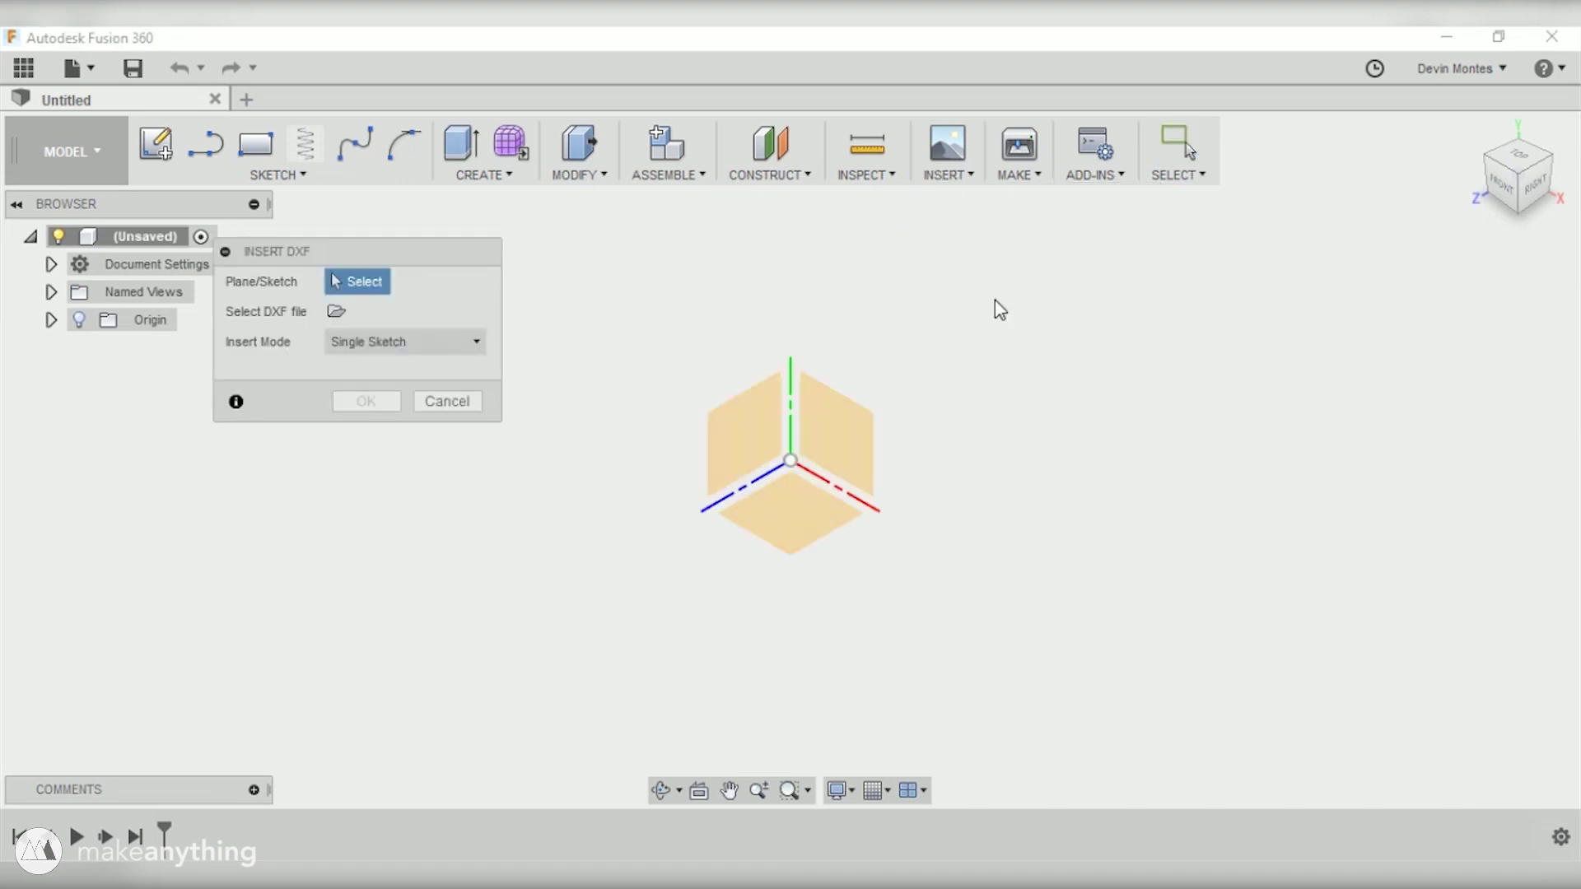
{"action": "left_click", "coordinate": [752, 427]}
{"action": "left_click", "coordinate": [334, 313]}
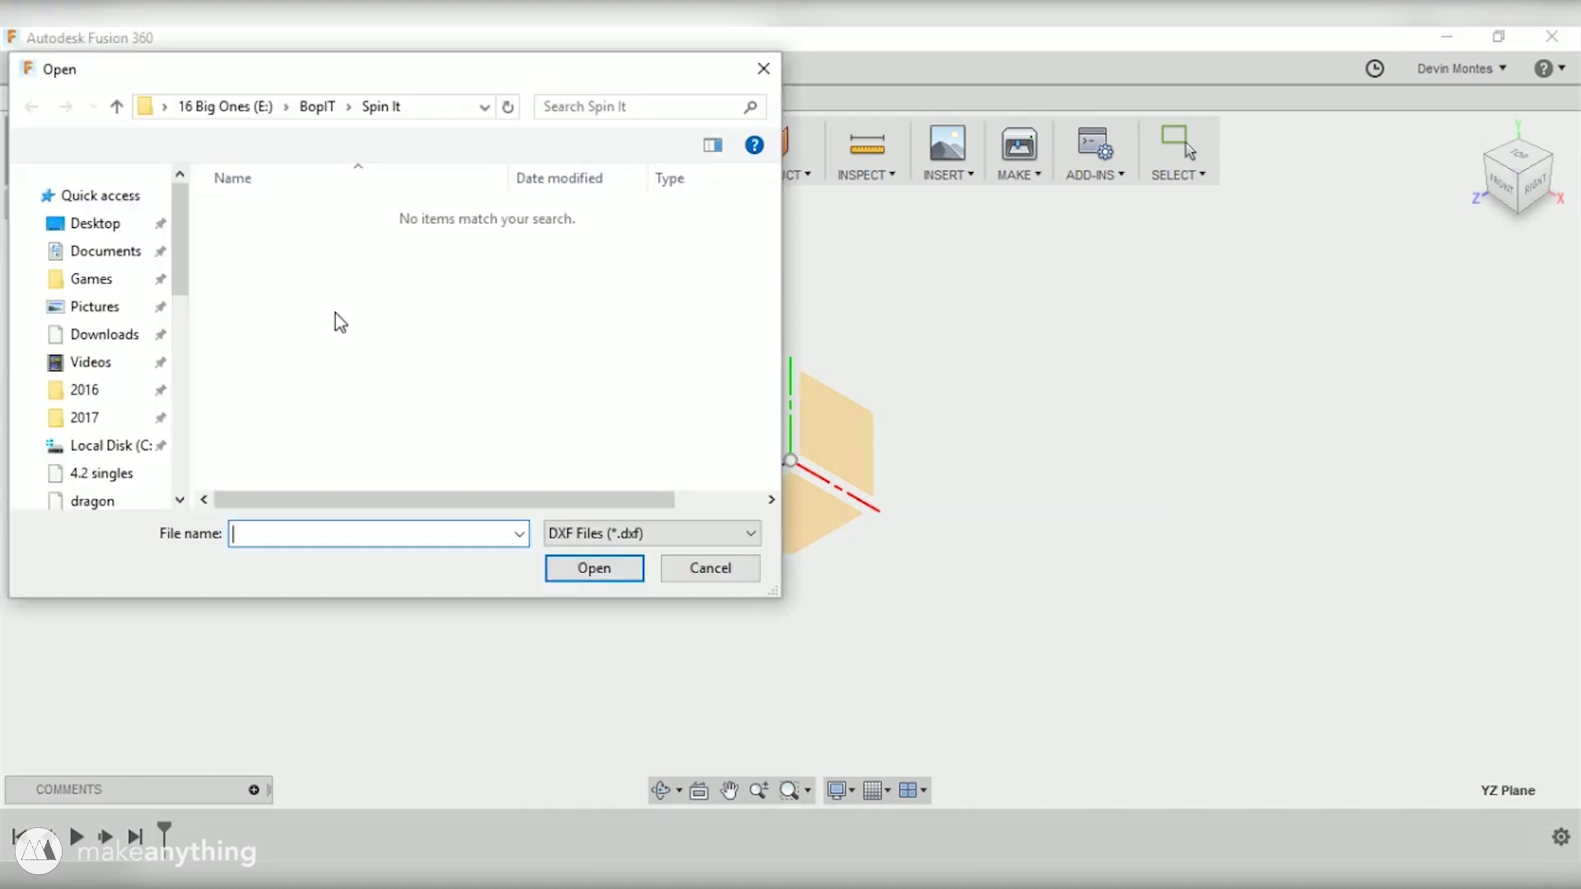
{"action": "left_click", "coordinate": [123, 325]}
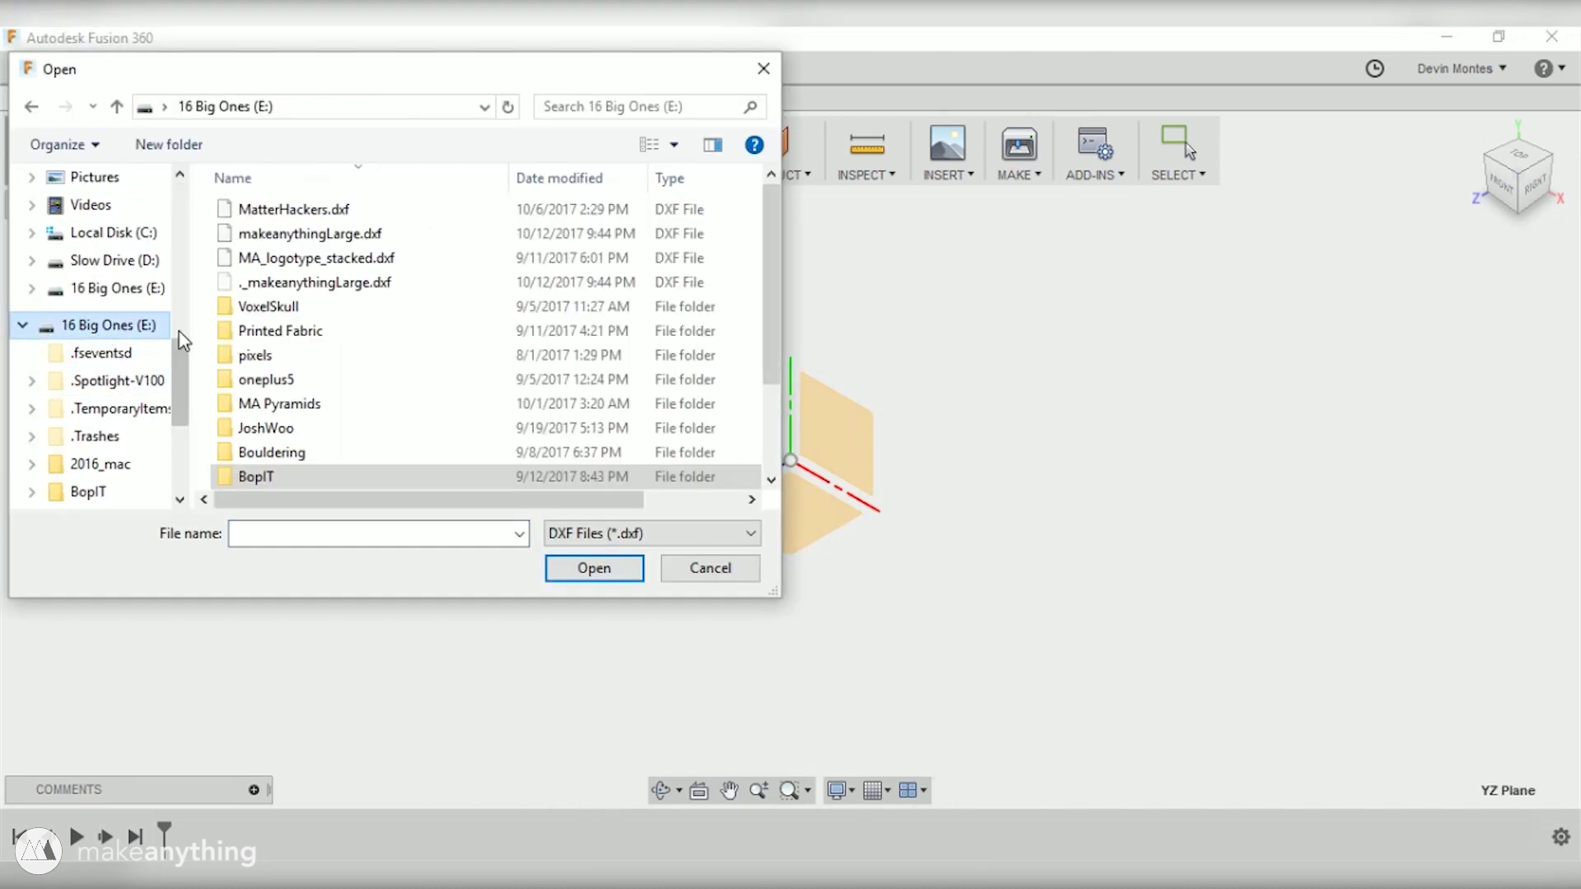
{"action": "double_click", "coordinate": [311, 234]}
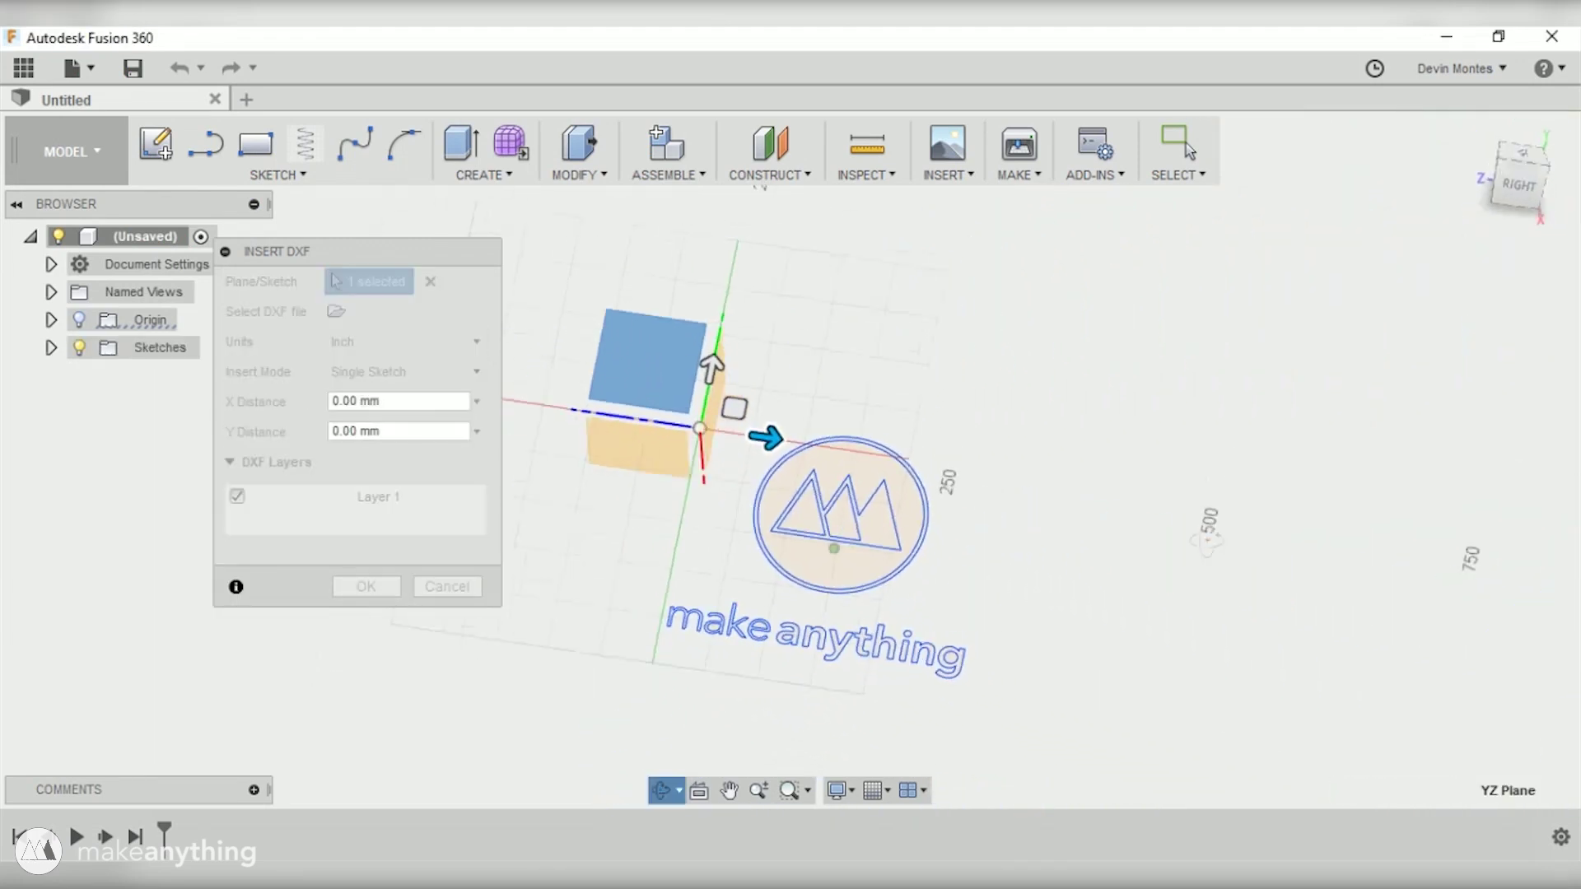
{"action": "left_click_drag", "start_coordinate": [701, 354], "coordinate": [618, 338]}
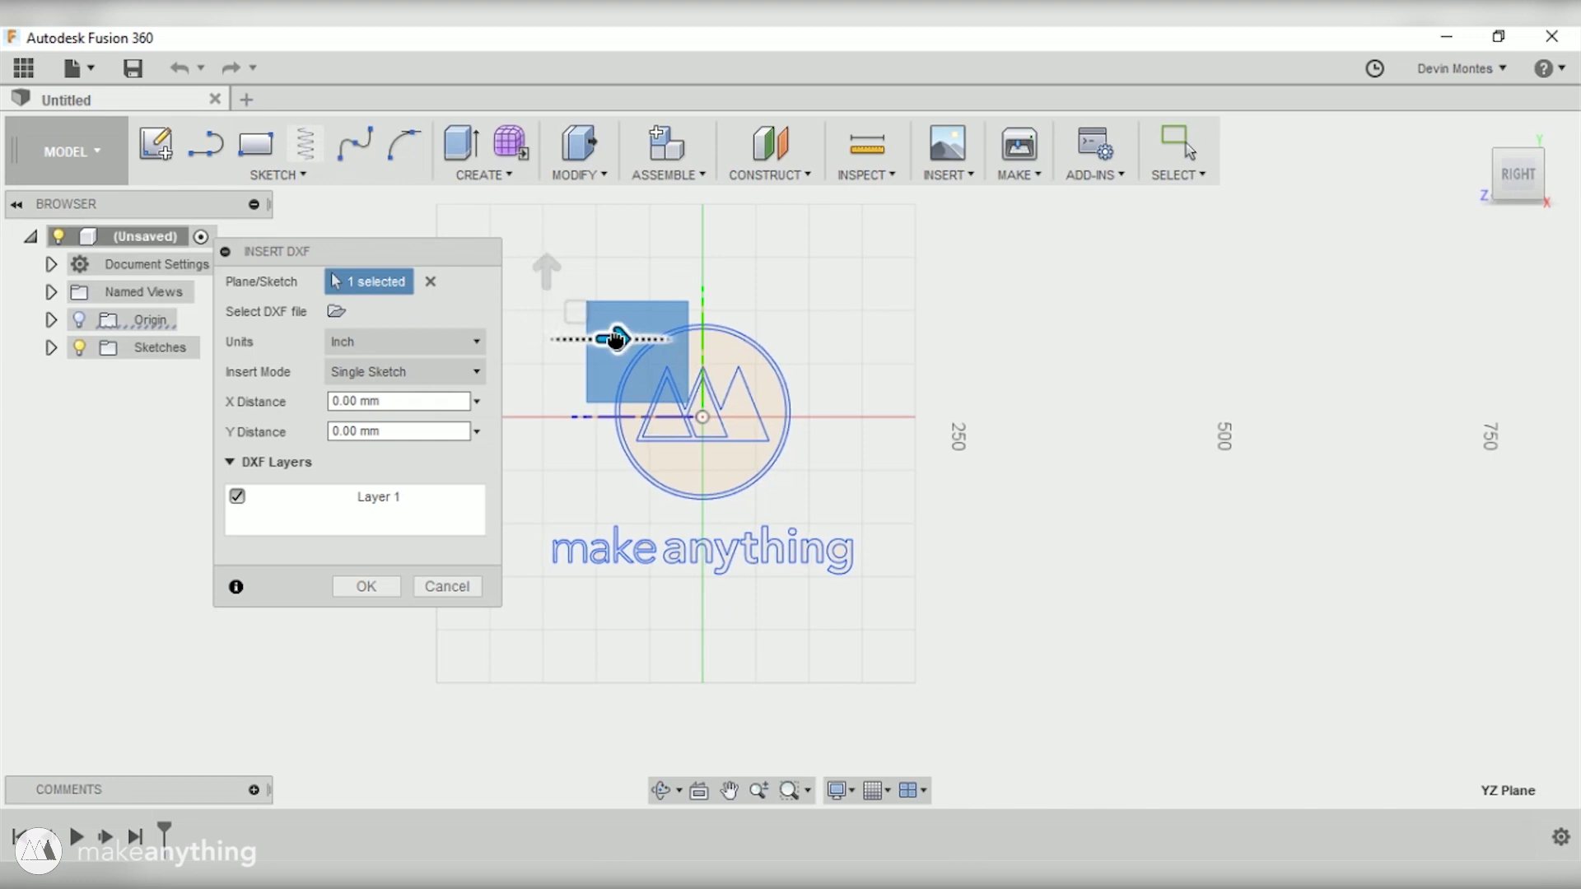
{"action": "left_click", "coordinate": [366, 585]}
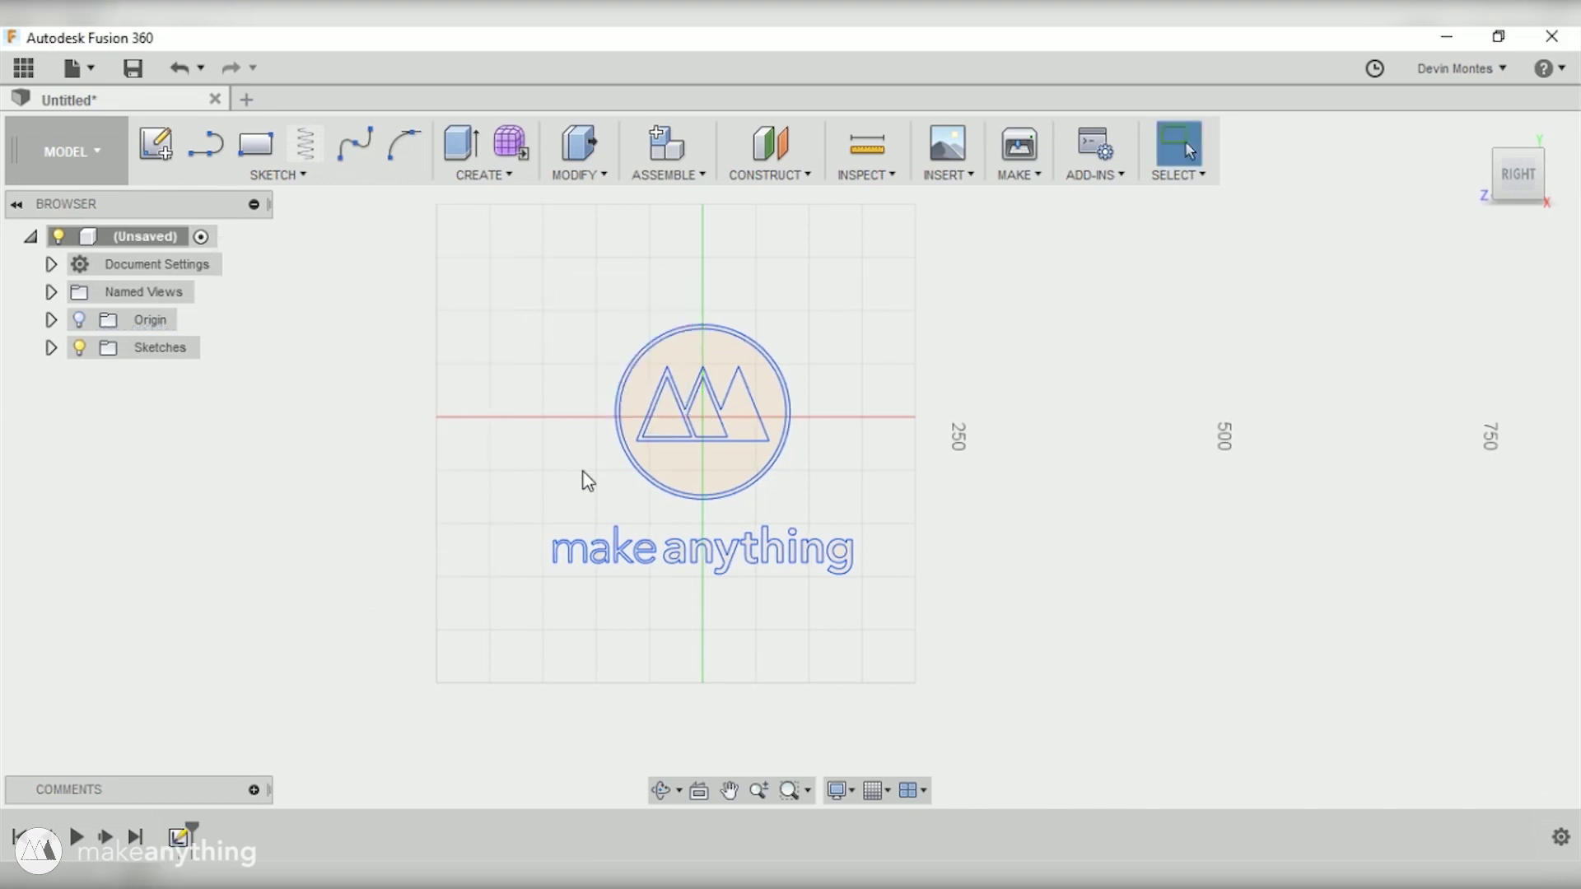
Start a new sketch on the YZ plane and draw a circle near the logo
{"action": "scroll", "coordinate": [568, 473], "scroll_direction": "up", "scroll_amount": 2}
{"action": "left_click", "coordinate": [155, 144]}
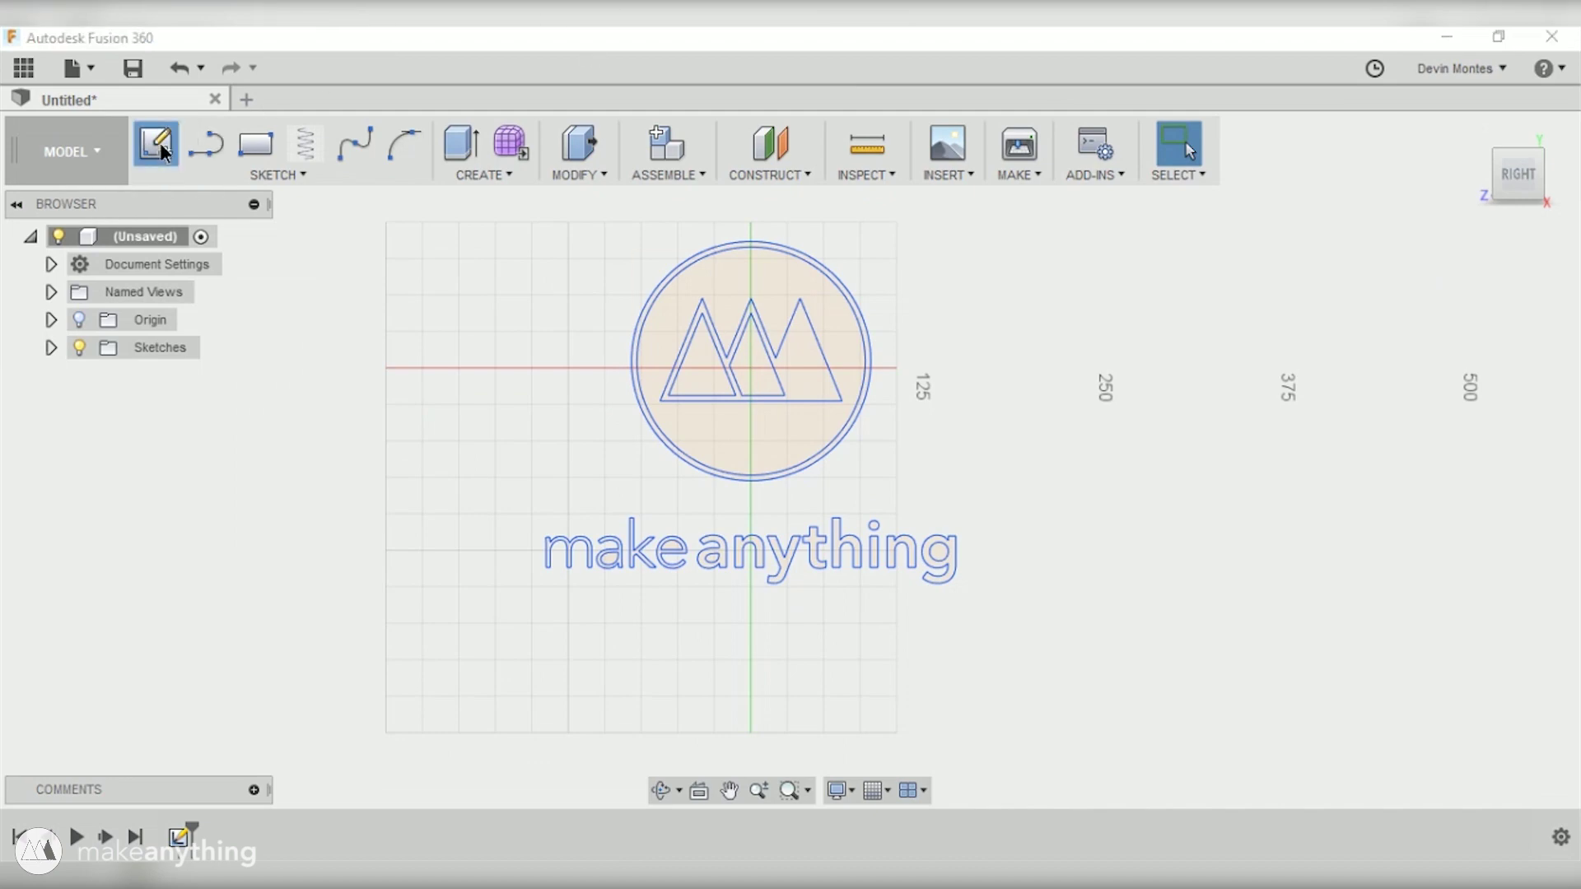
{"action": "left_click", "coordinate": [650, 278]}
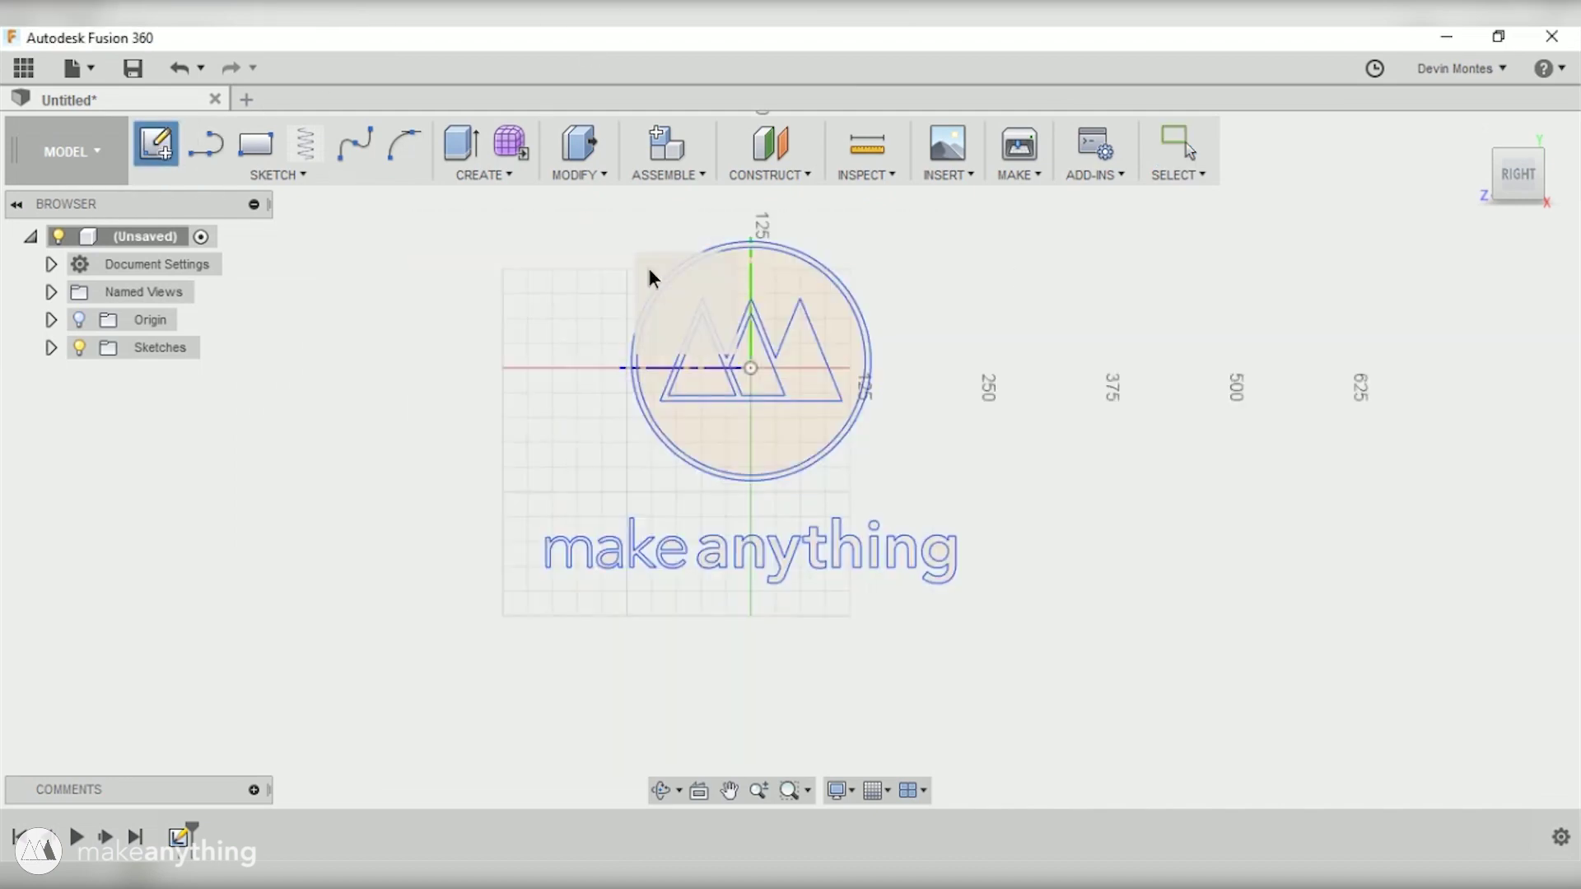
{"action": "key", "text": "c"}
{"action": "scroll", "coordinate": [618, 659], "scroll_direction": "up", "scroll_amount": 10}
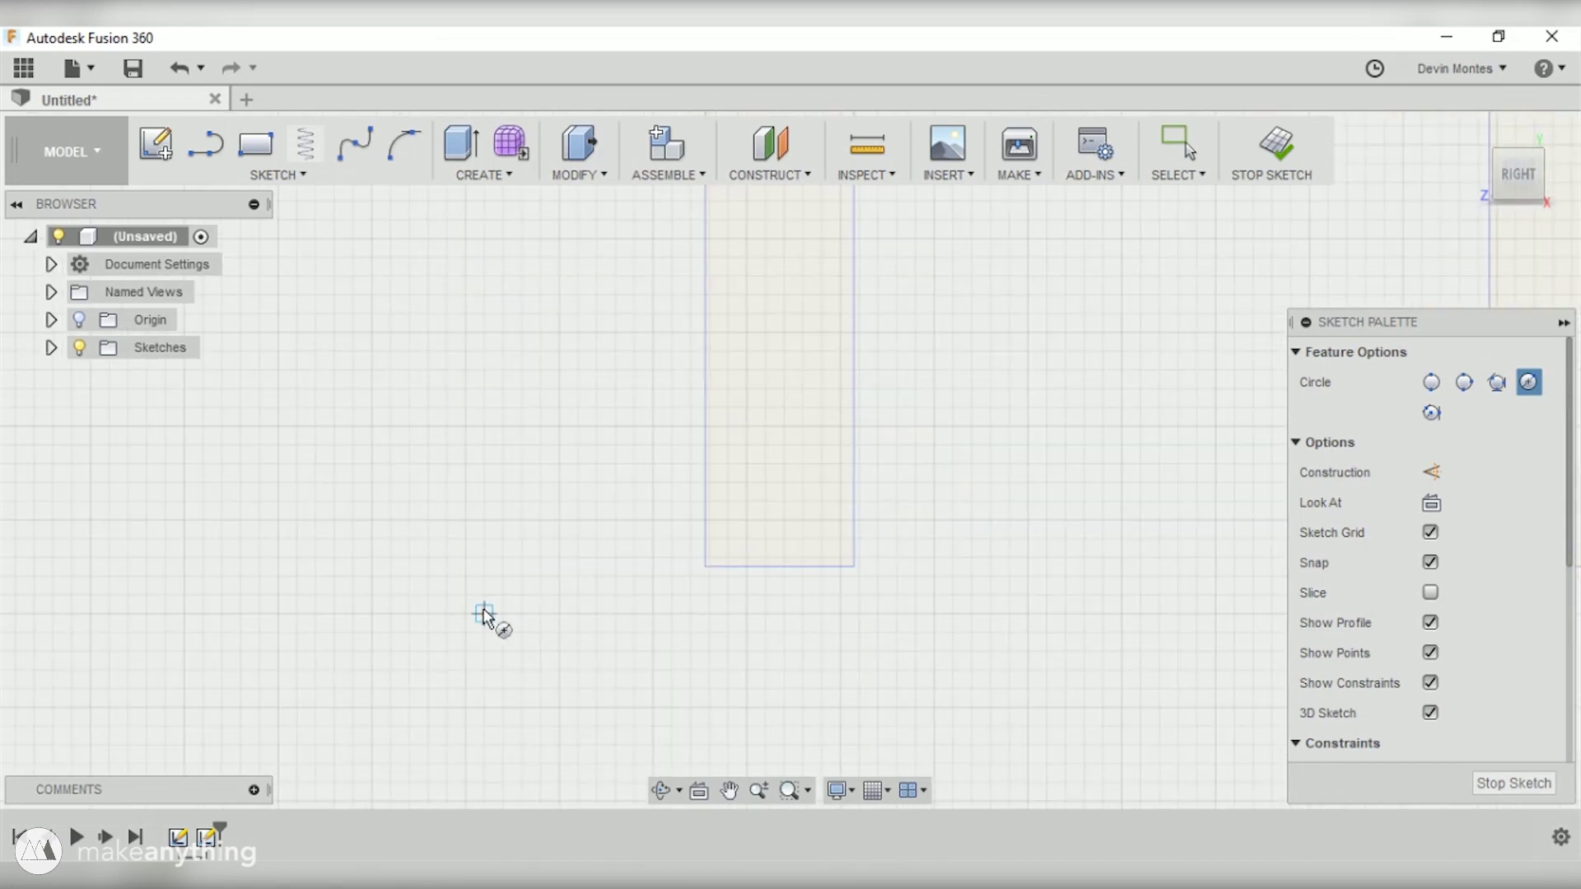
{"action": "left_click", "coordinate": [465, 614]}
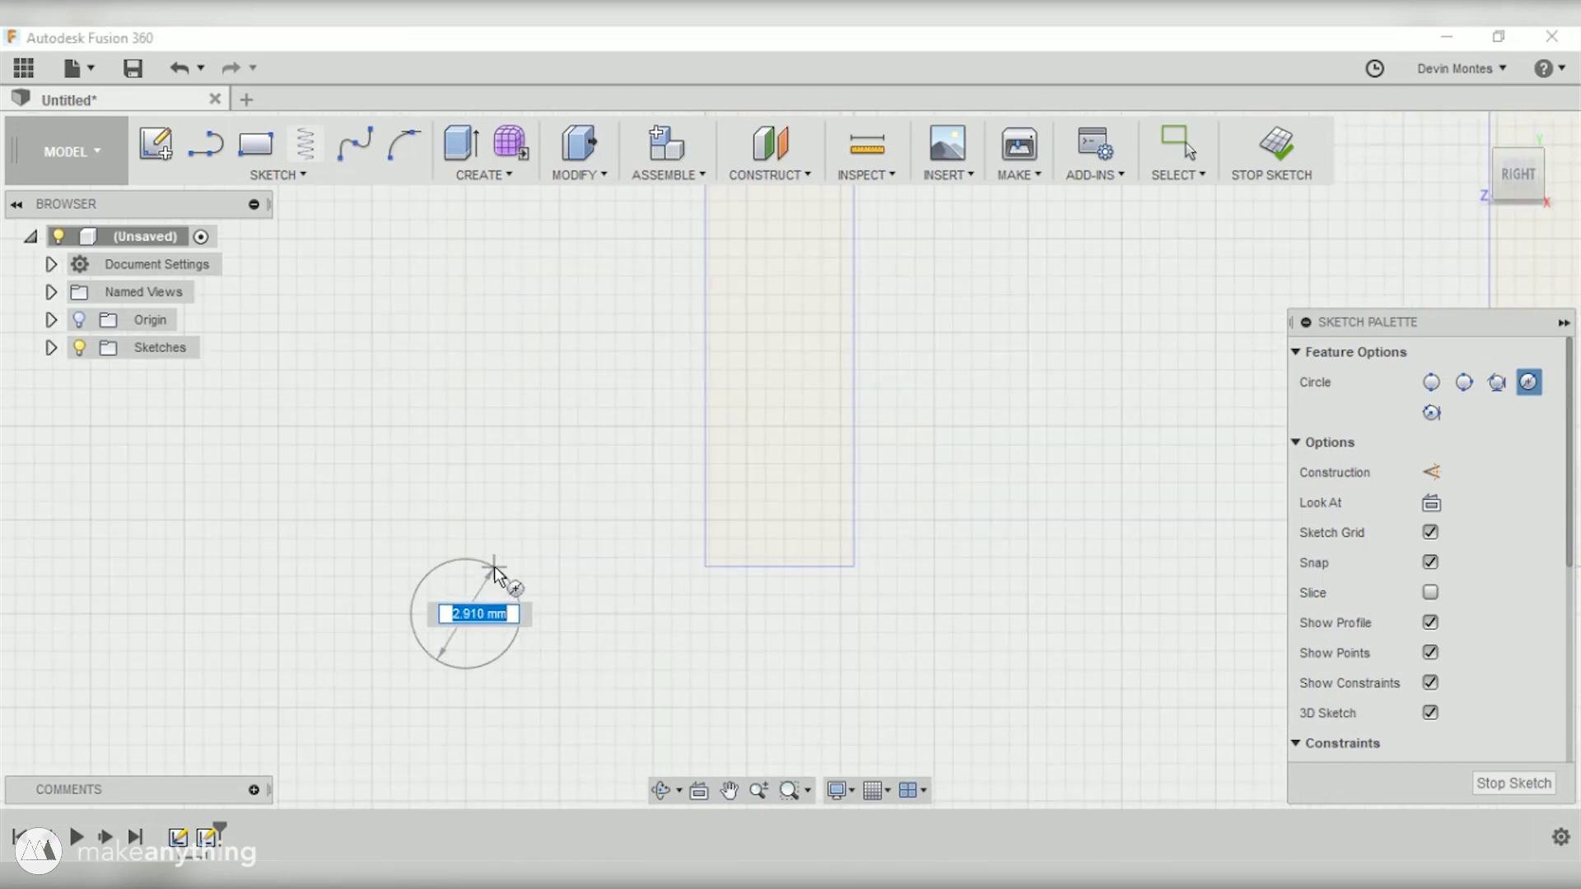
{"action": "left_click", "coordinate": [517, 616]}
Dimension the circle's diameter to 6.3 mm
{"action": "key", "text": "d"}
{"action": "left_click", "coordinate": [518, 618]}
{"action": "left_click", "coordinate": [569, 632]}
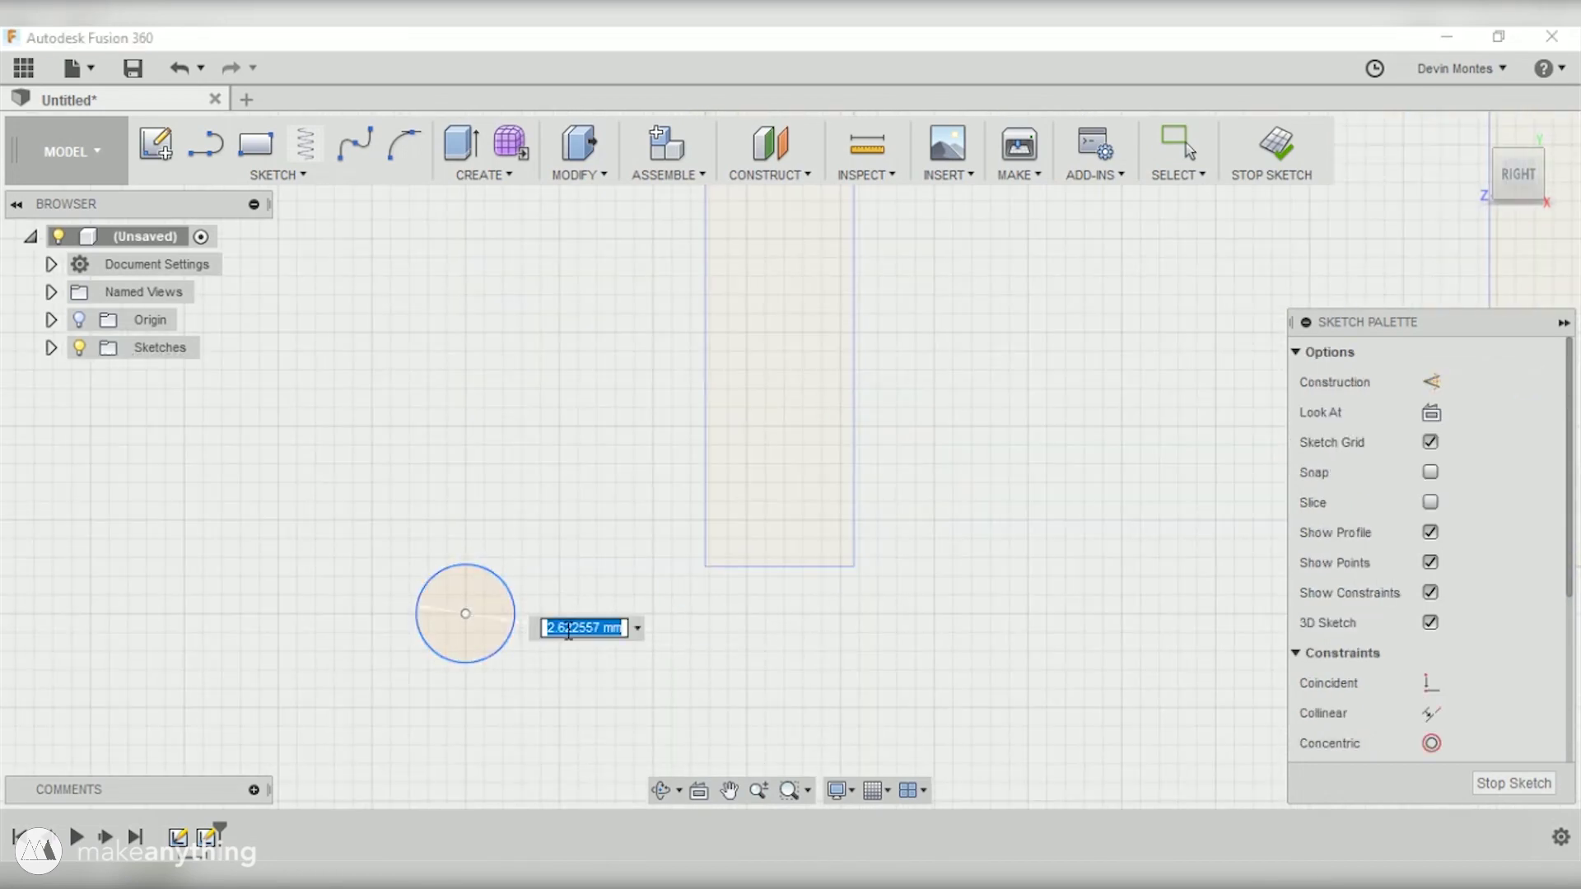
{"action": "type", "text": "6.3"}
{"action": "key", "text": "Return"}
{"action": "scroll", "coordinate": [568, 634], "scroll_direction": "down", "scroll_amount": 5}
{"action": "key", "text": "Escape"}
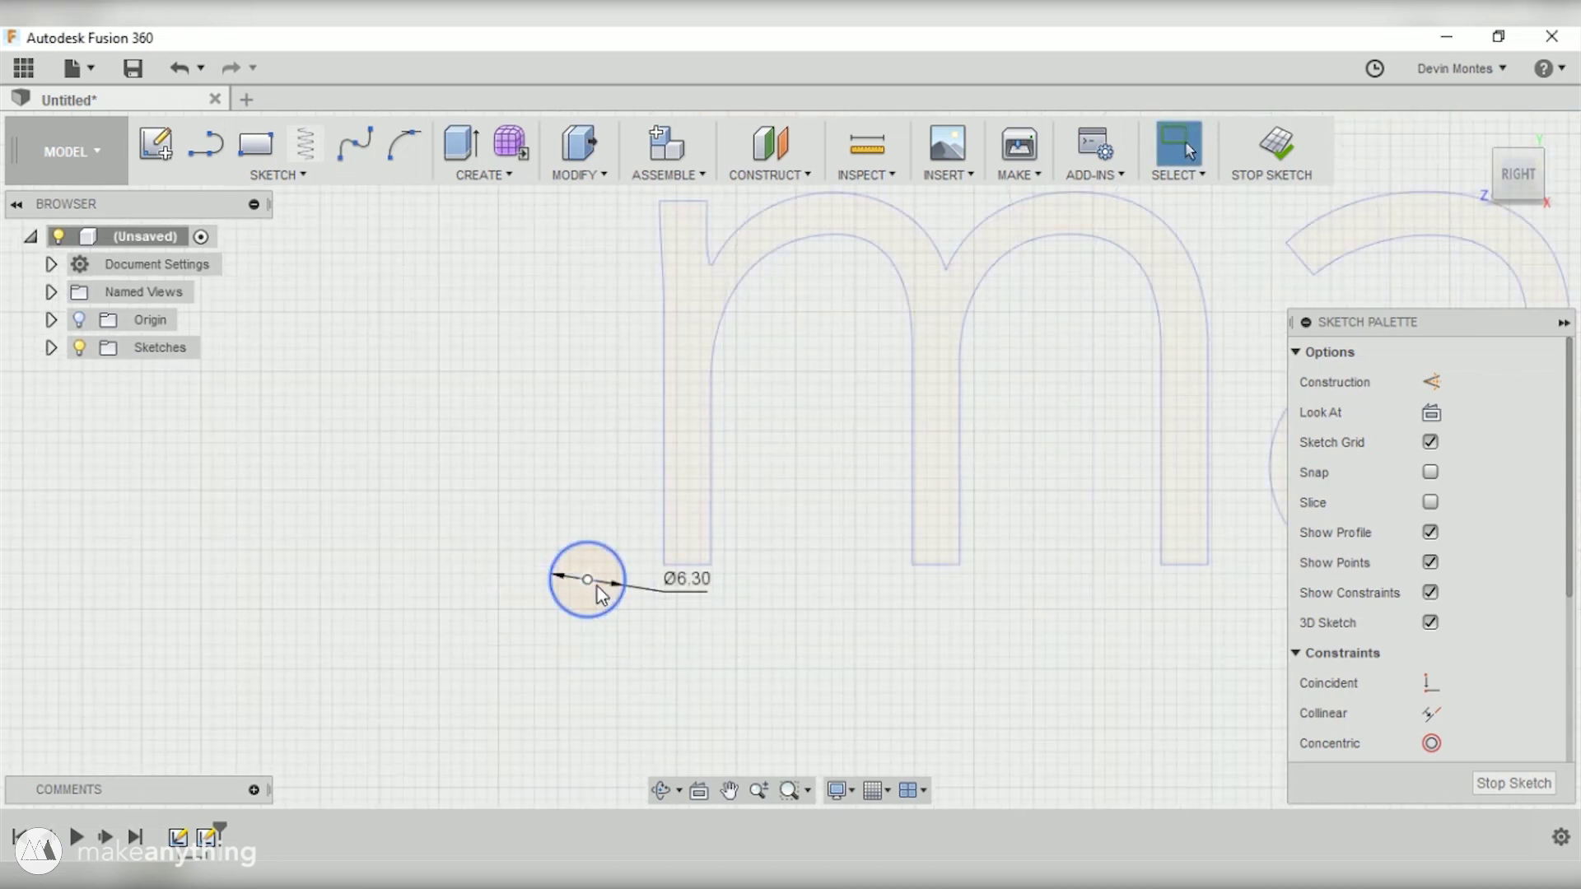
Move the 6.30 mm circle to the bottom of the m's left stem and select it
{"action": "left_click_drag", "start_coordinate": [610, 574], "coordinate": [690, 523]}
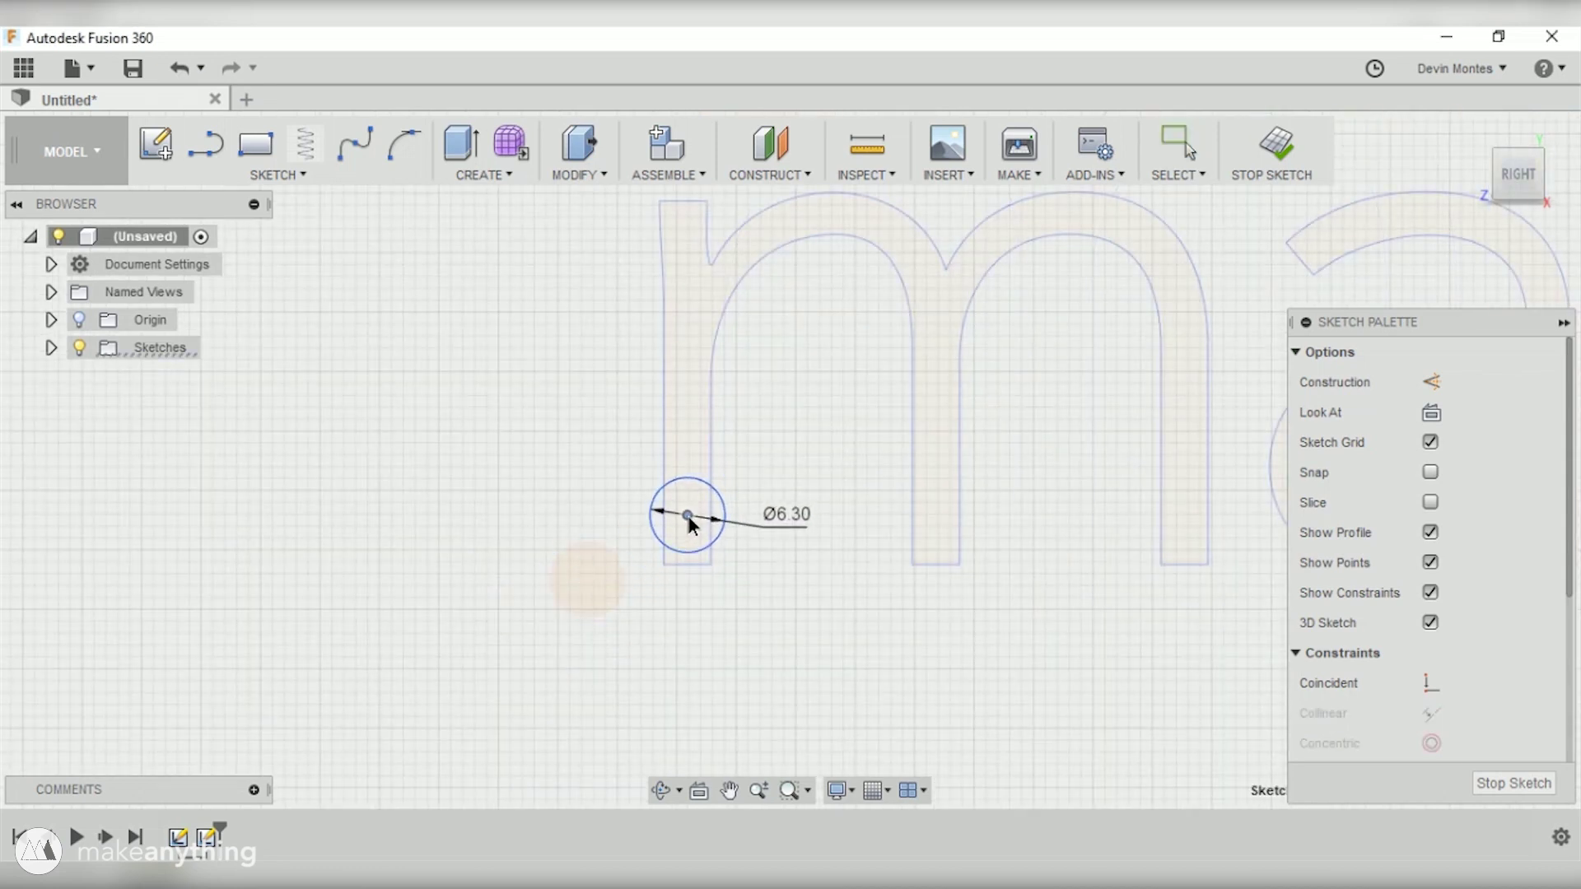
{"action": "scroll", "coordinate": [774, 585], "scroll_direction": "down", "scroll_amount": 3}
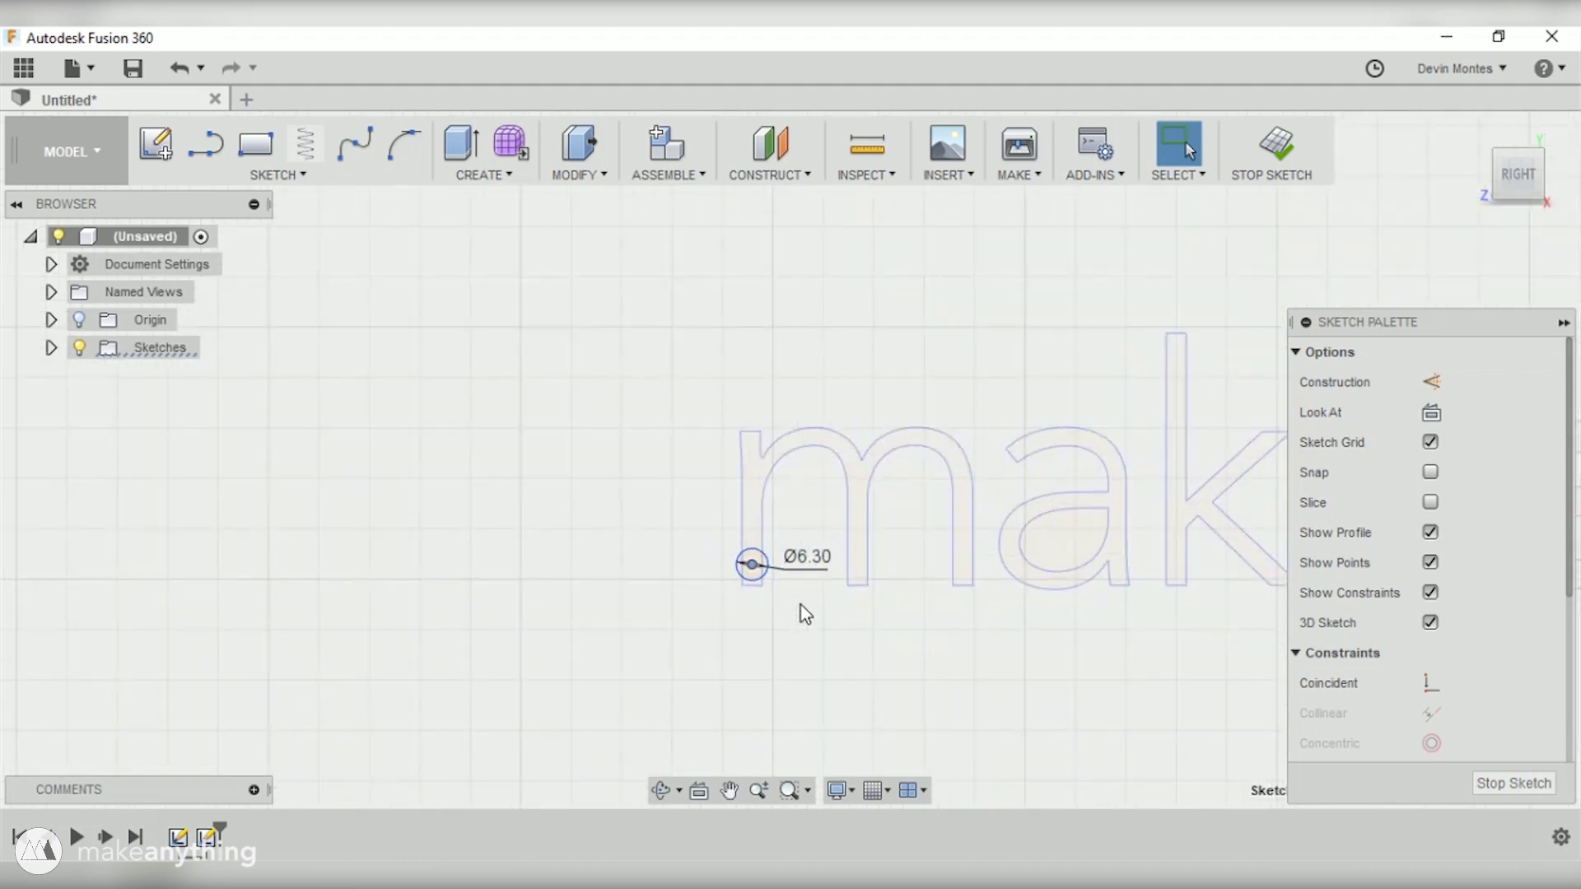
{"action": "scroll", "coordinate": [805, 611], "scroll_direction": "up", "scroll_amount": 2}
{"action": "middle_click_drag", "start_coordinate": [805, 611], "coordinate": [480, 595]}
{"action": "left_click", "coordinate": [481, 605]}
Rectangular-pattern the circle in Spacing mode with 1 in row spacing
{"action": "left_click", "coordinate": [303, 175]}
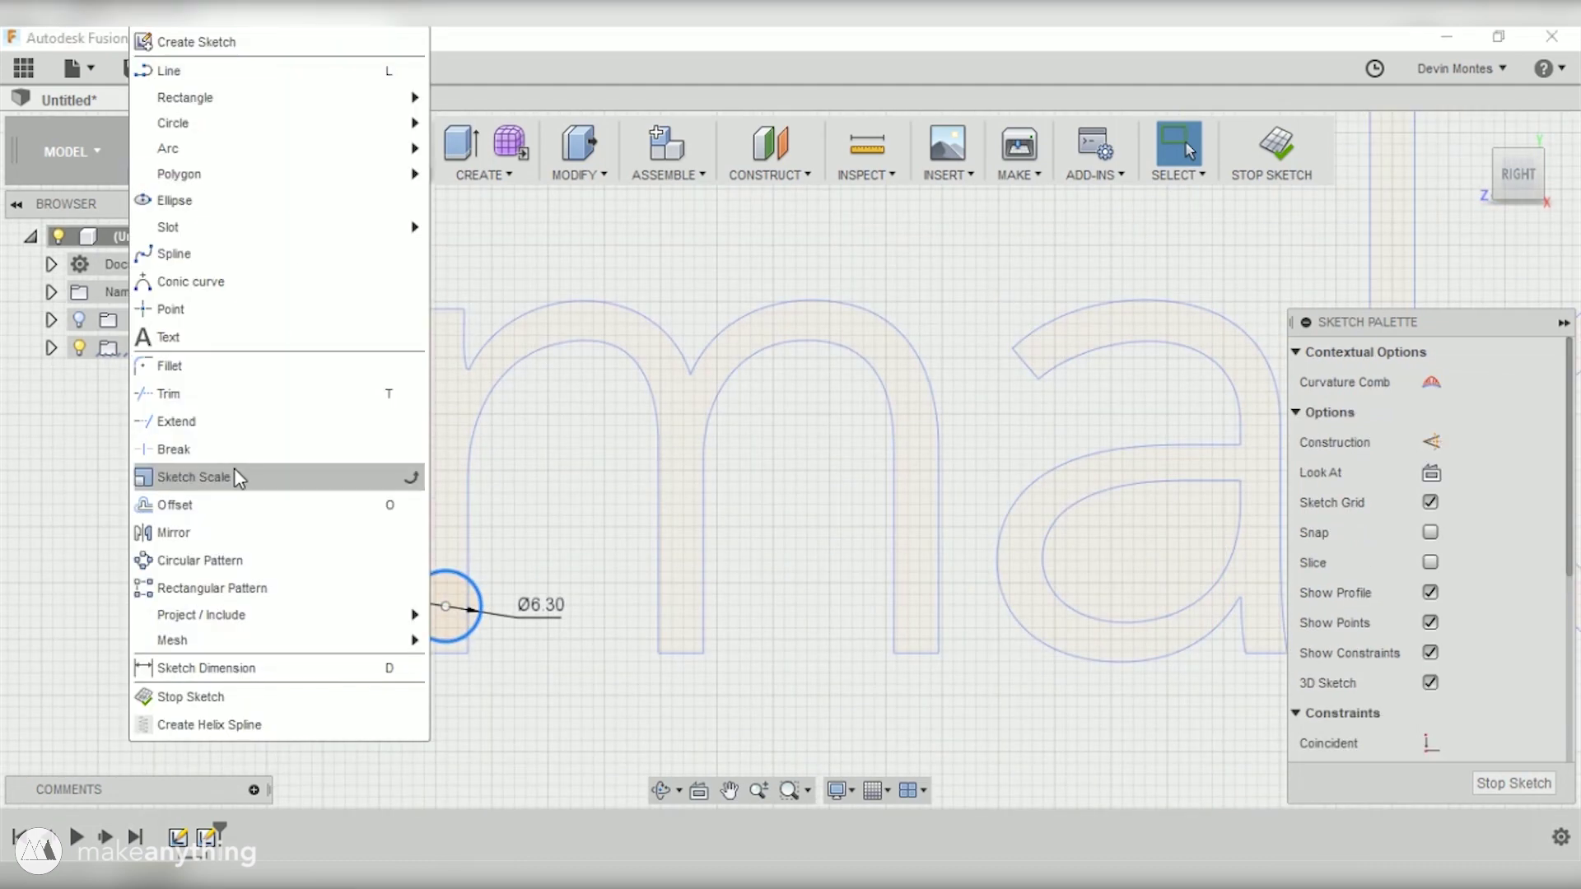
{"action": "left_click", "coordinate": [239, 588]}
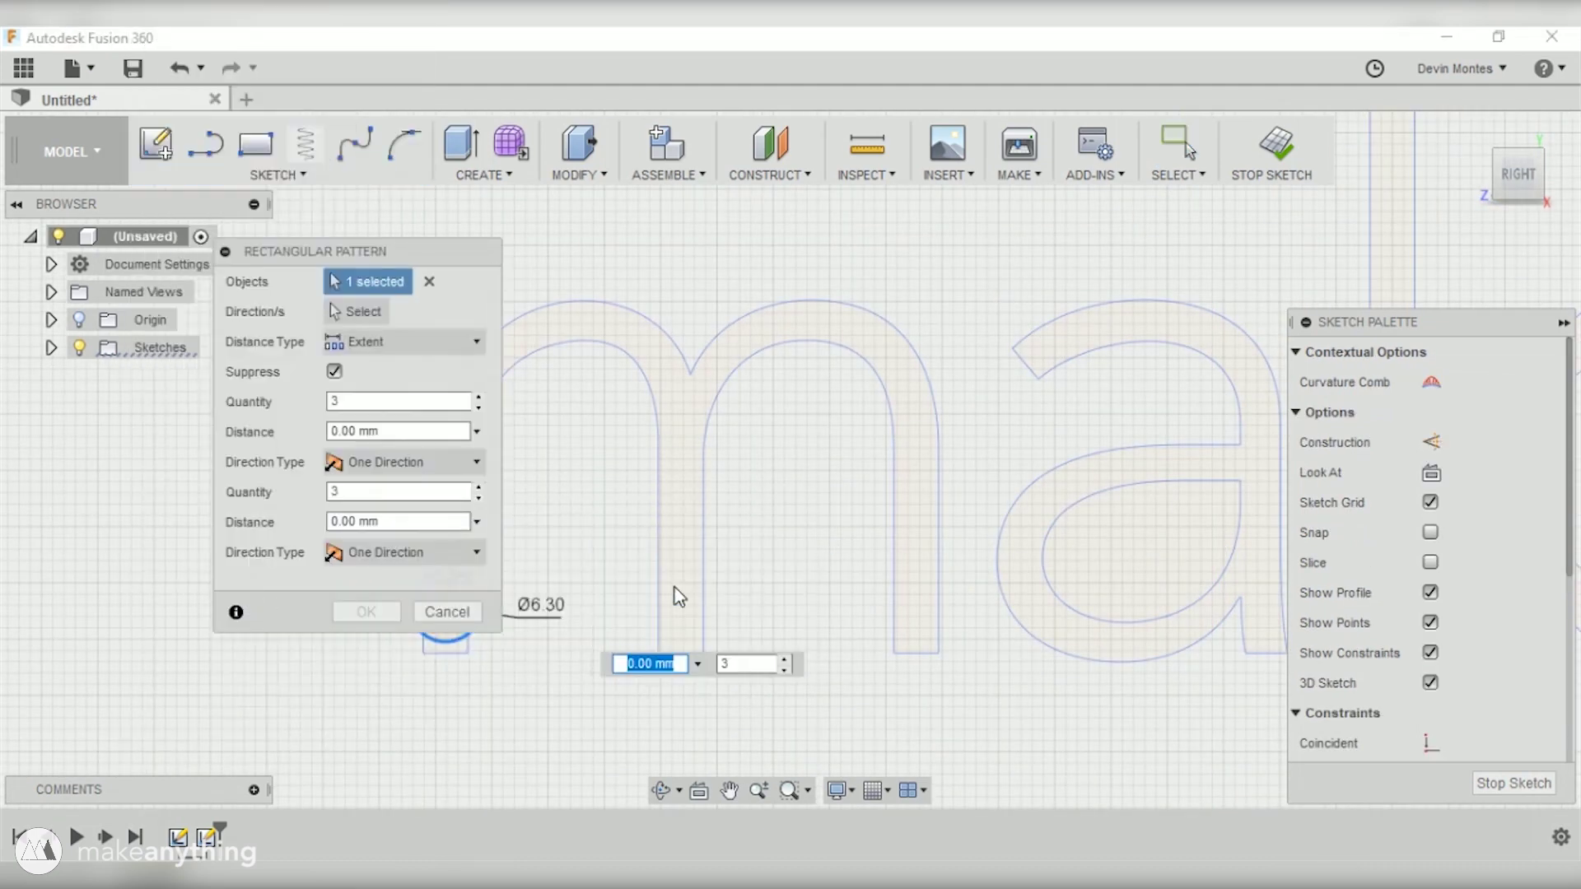
{"action": "scroll", "coordinate": [677, 598], "scroll_direction": "down", "scroll_amount": 5}
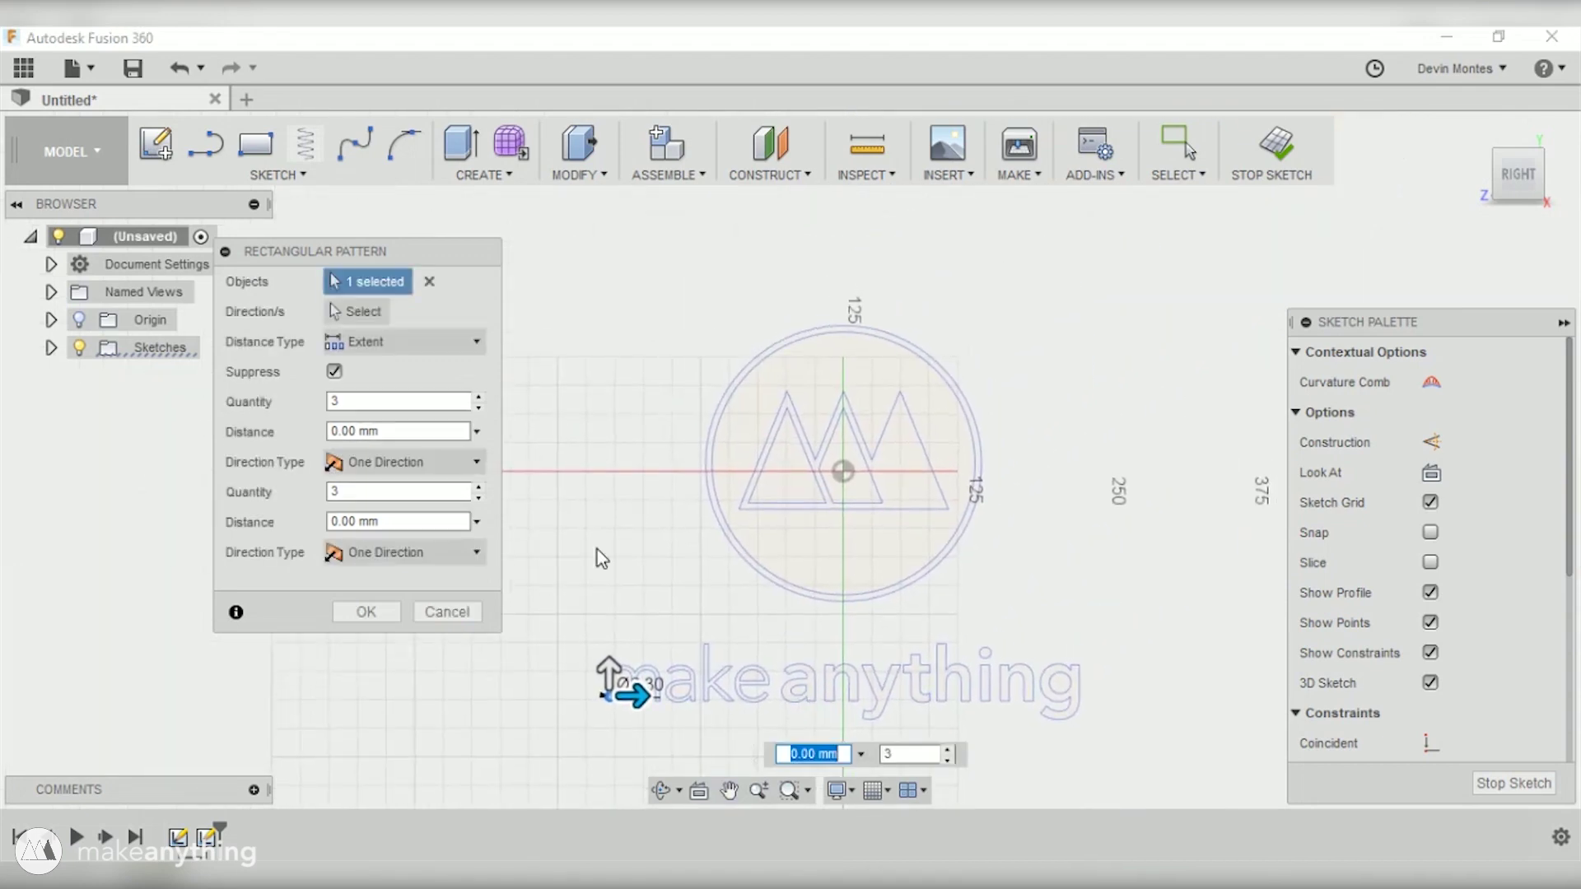
{"action": "left_click", "coordinate": [428, 339]}
{"action": "left_click", "coordinate": [394, 399]}
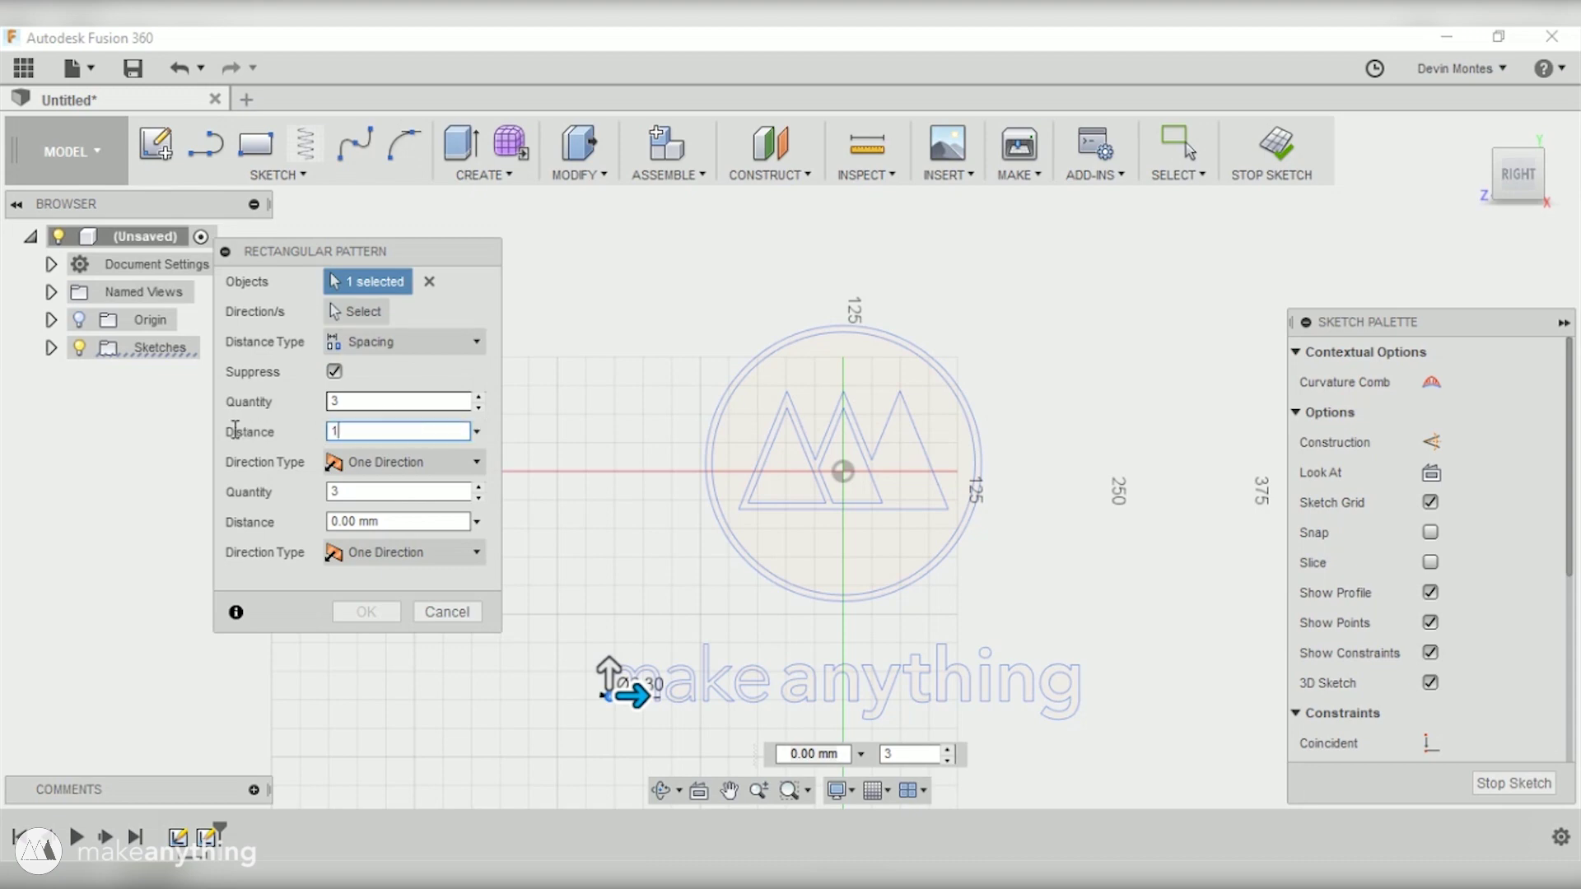
{"action": "type", "text": "1 in"}
{"action": "key", "text": "Tab"}
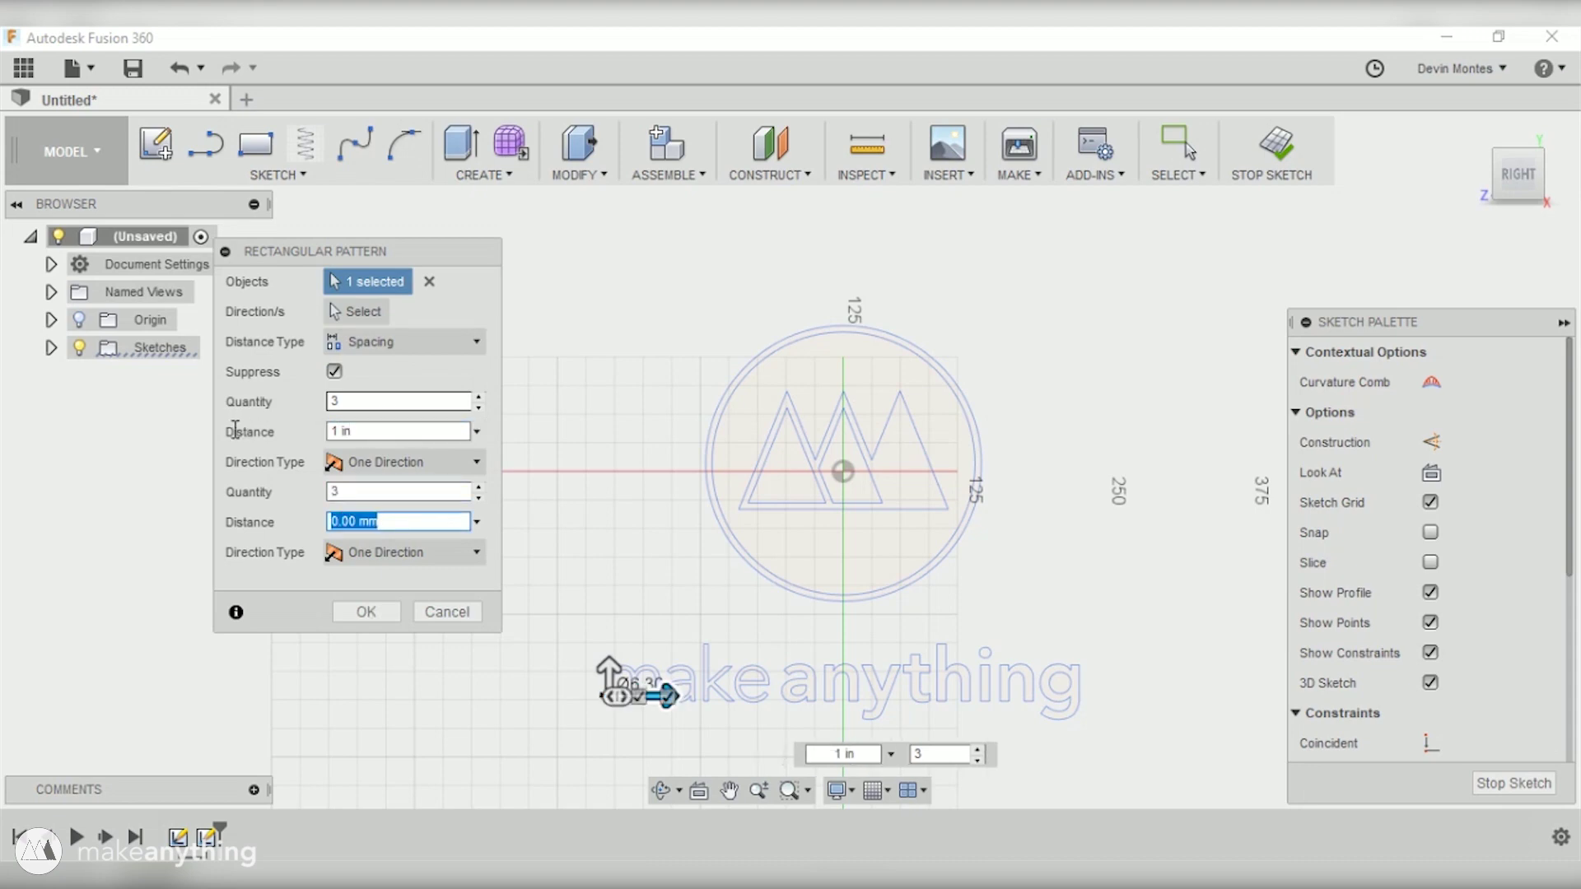
{"action": "type", "text": "1in"}
{"action": "key", "text": "Tab"}
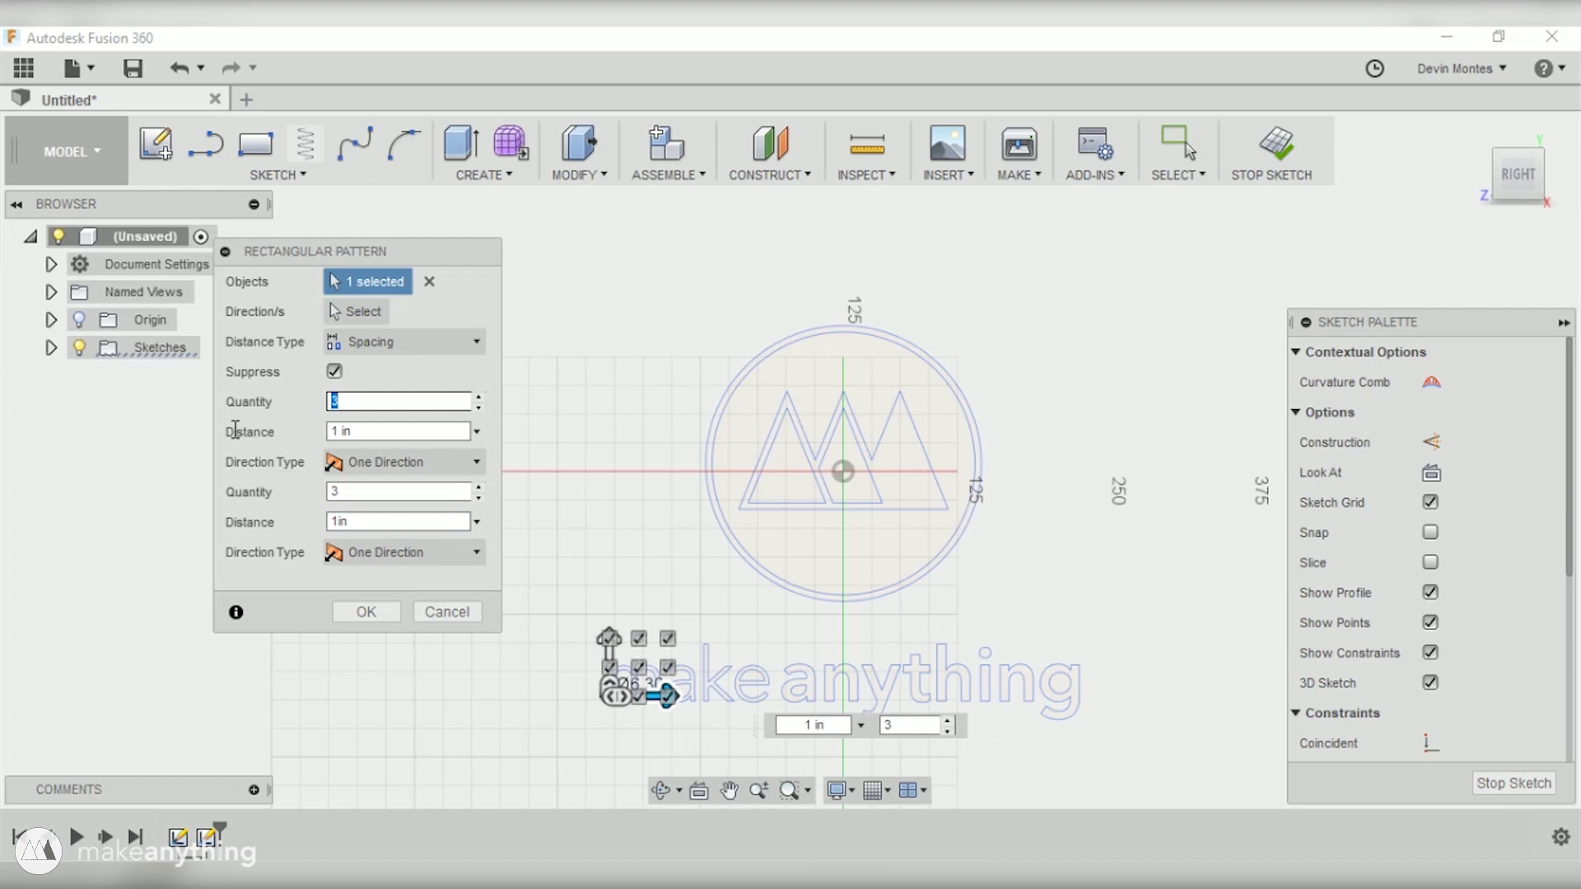
Set 1 in column spacing and 23 × 17 copies, confirm, and finish the sketch
{"action": "mouse_move", "coordinate": [671, 694]}
{"action": "left_mouse_down"}
{"action": "mouse_move", "coordinate": [706, 696]}
{"action": "mouse_move", "coordinate": [690, 696]}
{"action": "left_mouse_up"}
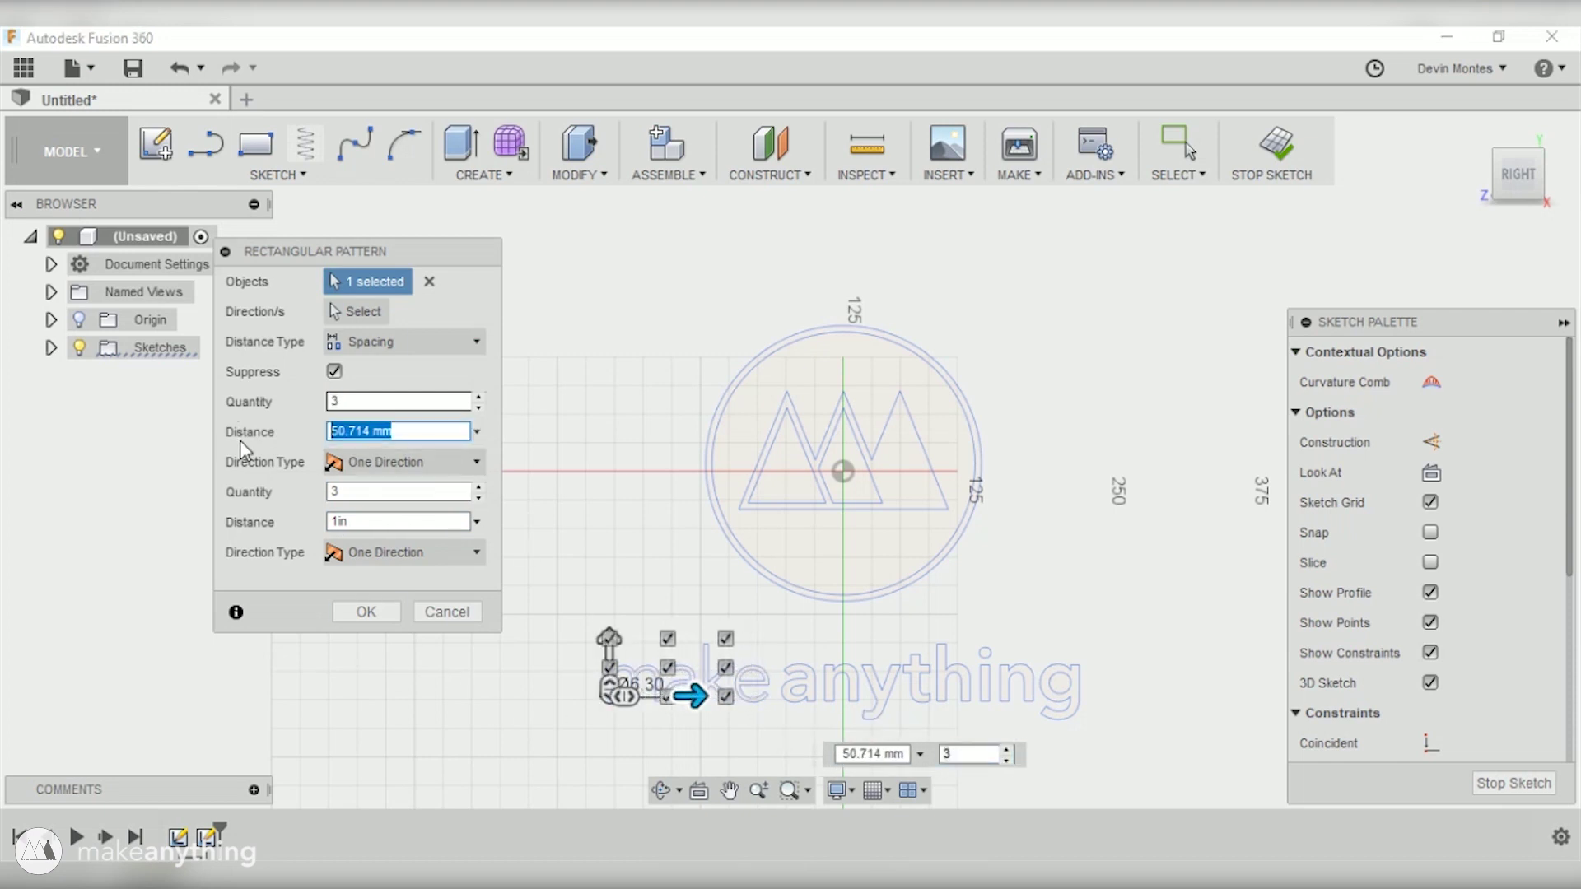
{"action": "type", "text": "1in"}
{"action": "key", "text": "Tab"}
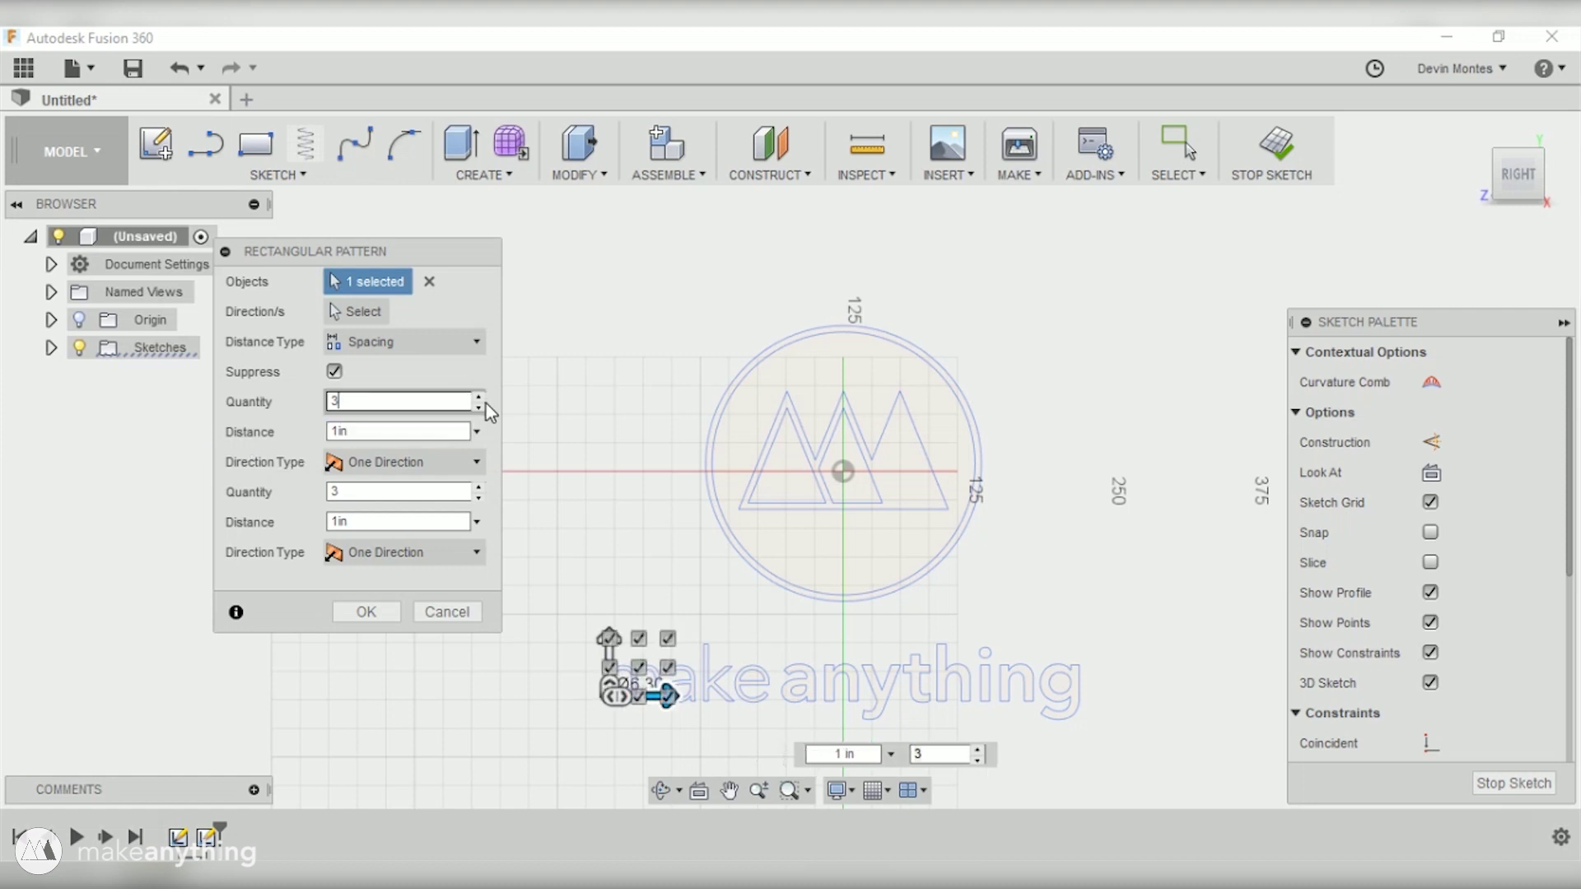
{"action": "left_click", "coordinate": [480, 397]}
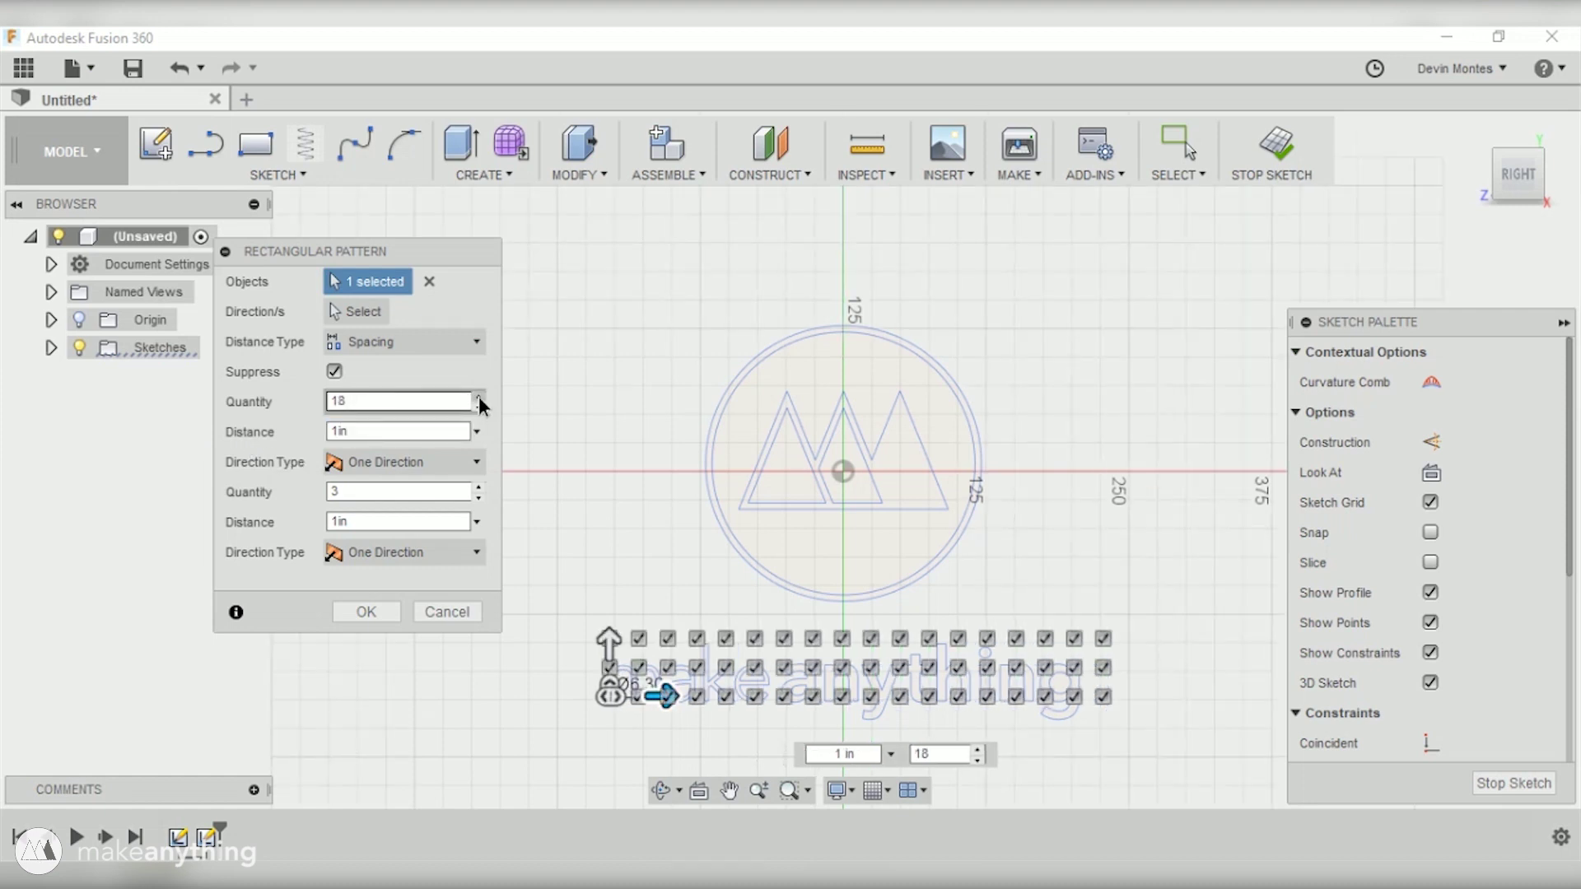
{"action": "left_click", "coordinate": [480, 397]}
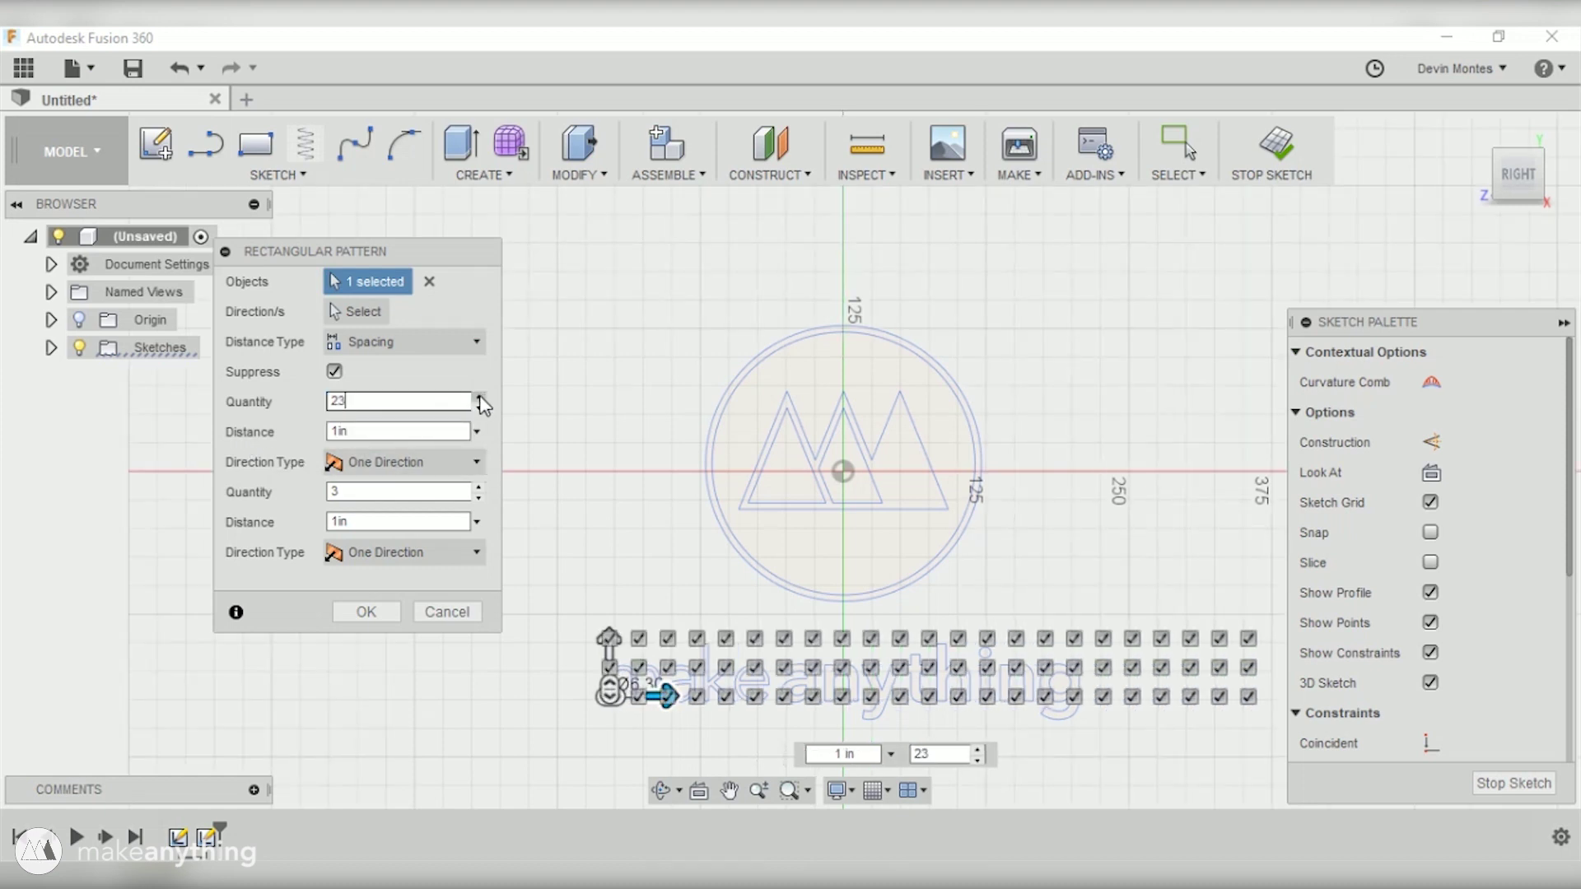
{"action": "left_click", "coordinate": [479, 486]}
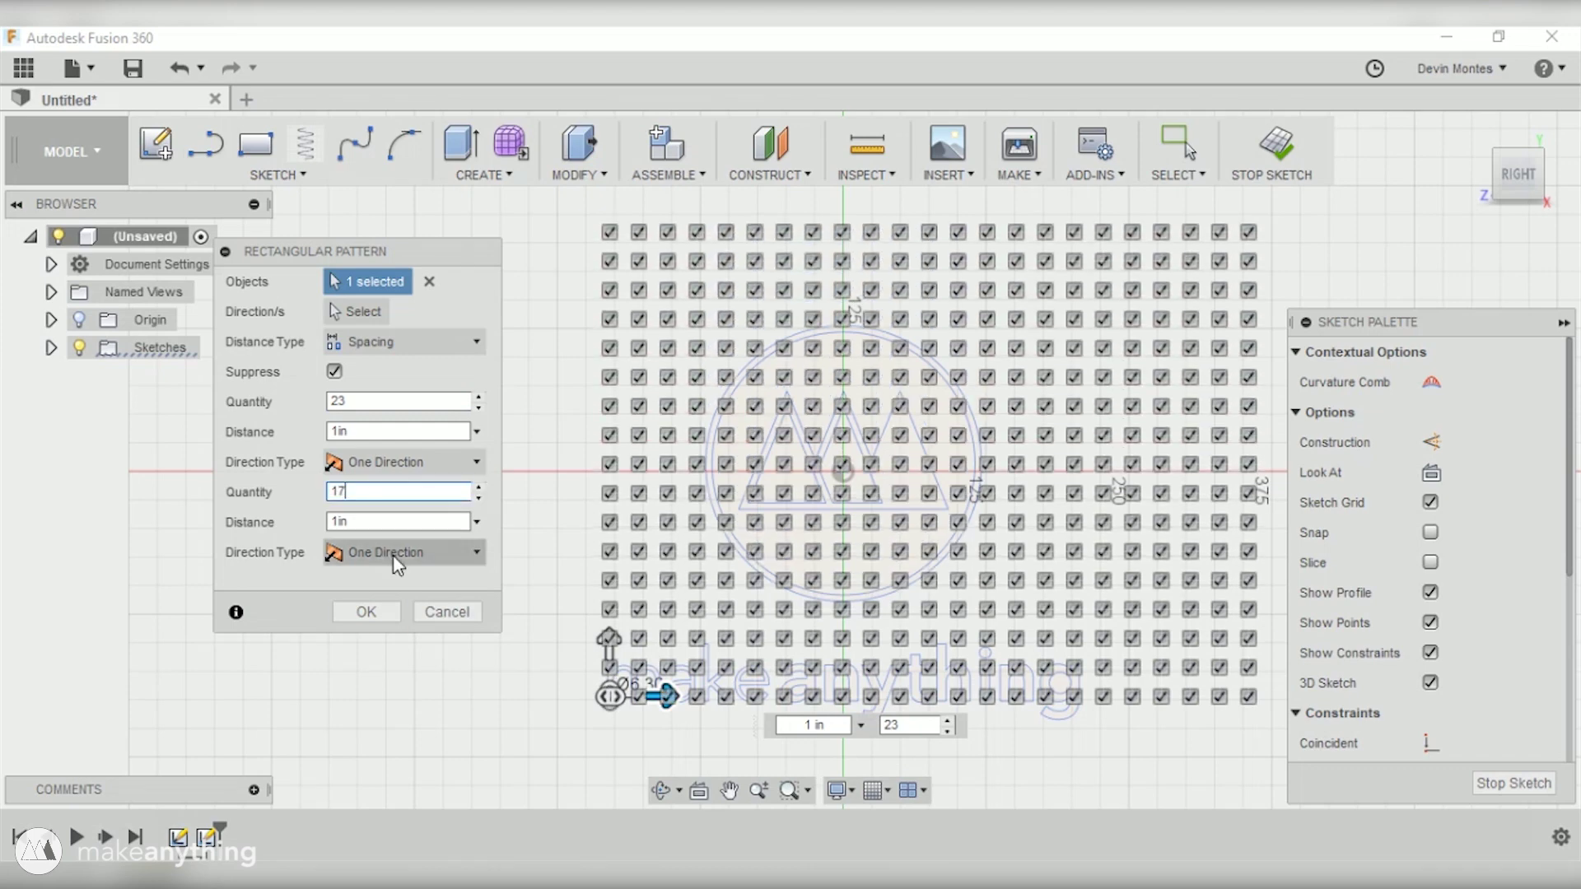
{"action": "left_click", "coordinate": [354, 614]}
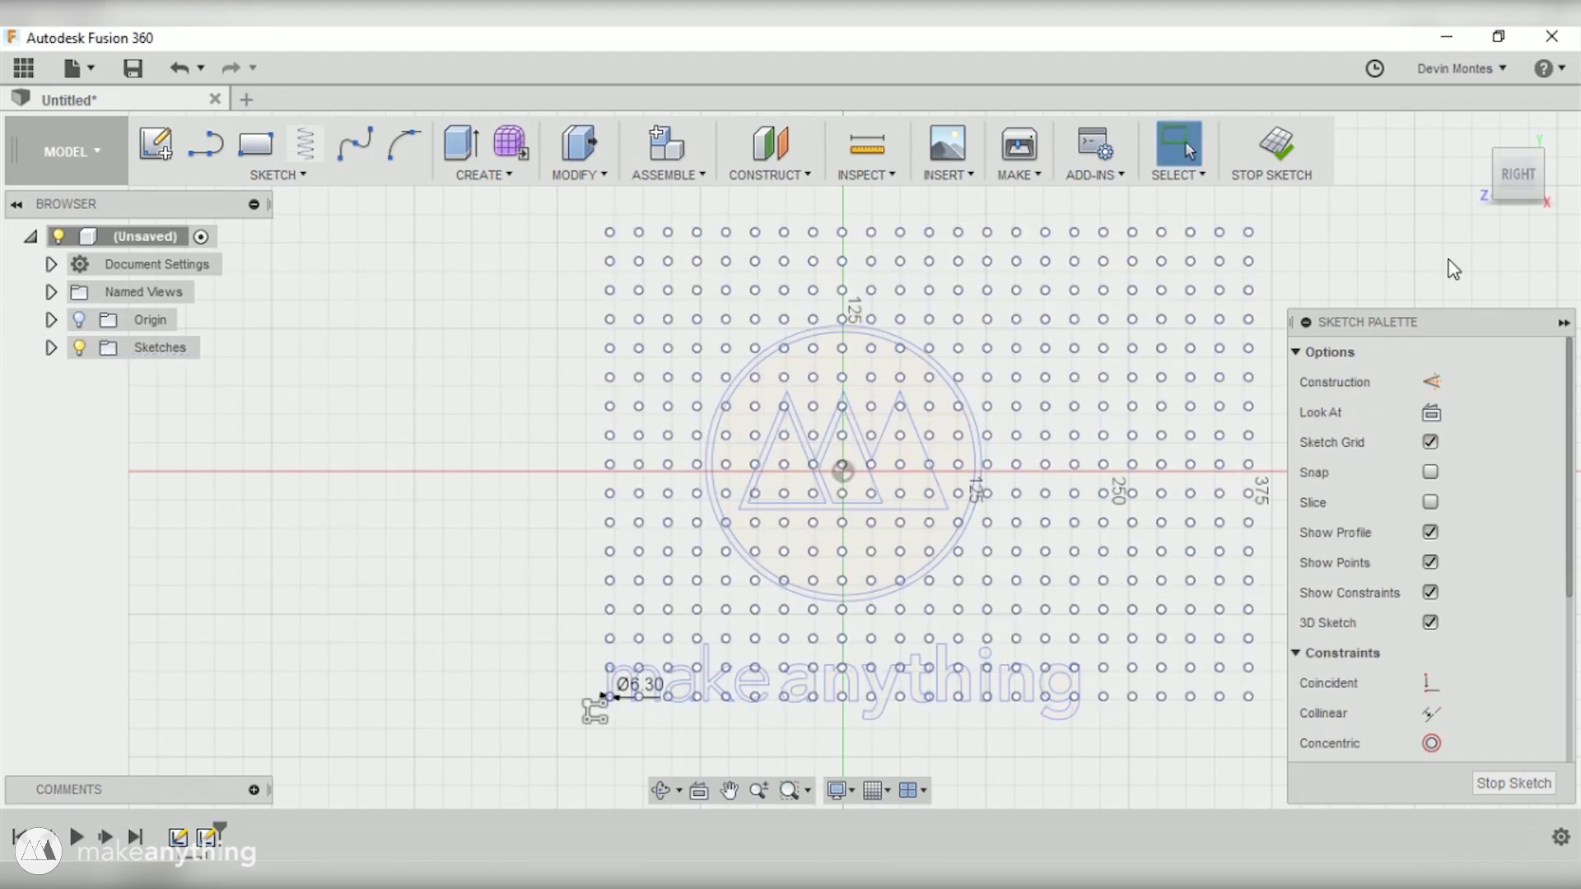
{"action": "left_click", "coordinate": [1272, 144]}
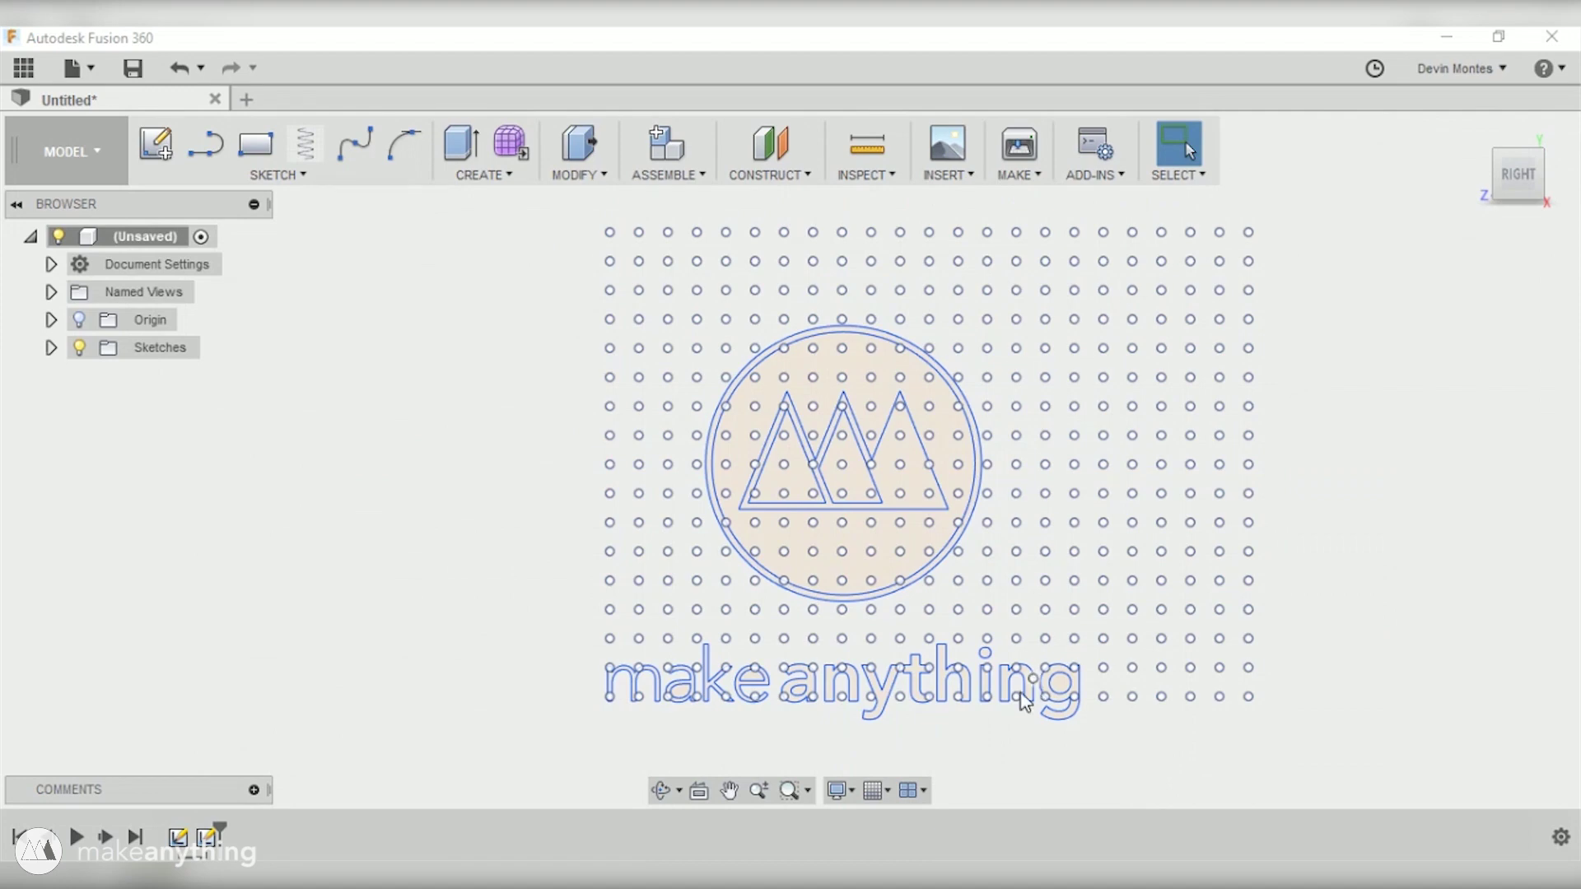
Reopen the logo sketch for editing and select all its geometry
{"action": "scroll", "coordinate": [616, 725], "scroll_direction": "up", "scroll_amount": 5}
{"action": "scroll", "coordinate": [645, 688], "scroll_direction": "up", "scroll_amount": 6}
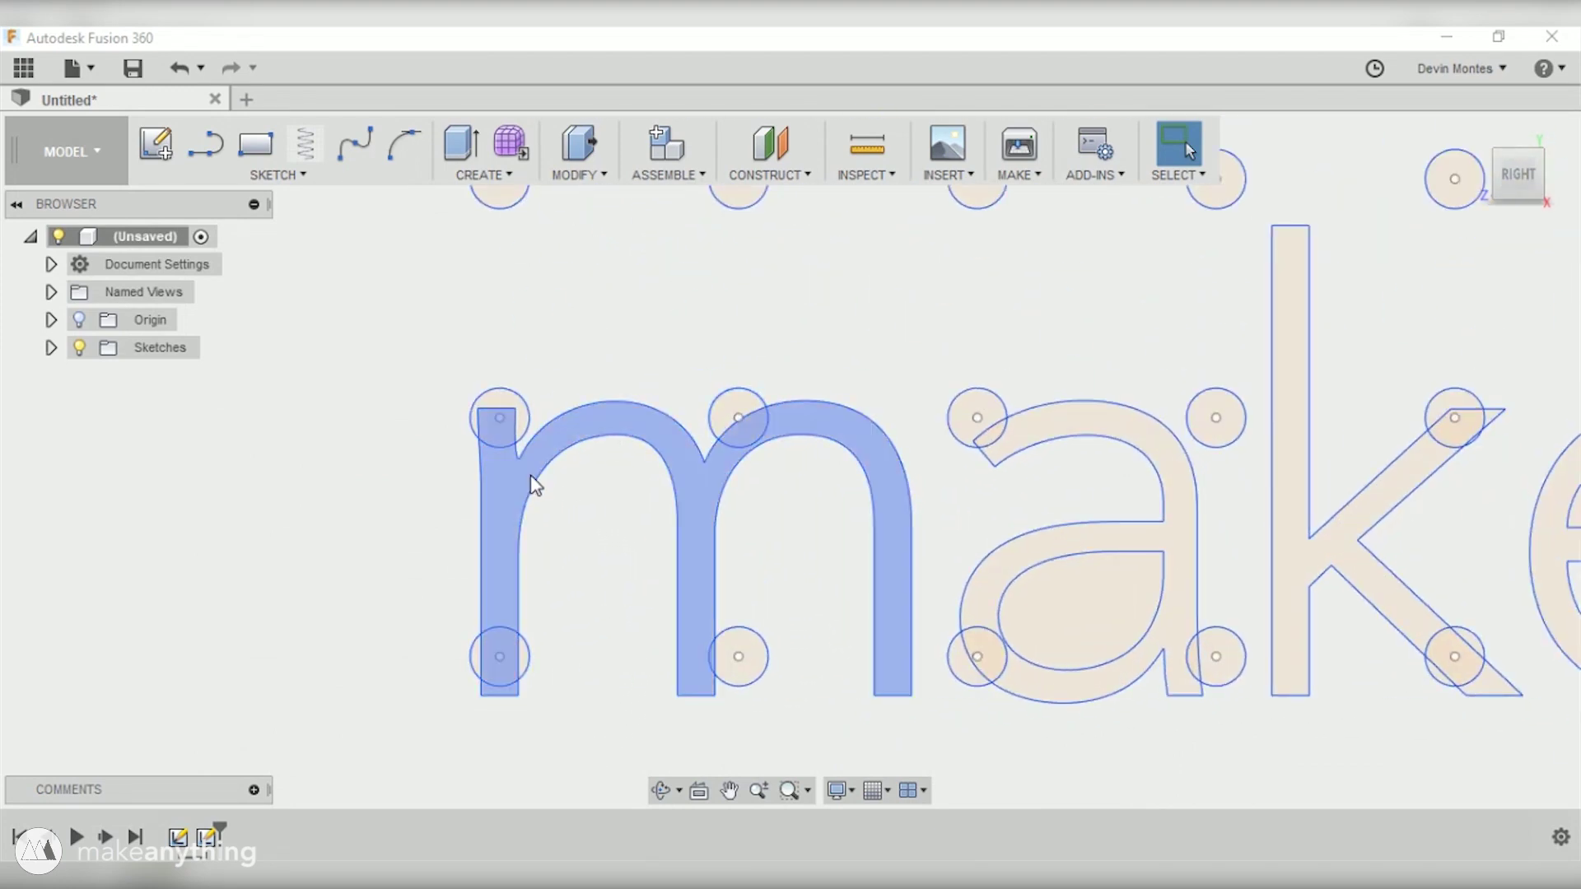
{"action": "middle_click_drag", "start_coordinate": [811, 662], "coordinate": [733, 657]}
{"action": "scroll", "coordinate": [733, 657], "scroll_direction": "down", "scroll_amount": 10}
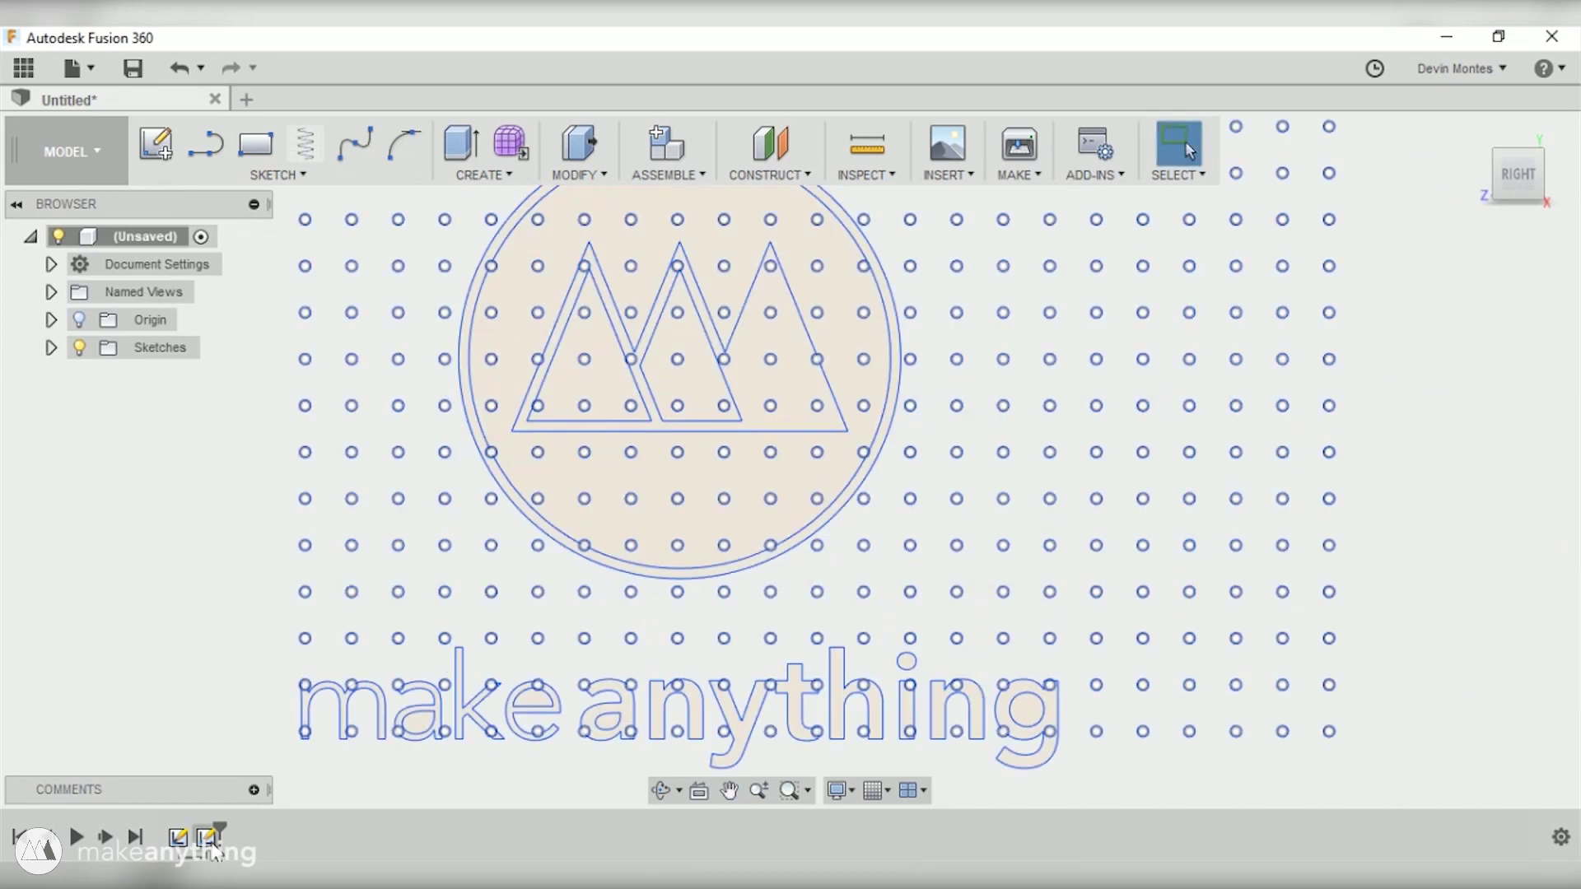
{"action": "right_click", "coordinate": [206, 837]}
{"action": "left_click", "coordinate": [272, 670]}
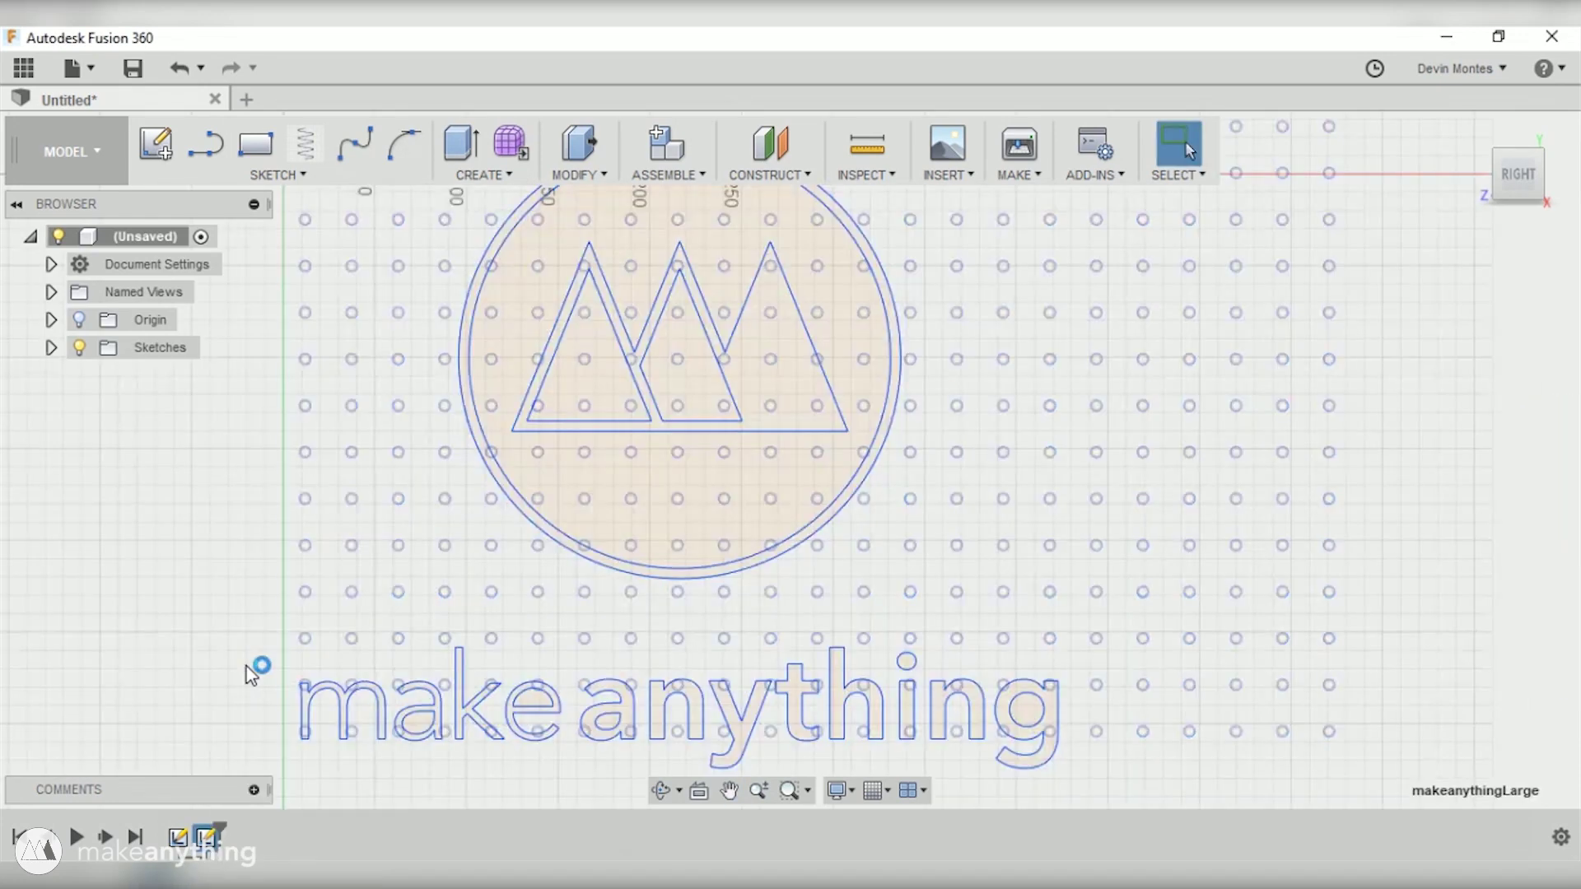
{"action": "key", "text": "ctrl+a"}
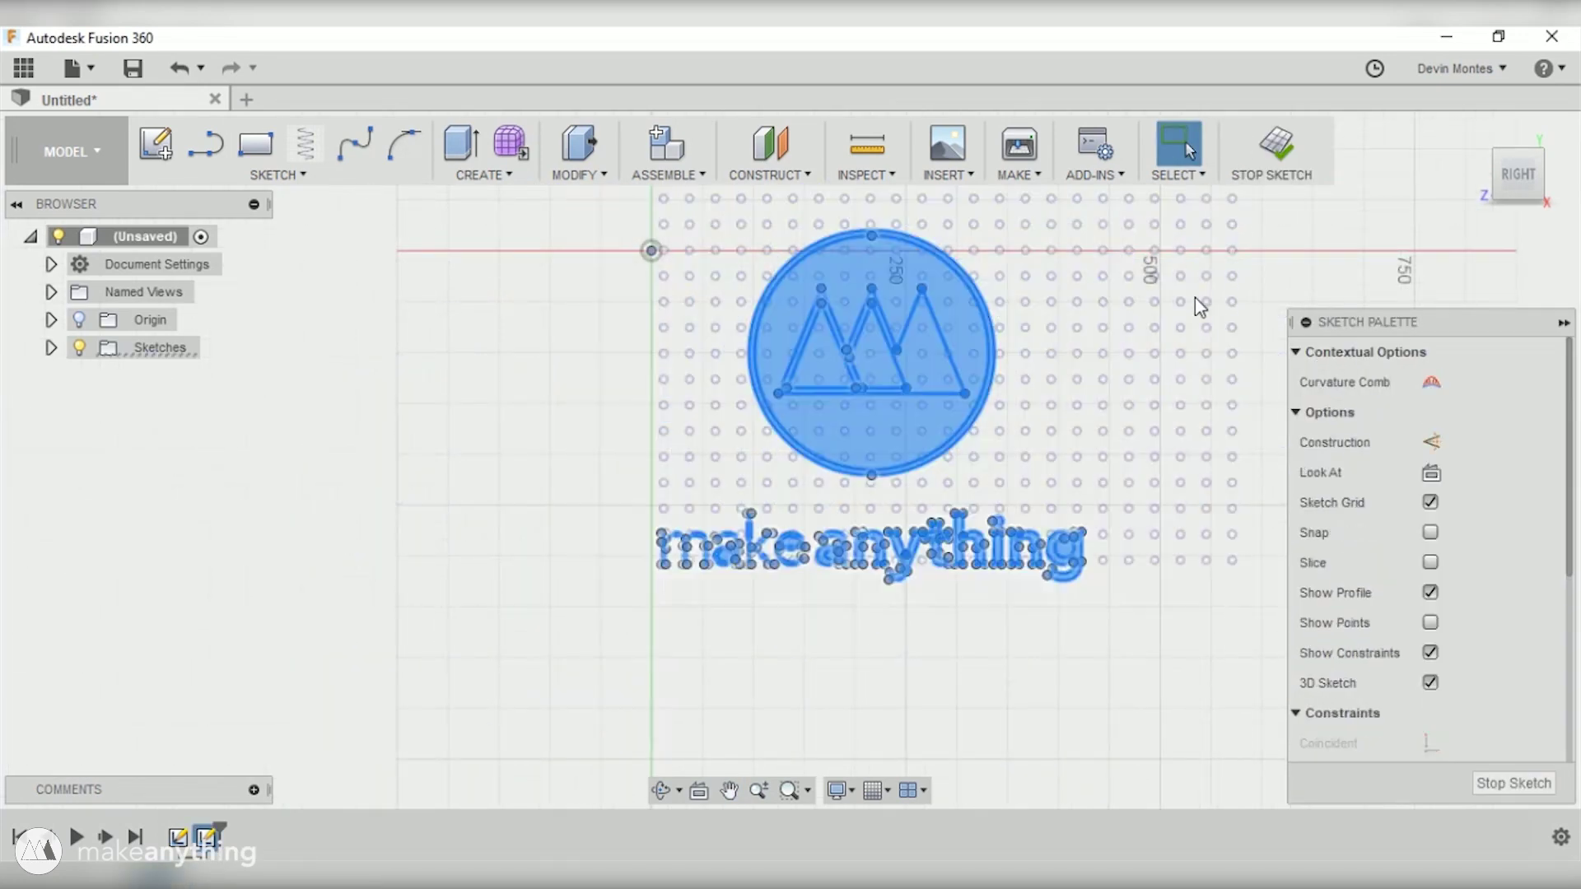
Move the whole logo sketch 14.79 mm to the right with Move/Copy
{"action": "type", "text": "smove"}
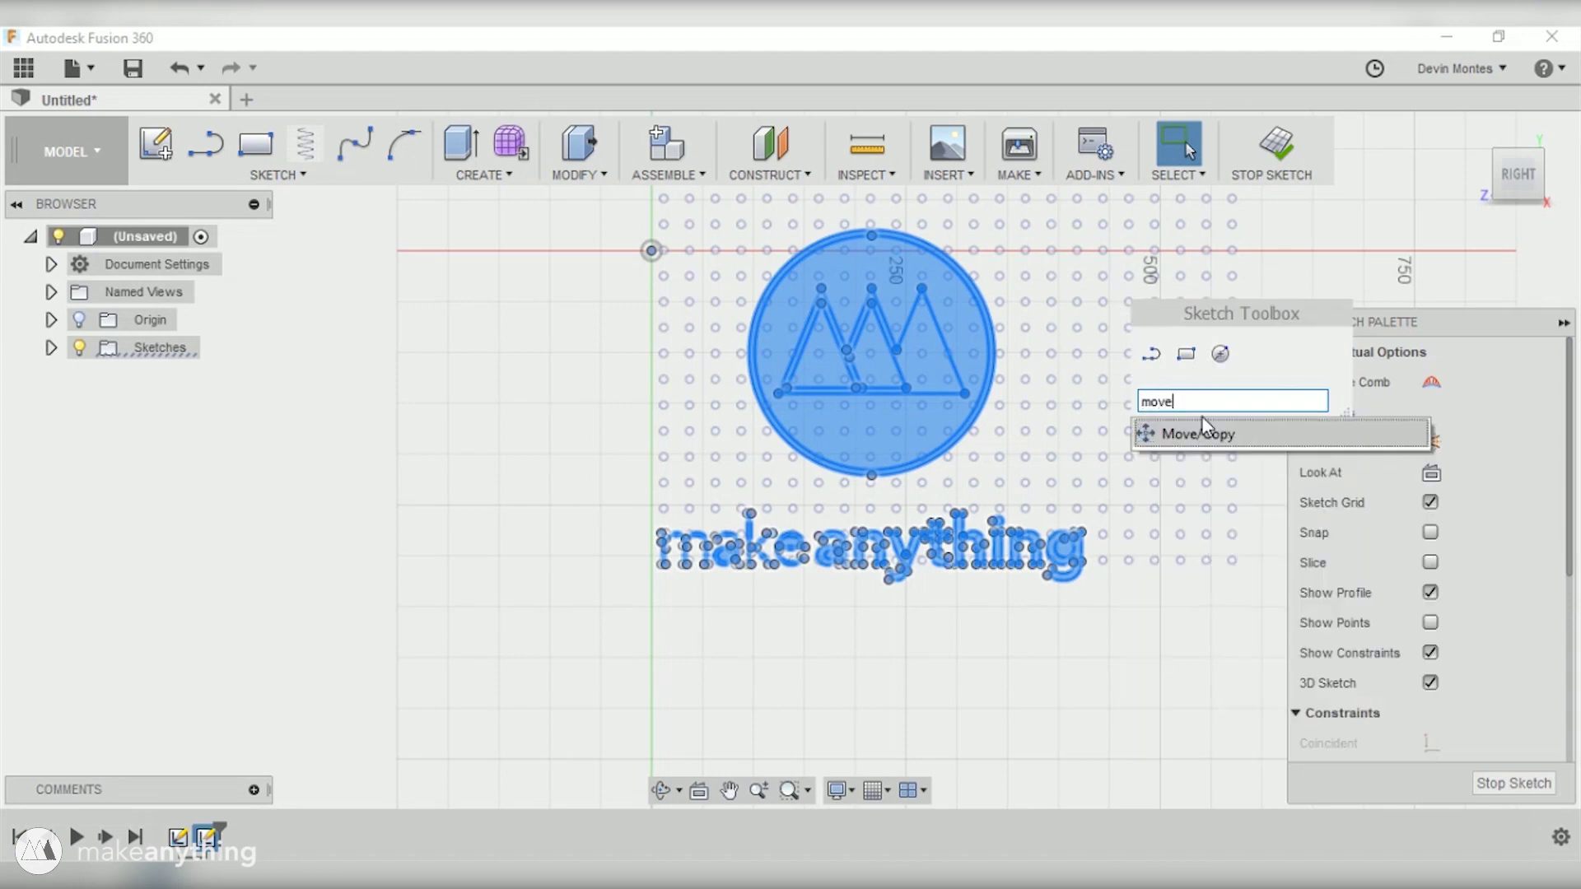
{"action": "left_click", "coordinate": [1199, 434]}
{"action": "left_click_drag", "start_coordinate": [1014, 533], "coordinate": [1063, 534]}
{"action": "scroll", "coordinate": [1054, 544], "scroll_direction": "up", "scroll_amount": 3}
{"action": "scroll", "coordinate": [999, 684], "scroll_direction": "up", "scroll_amount": 2}
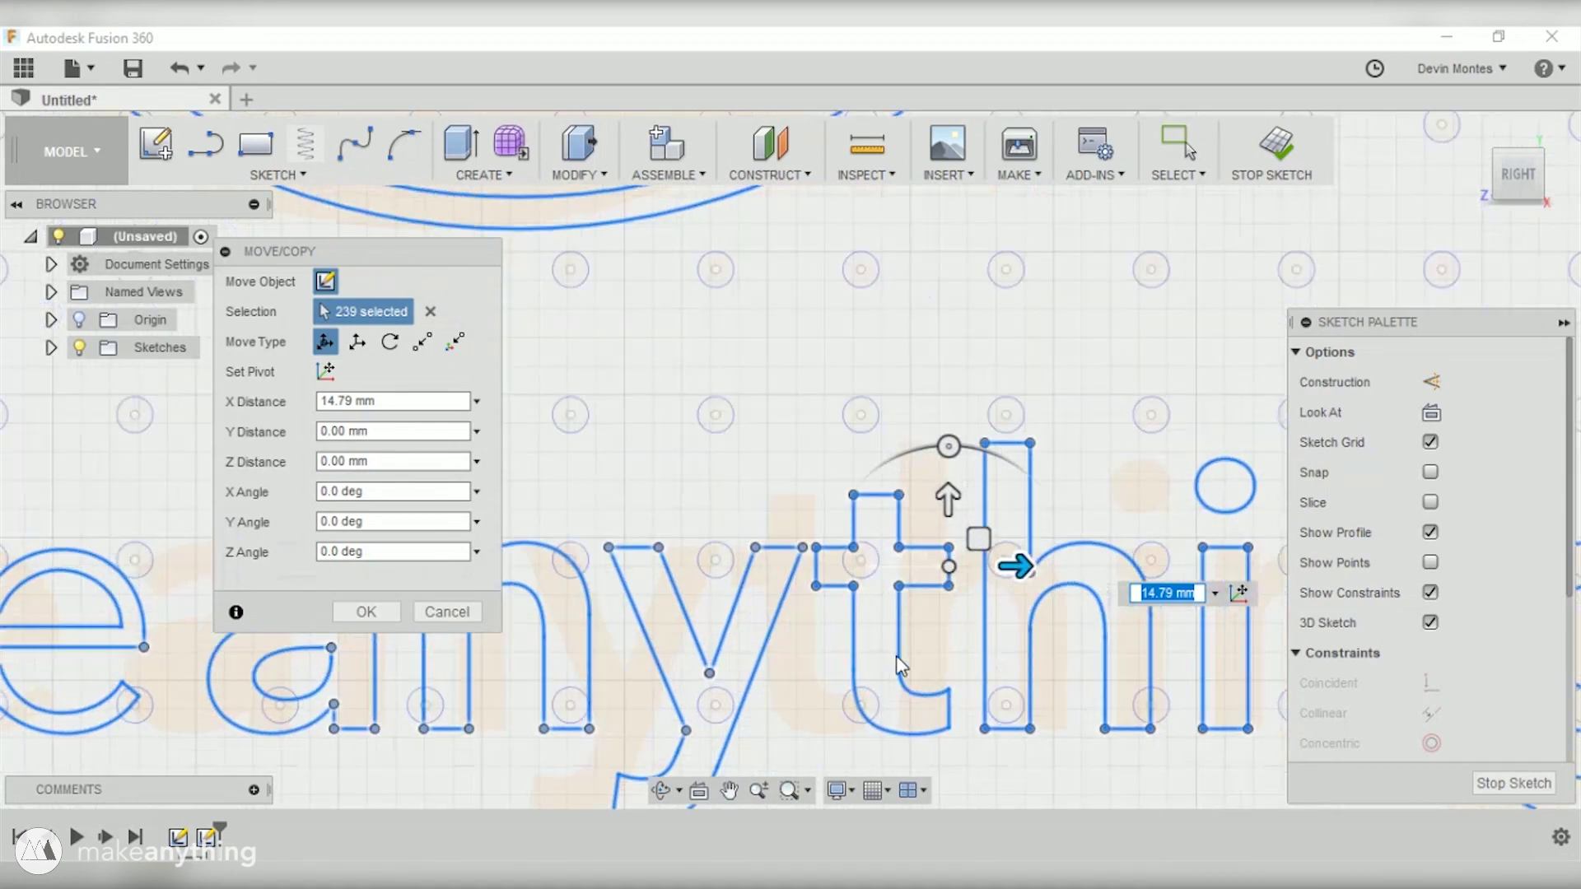
{"action": "left_click", "coordinate": [1563, 324]}
{"action": "left_click", "coordinate": [225, 251]}
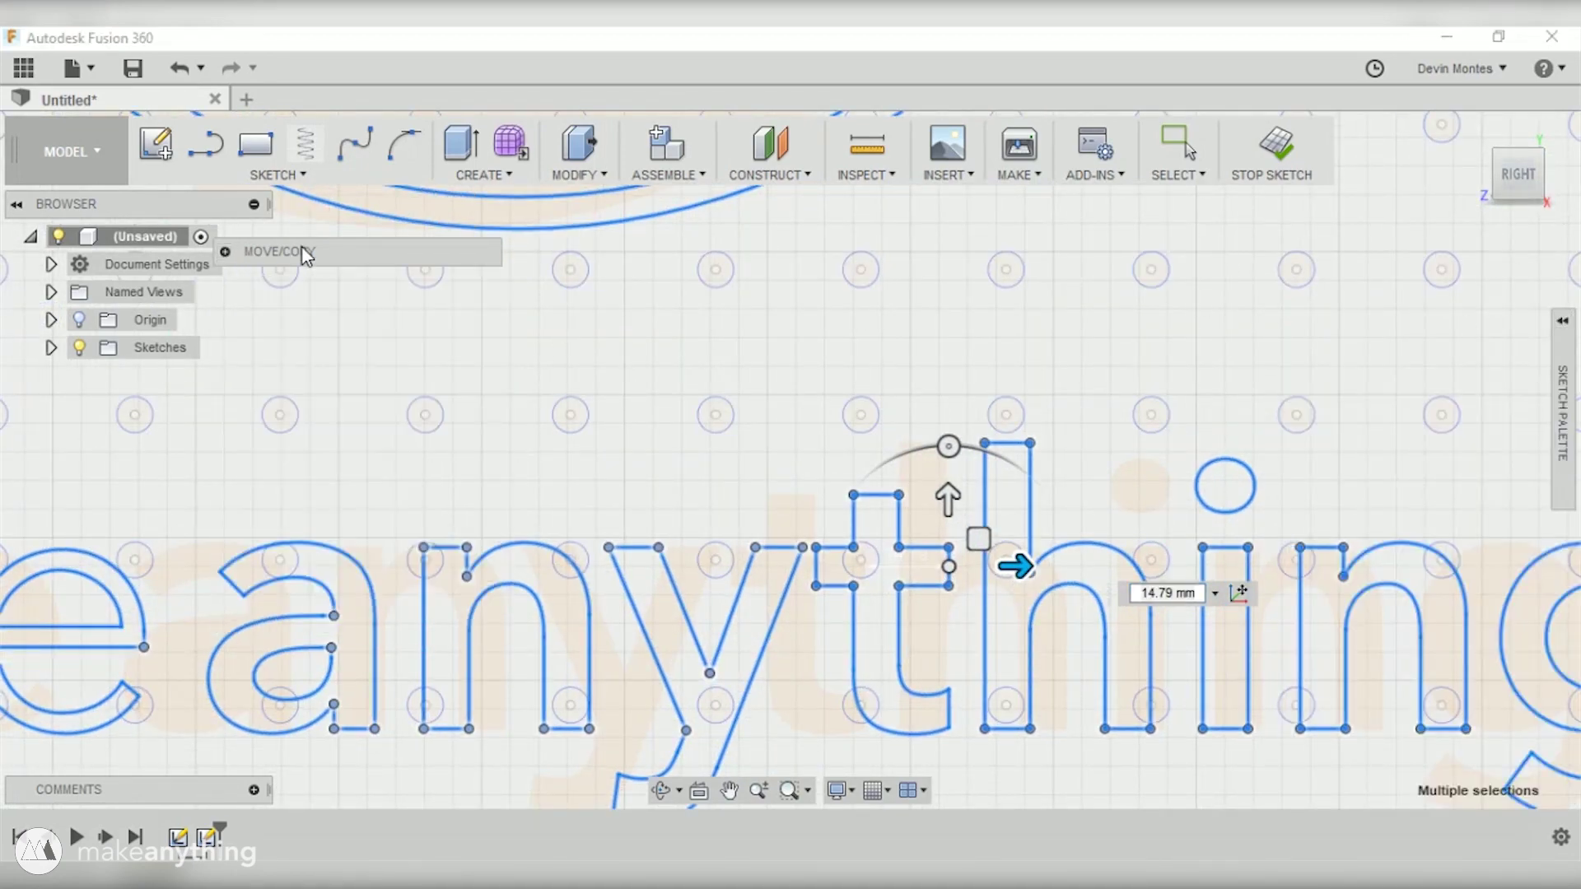
{"action": "left_click_drag", "start_coordinate": [307, 253], "coordinate": [119, 210]}
{"action": "middle_click_drag", "start_coordinate": [1181, 539], "coordinate": [974, 424]}
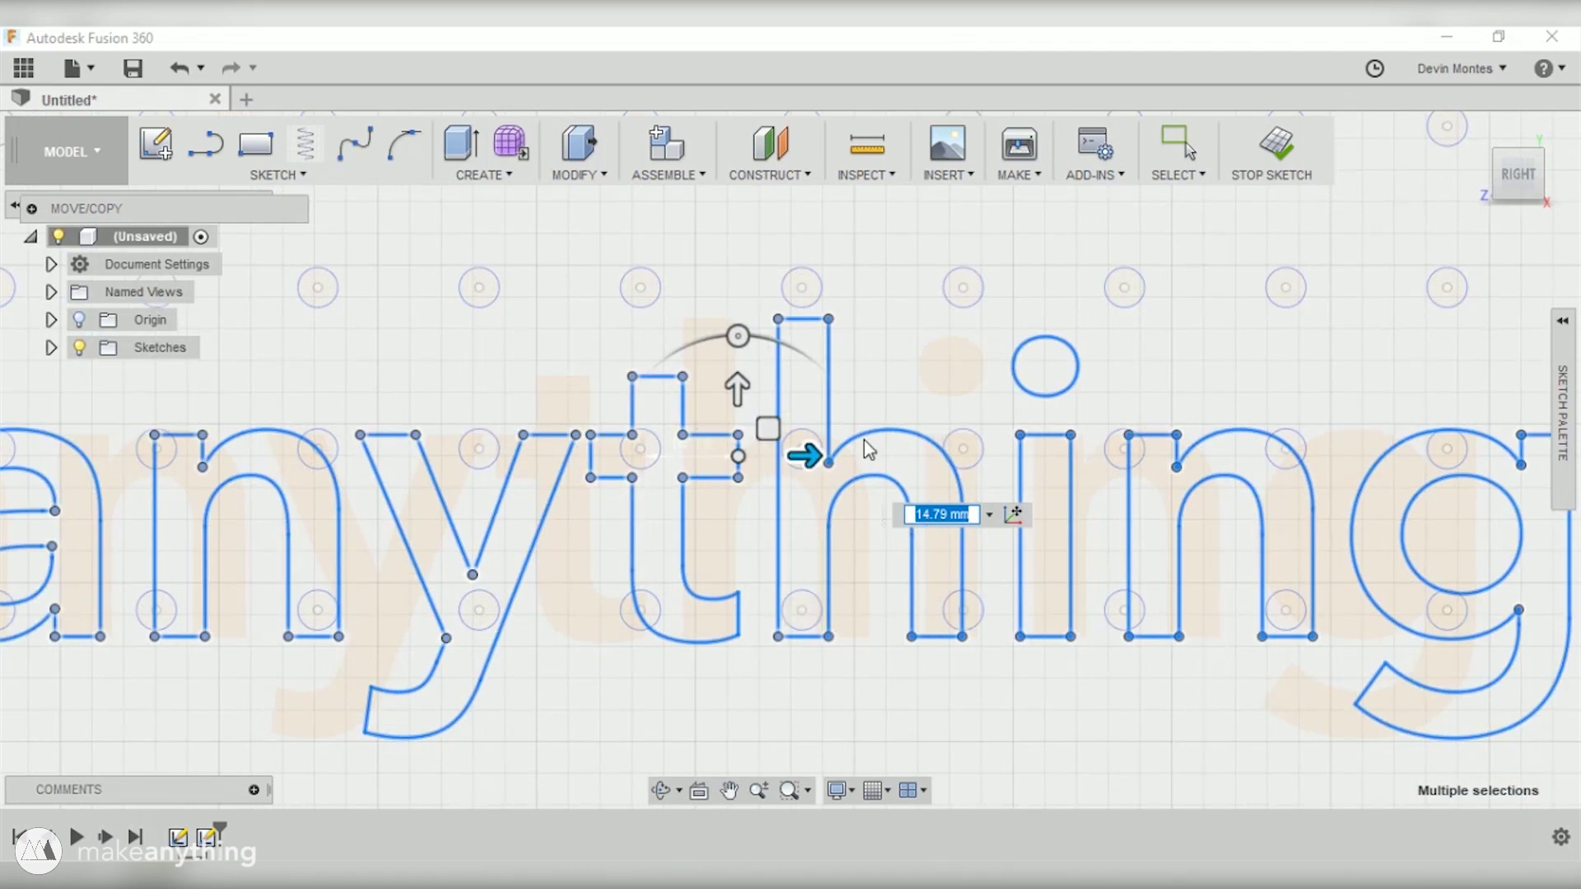
Adjust the sketch to 6.559 mm along X, nudge it up, and delete the lettering
{"action": "left_click_drag", "start_coordinate": [805, 456], "coordinate": [722, 456]}
{"action": "left_click_drag", "start_coordinate": [655, 384], "coordinate": [655, 306]}
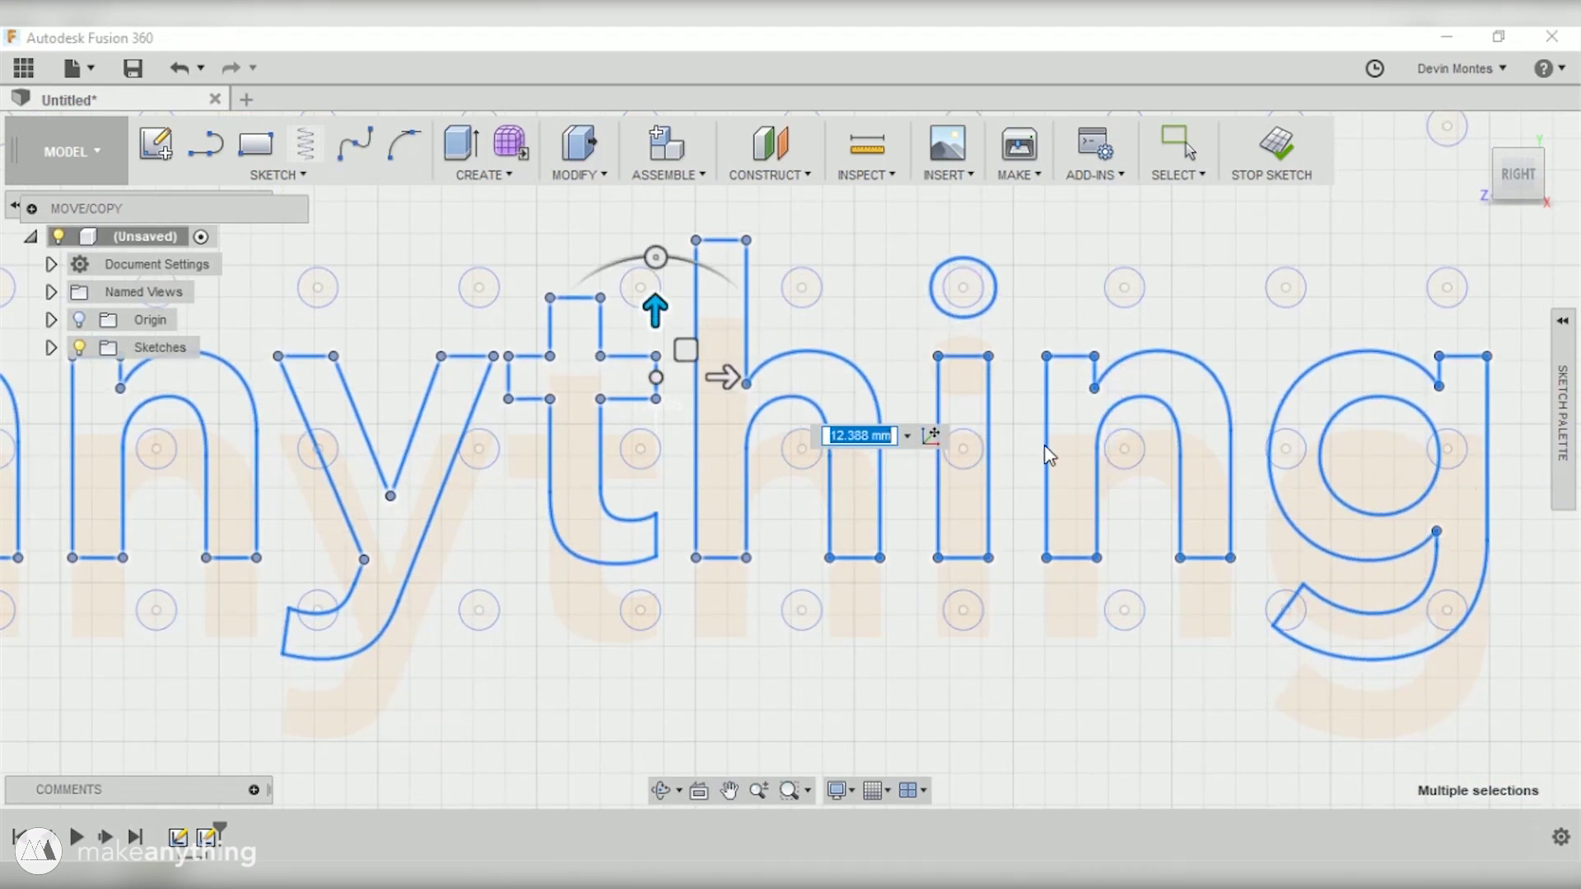
{"action": "left_click_drag", "start_coordinate": [723, 378], "coordinate": [763, 378]}
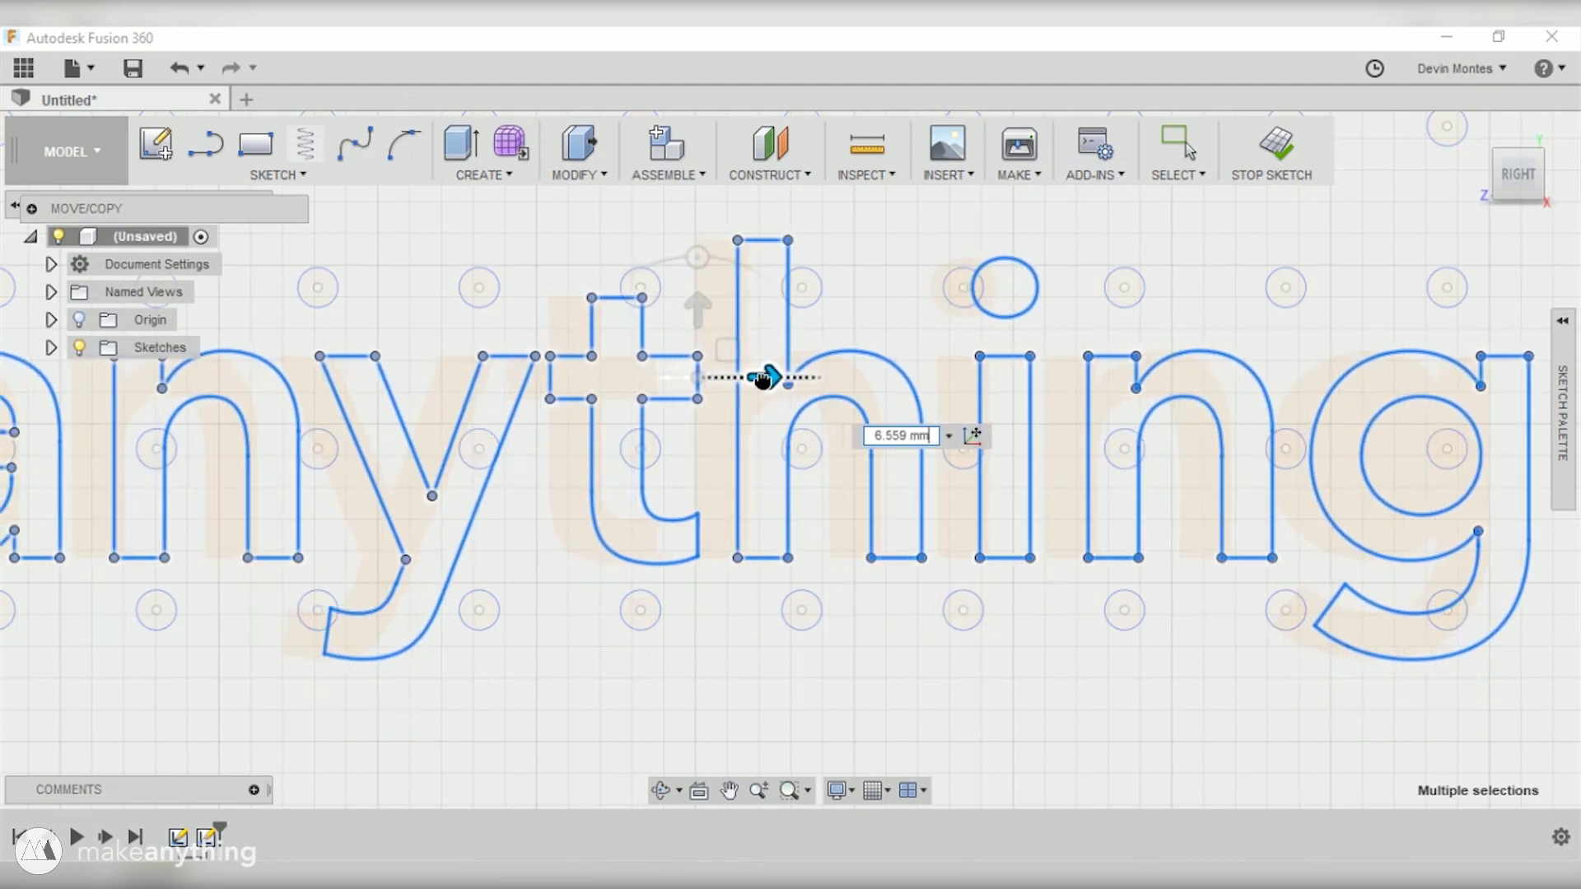
{"action": "left_click_drag", "start_coordinate": [699, 323], "coordinate": [699, 299]}
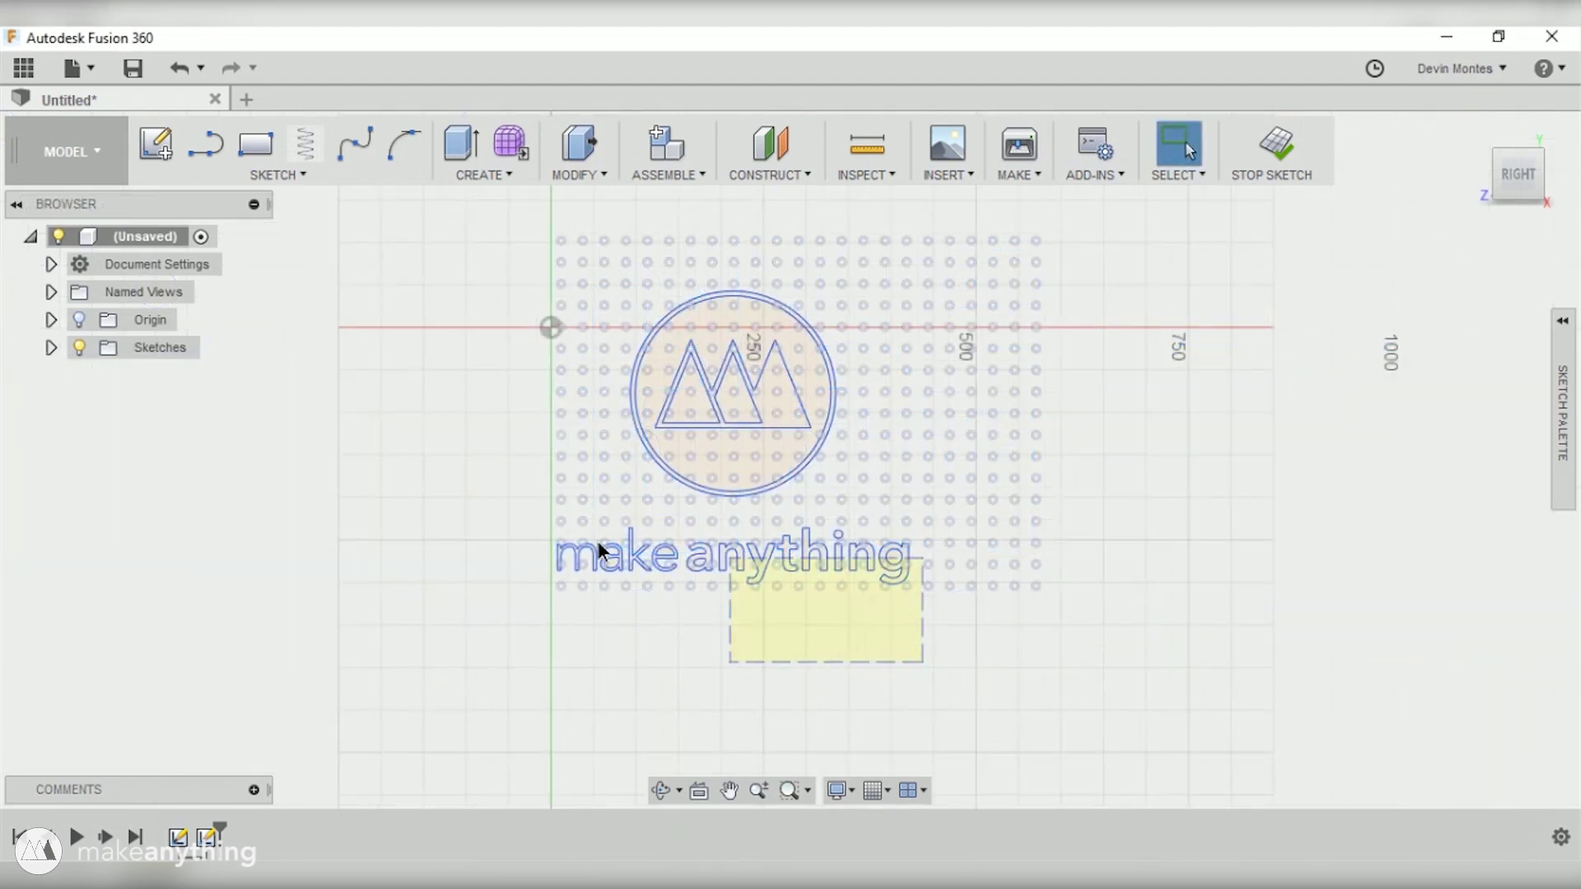
{"action": "left_click_drag", "start_coordinate": [598, 543], "coordinate": [499, 504]}
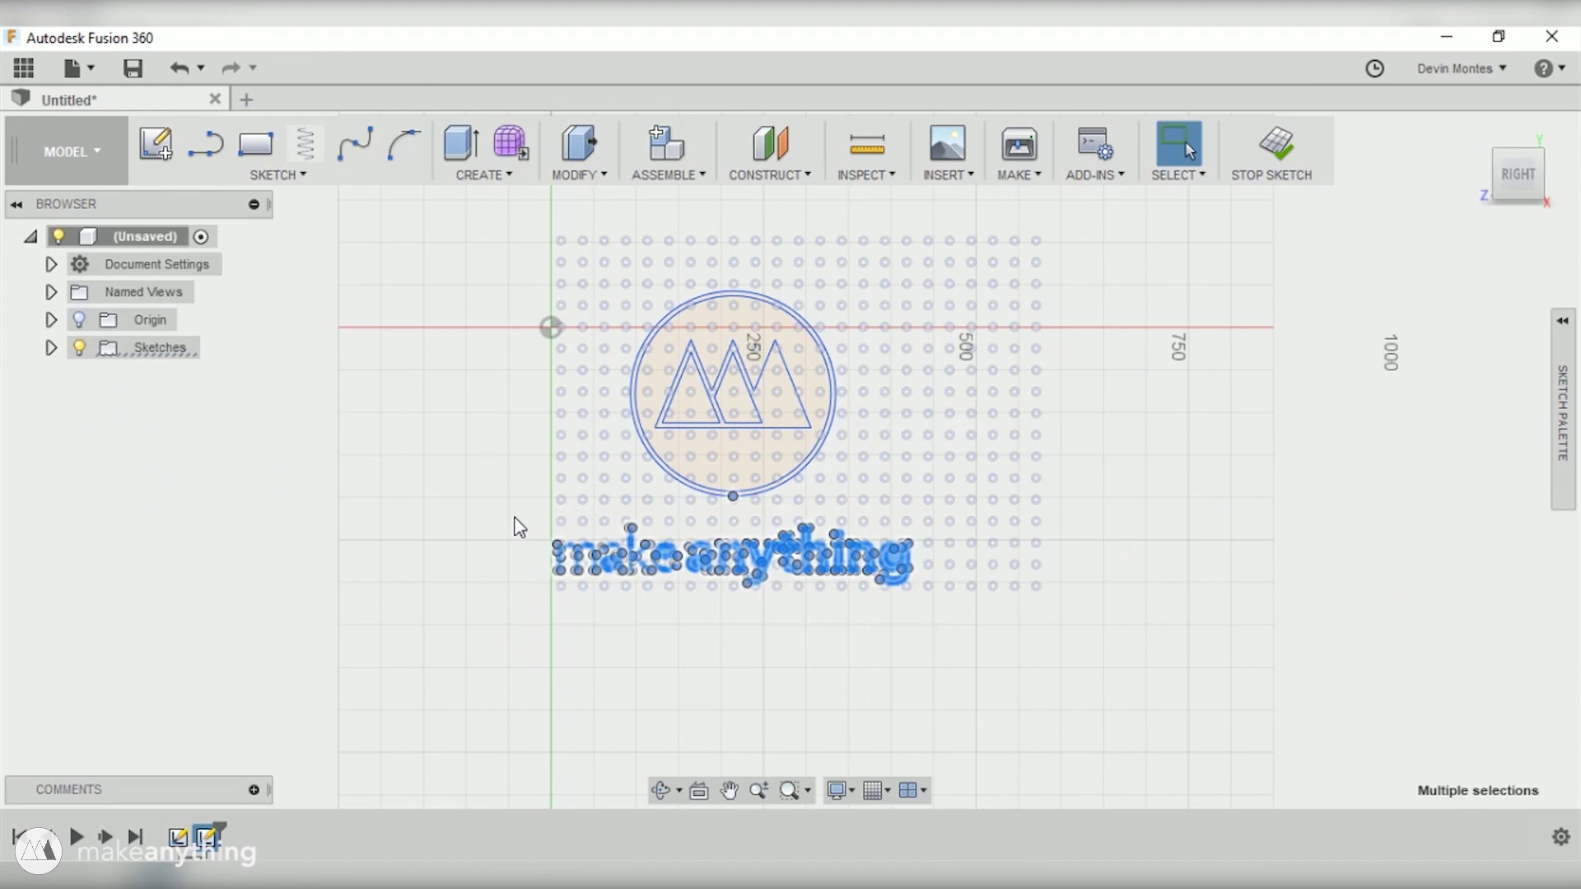
{"action": "key", "text": "Delete"}
Move the circle logo down 14.169 mm with Move/Copy
{"action": "scroll", "coordinate": [765, 295], "scroll_direction": "up", "scroll_amount": 3}
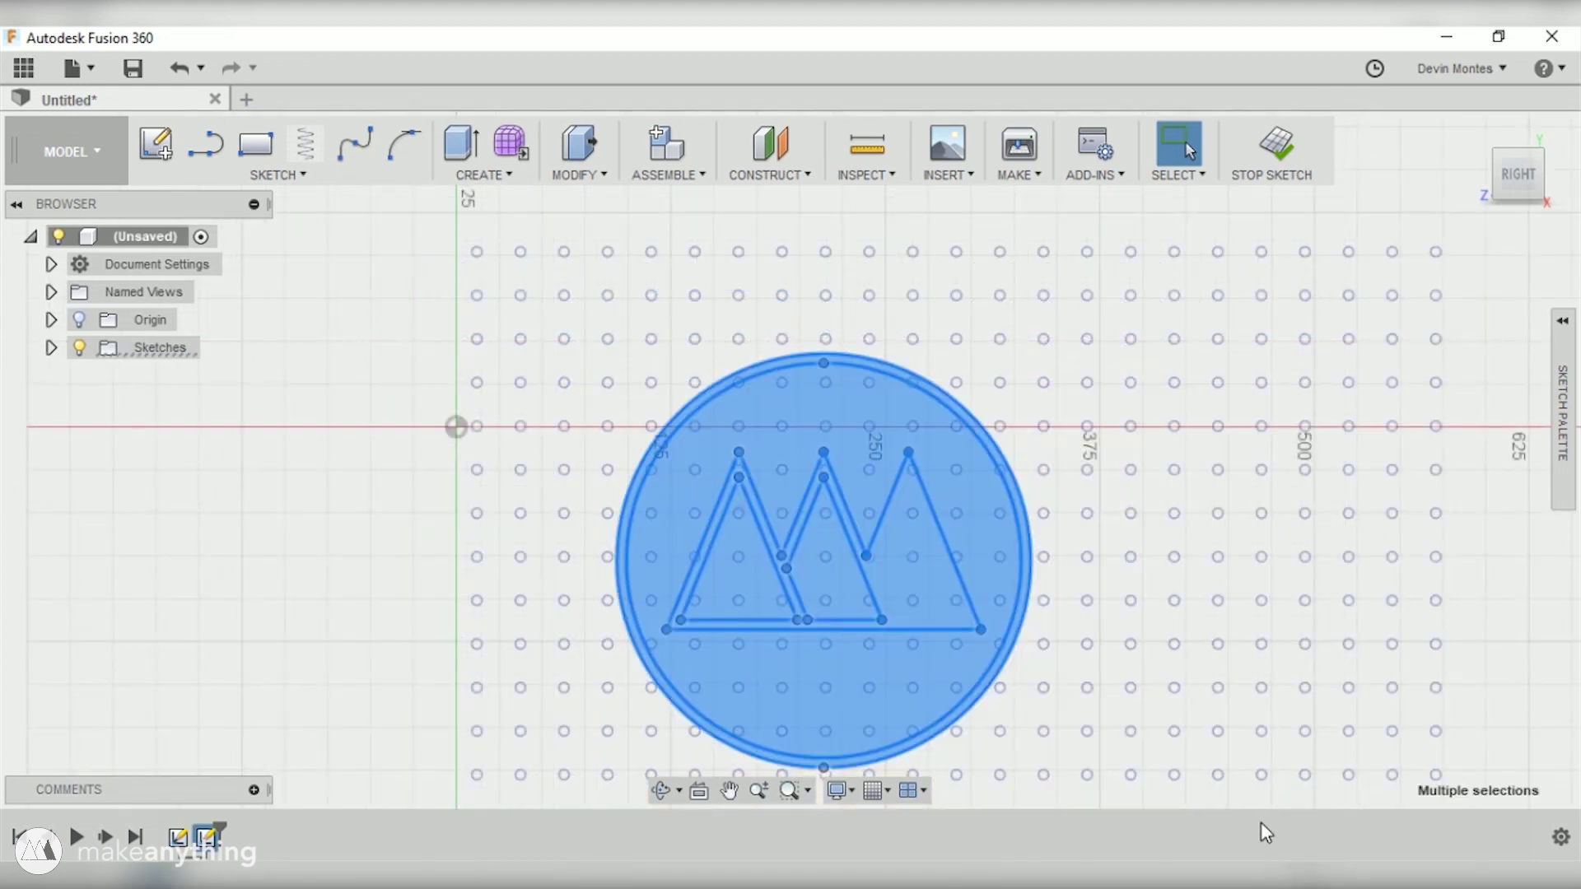
{"action": "type", "text": "smove"}
{"action": "key", "text": "Return"}
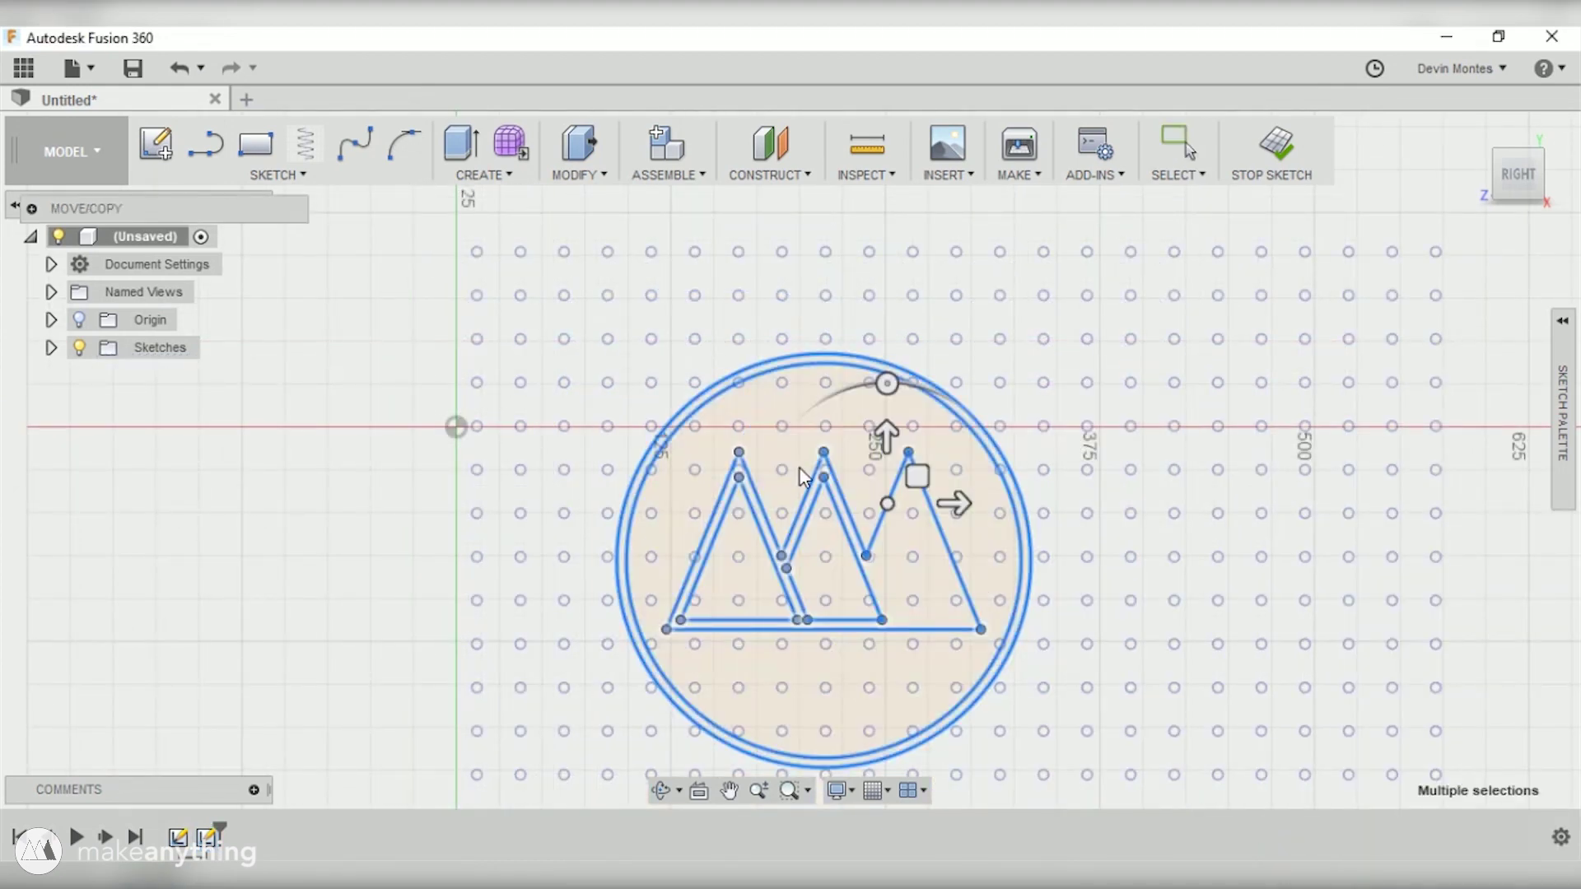
{"action": "scroll", "coordinate": [805, 474], "scroll_direction": "up", "scroll_amount": 3}
{"action": "scroll", "coordinate": [1021, 626], "scroll_direction": "down", "scroll_amount": 2}
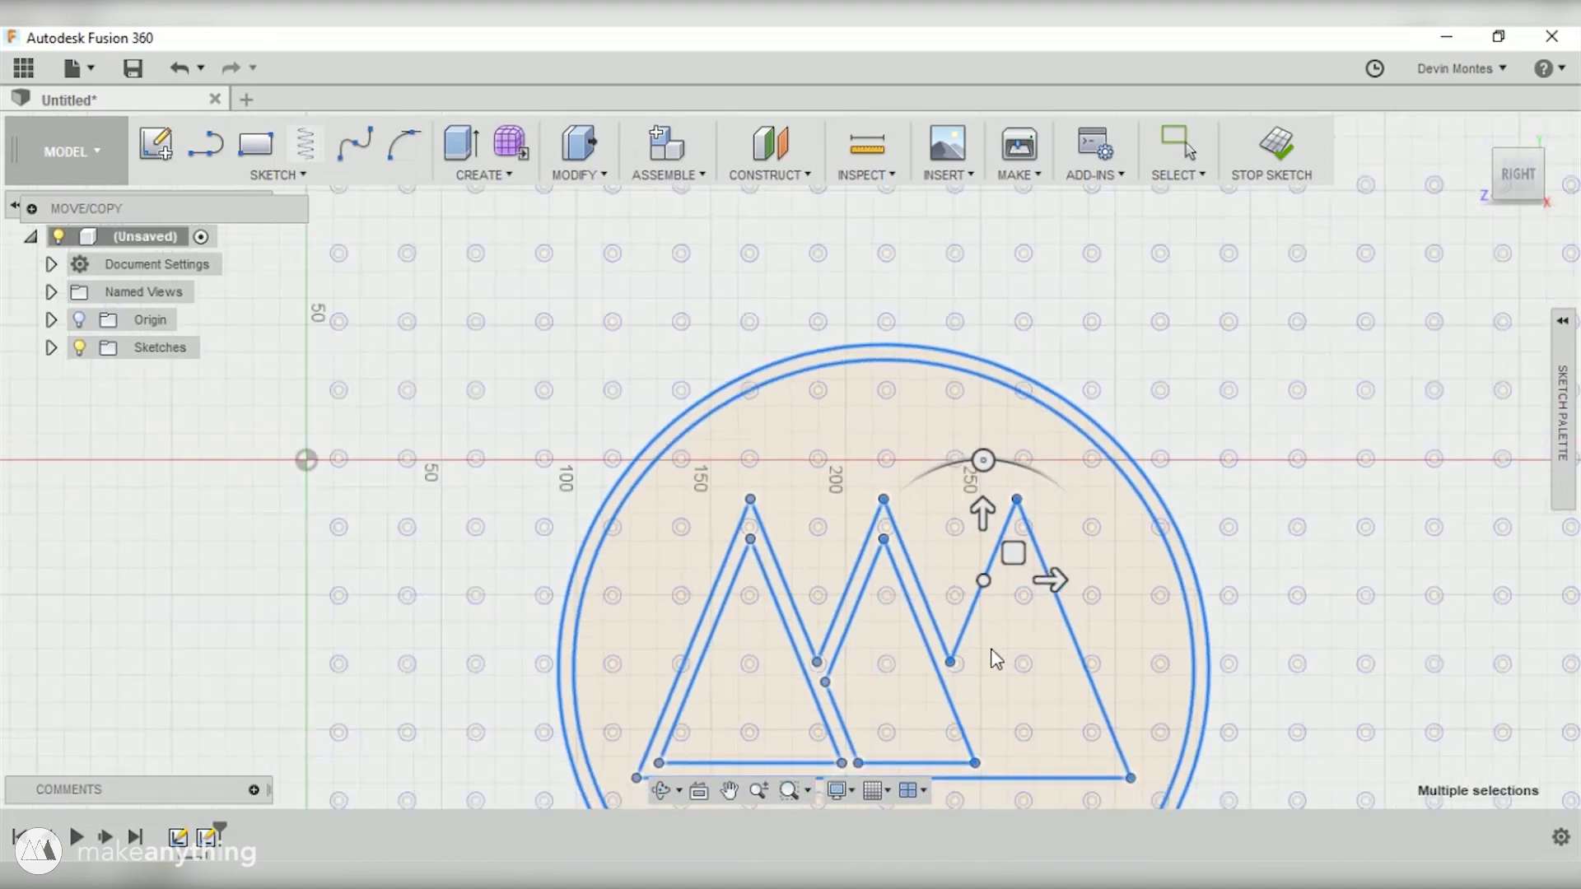
{"action": "left_click_drag", "start_coordinate": [987, 517], "coordinate": [987, 558]}
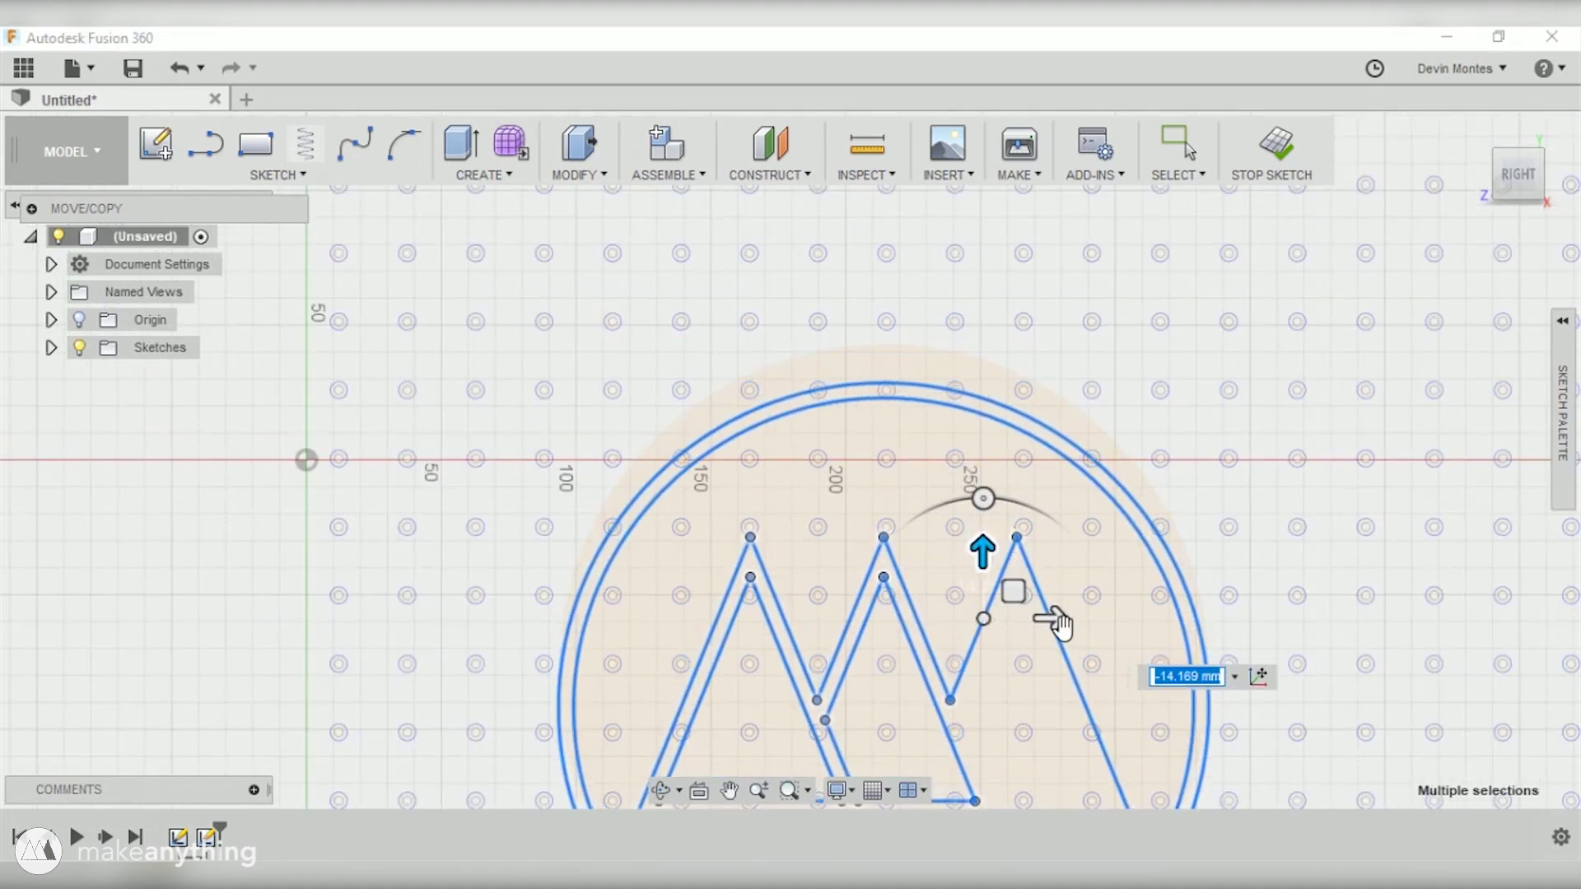
{"action": "left_click_drag", "start_coordinate": [1060, 625], "coordinate": [1041, 621]}
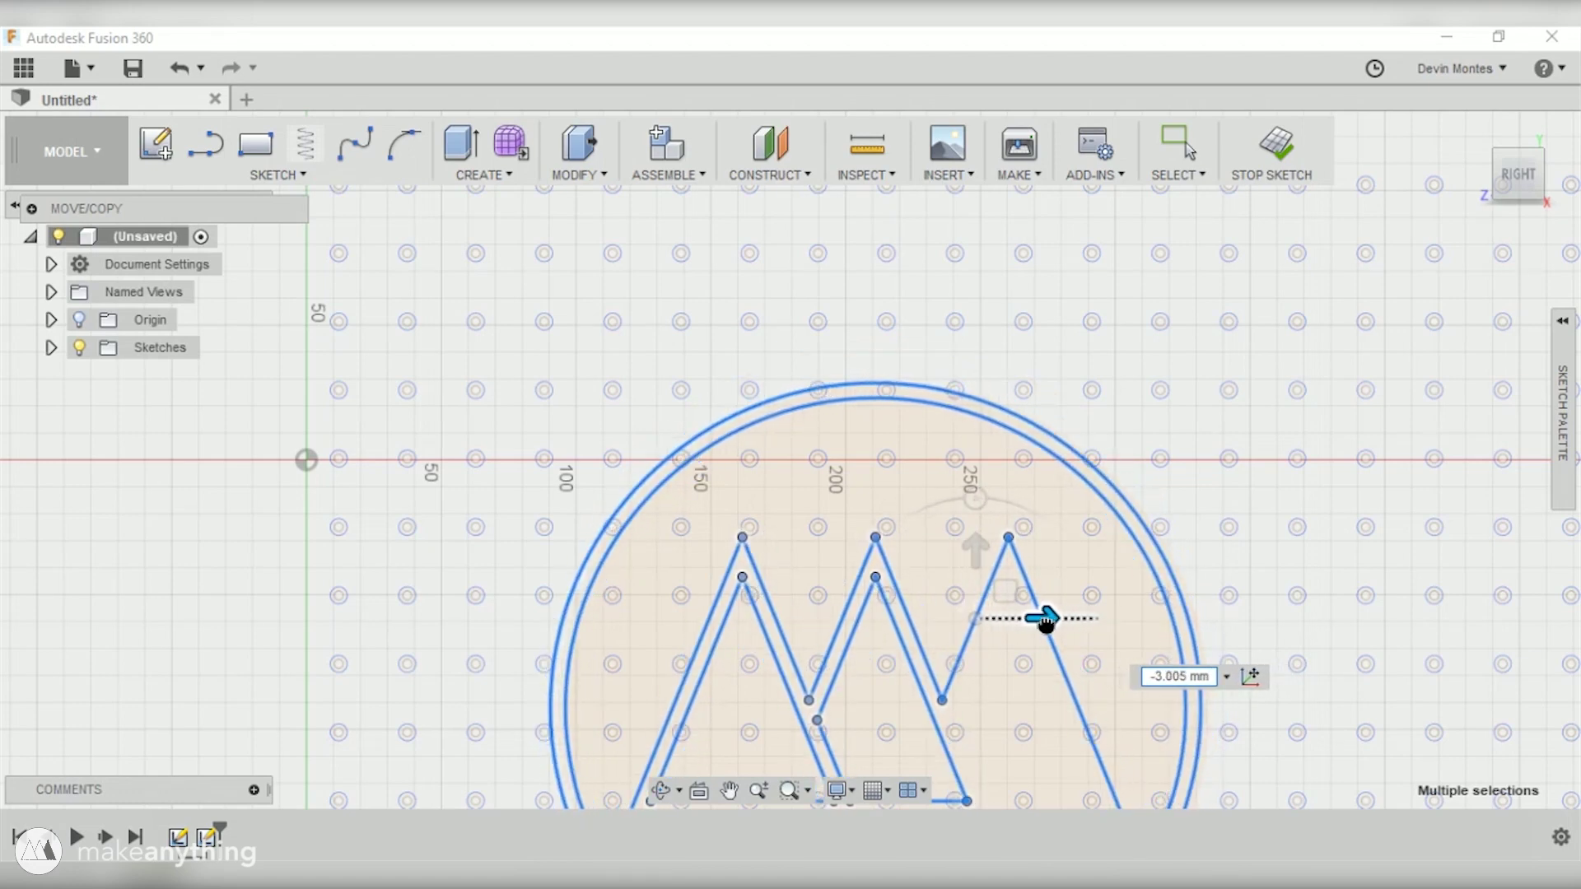
Fine-tune the logo's horizontal offset to 1.397 mm and apply the move
{"action": "mouse_move", "coordinate": [1041, 621]}
{"action": "middle_mouse_down"}
{"action": "mouse_move", "coordinate": [962, 365]}
{"action": "mouse_move", "coordinate": [883, 434]}
{"action": "middle_mouse_up"}
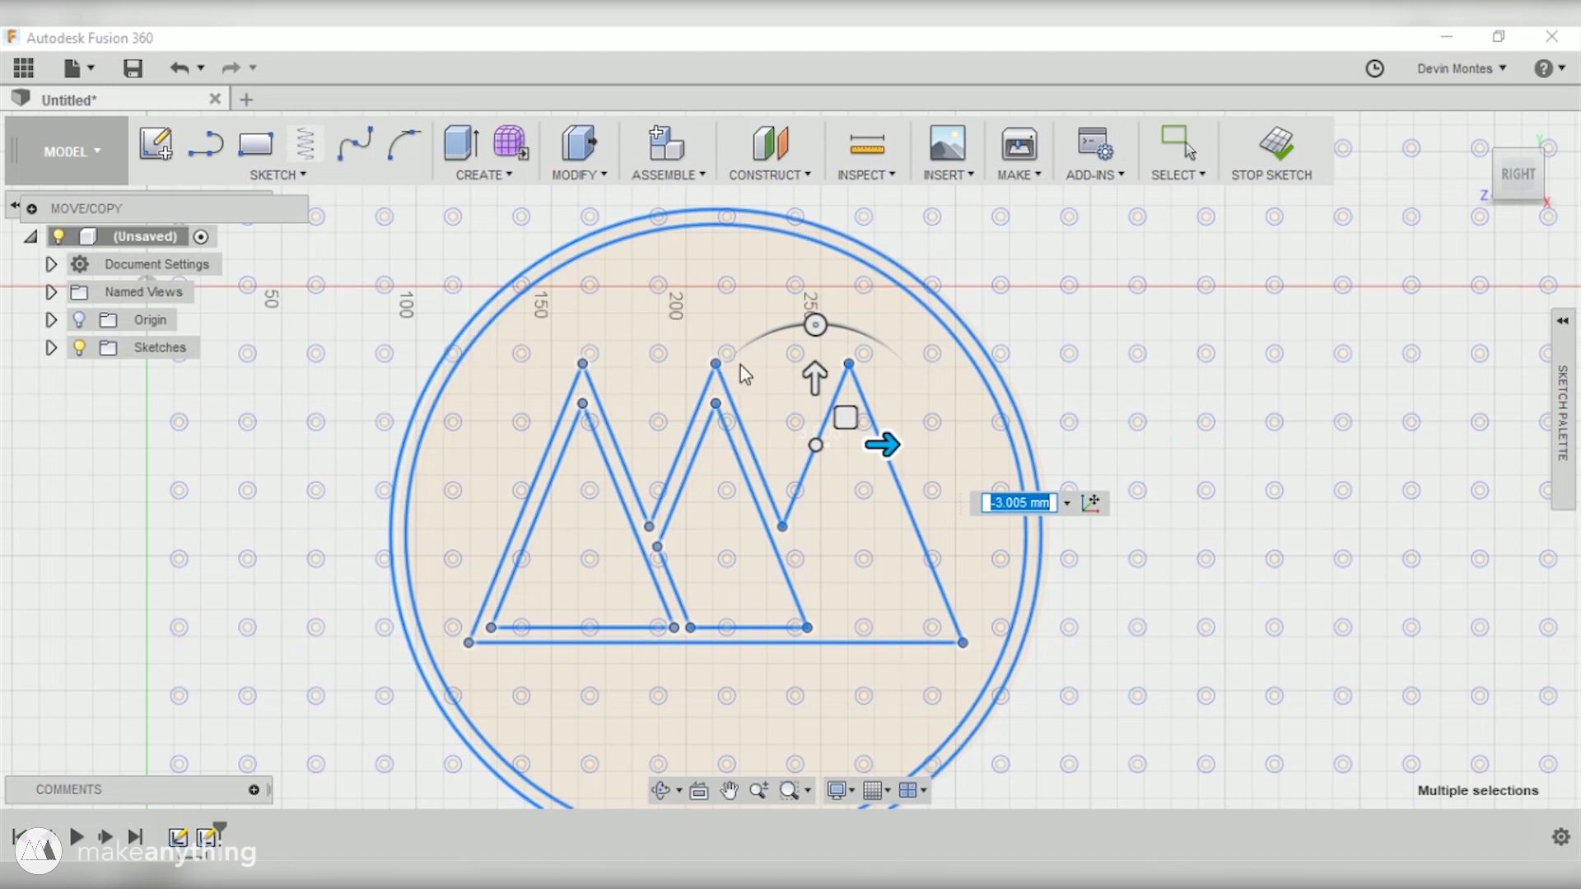
{"action": "scroll", "coordinate": [975, 770], "scroll_direction": "up", "scroll_amount": 3}
{"action": "scroll", "coordinate": [888, 563], "scroll_direction": "down", "scroll_amount": 3}
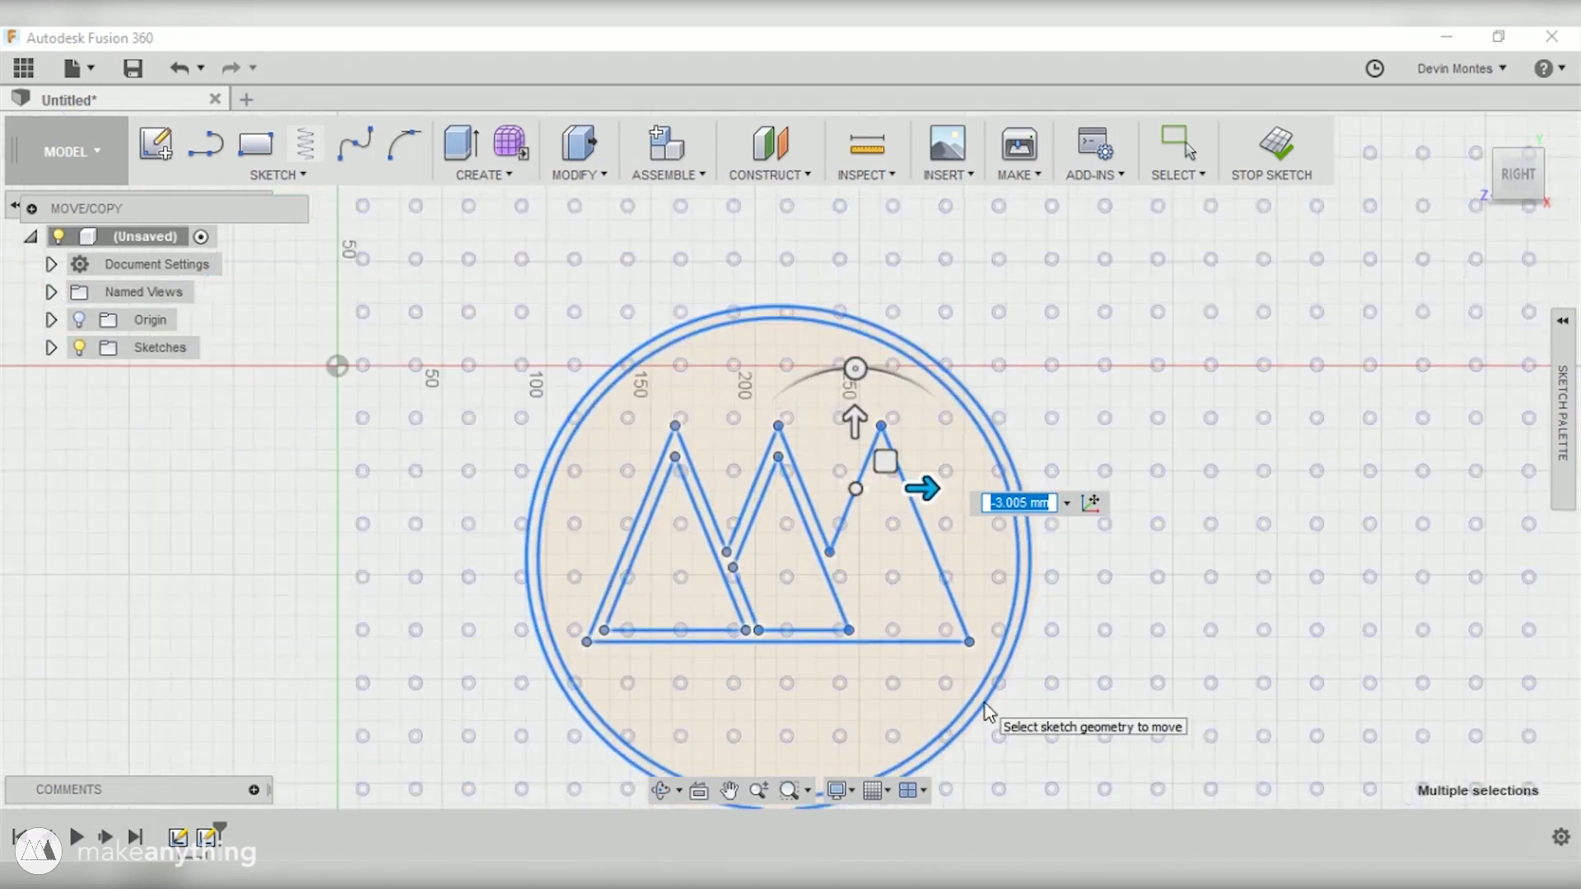
{"action": "scroll", "coordinate": [946, 583], "scroll_direction": "up", "scroll_amount": 1}
{"action": "left_click_drag", "start_coordinate": [913, 359], "coordinate": [923, 359]}
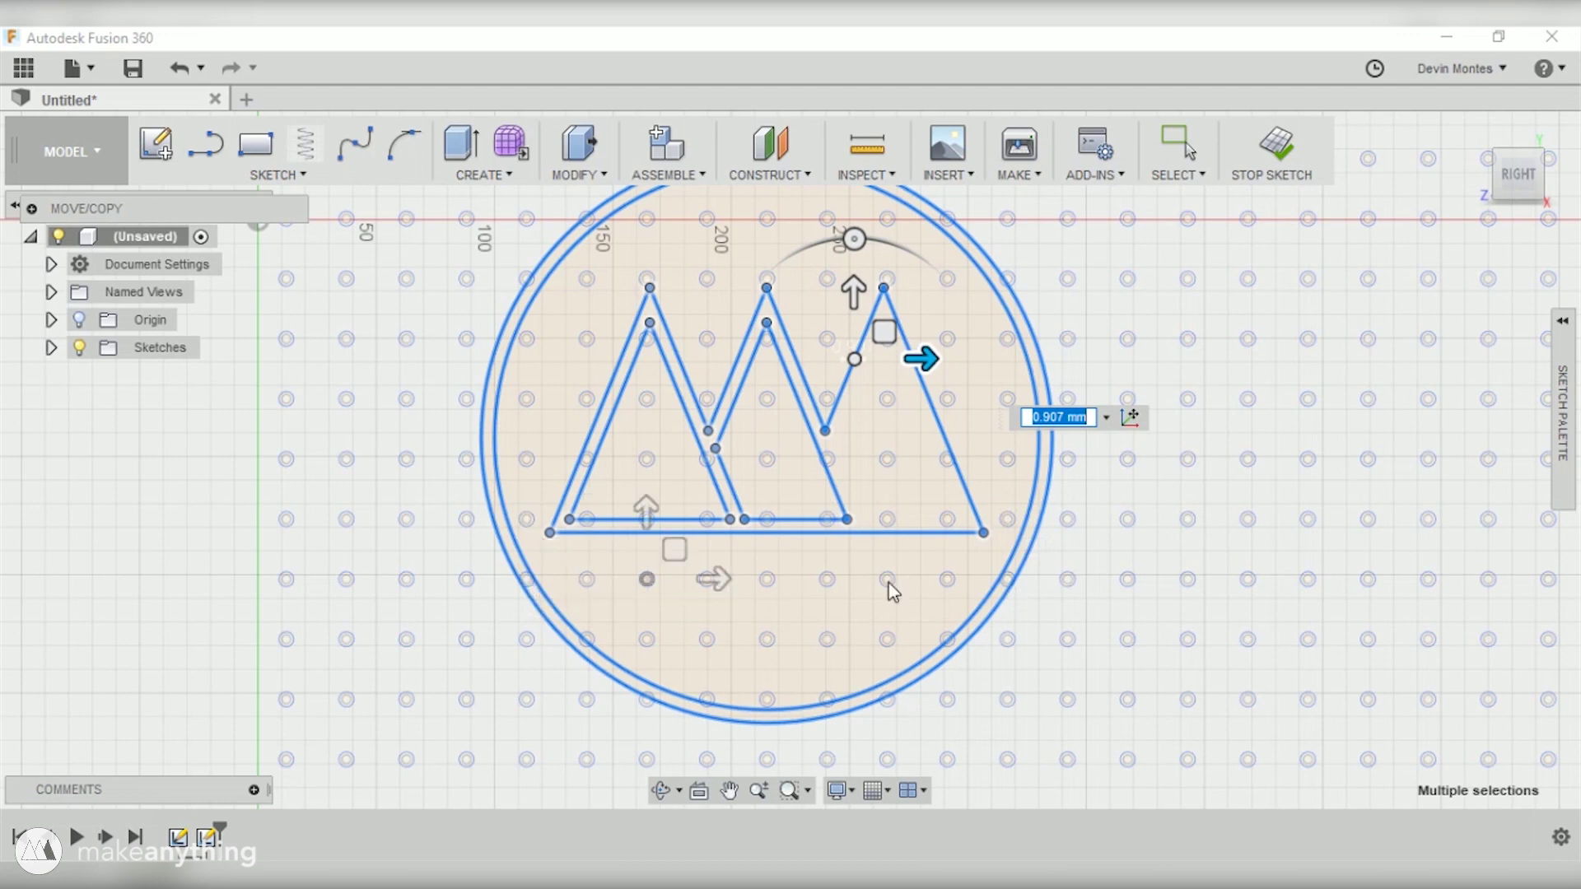
{"action": "middle_click_drag", "start_coordinate": [772, 167], "coordinate": [772, 309]}
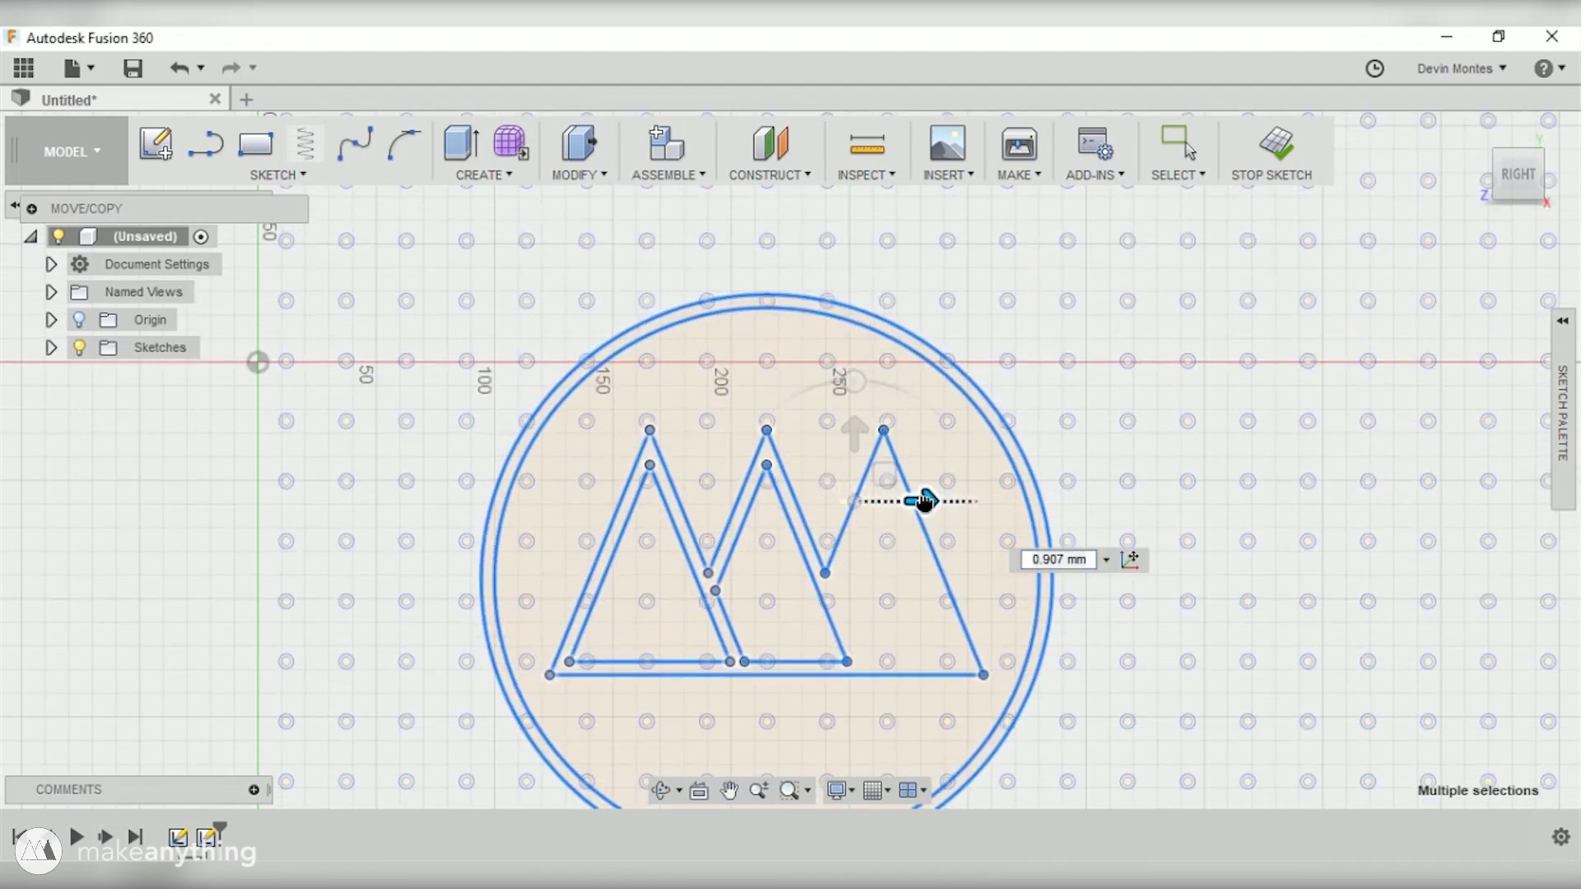
{"action": "left_click_drag", "start_coordinate": [925, 500], "coordinate": [925, 501]}
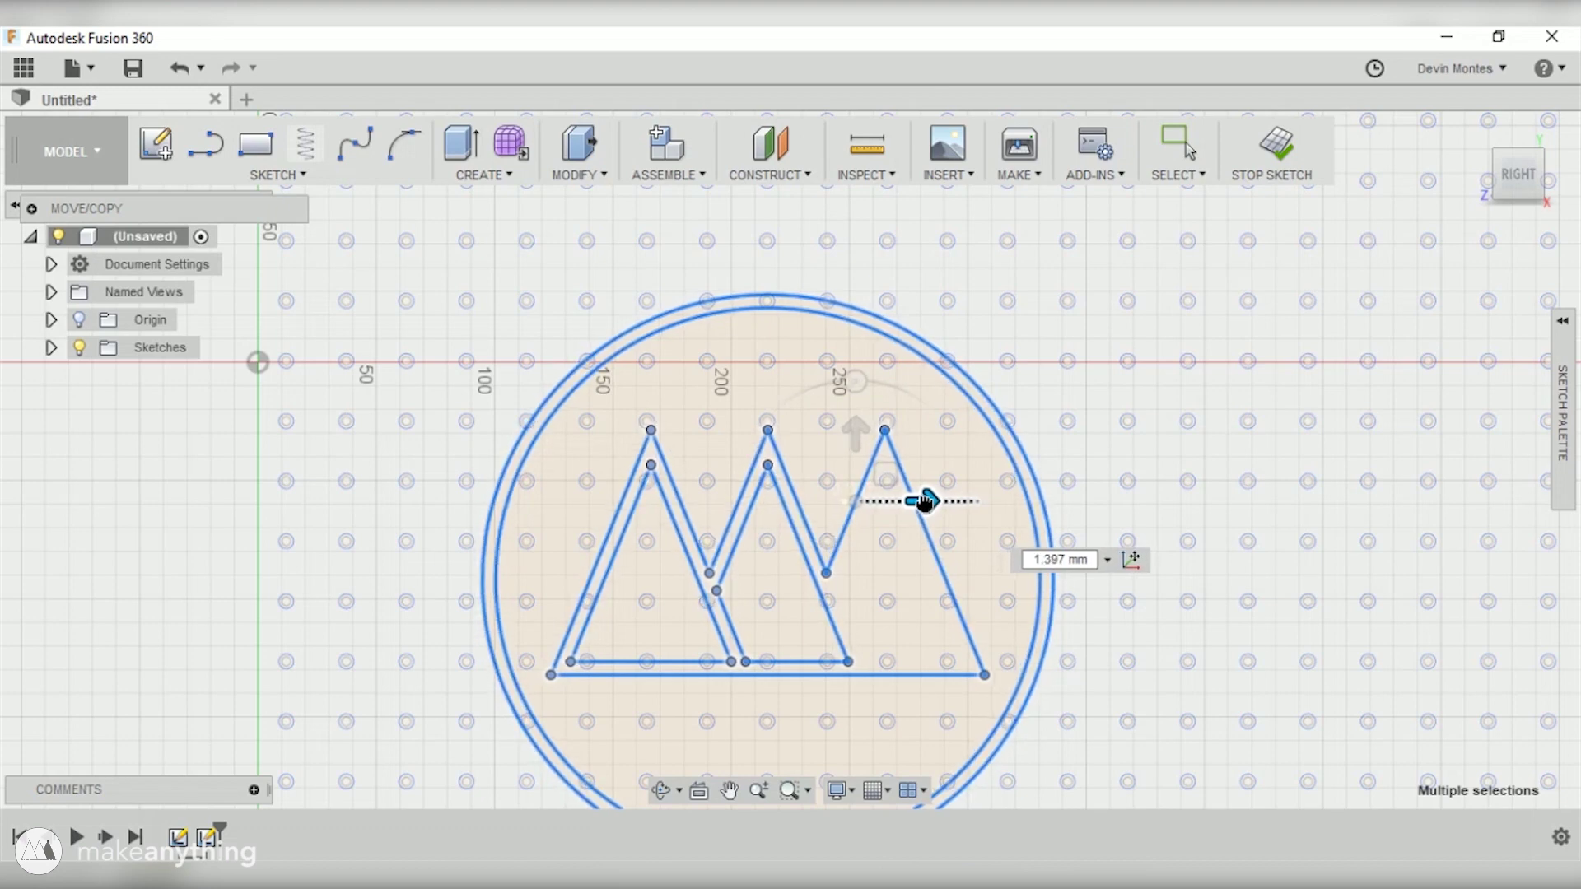
{"action": "key", "text": "Return"}
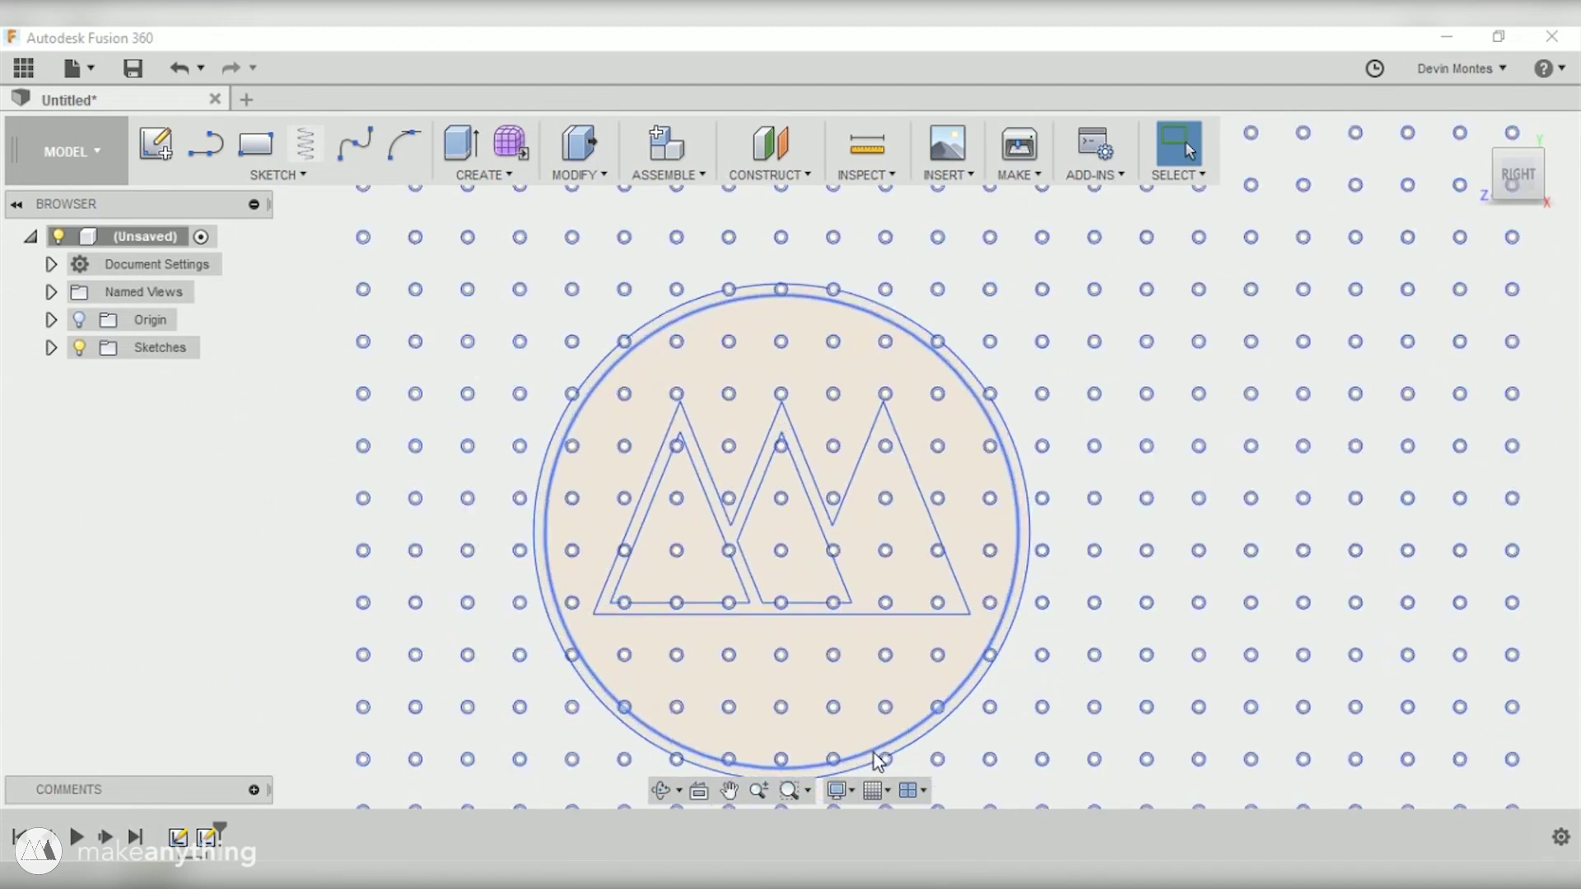
Delete the circle-logo sketch from the timeline, then briefly edit and close the peg grid sketch
{"action": "scroll", "coordinate": [988, 642], "scroll_direction": "up", "scroll_amount": 1}
{"action": "key", "text": "Escape"}
{"action": "right_click", "coordinate": [210, 838]}
{"action": "left_click", "coordinate": [212, 710]}
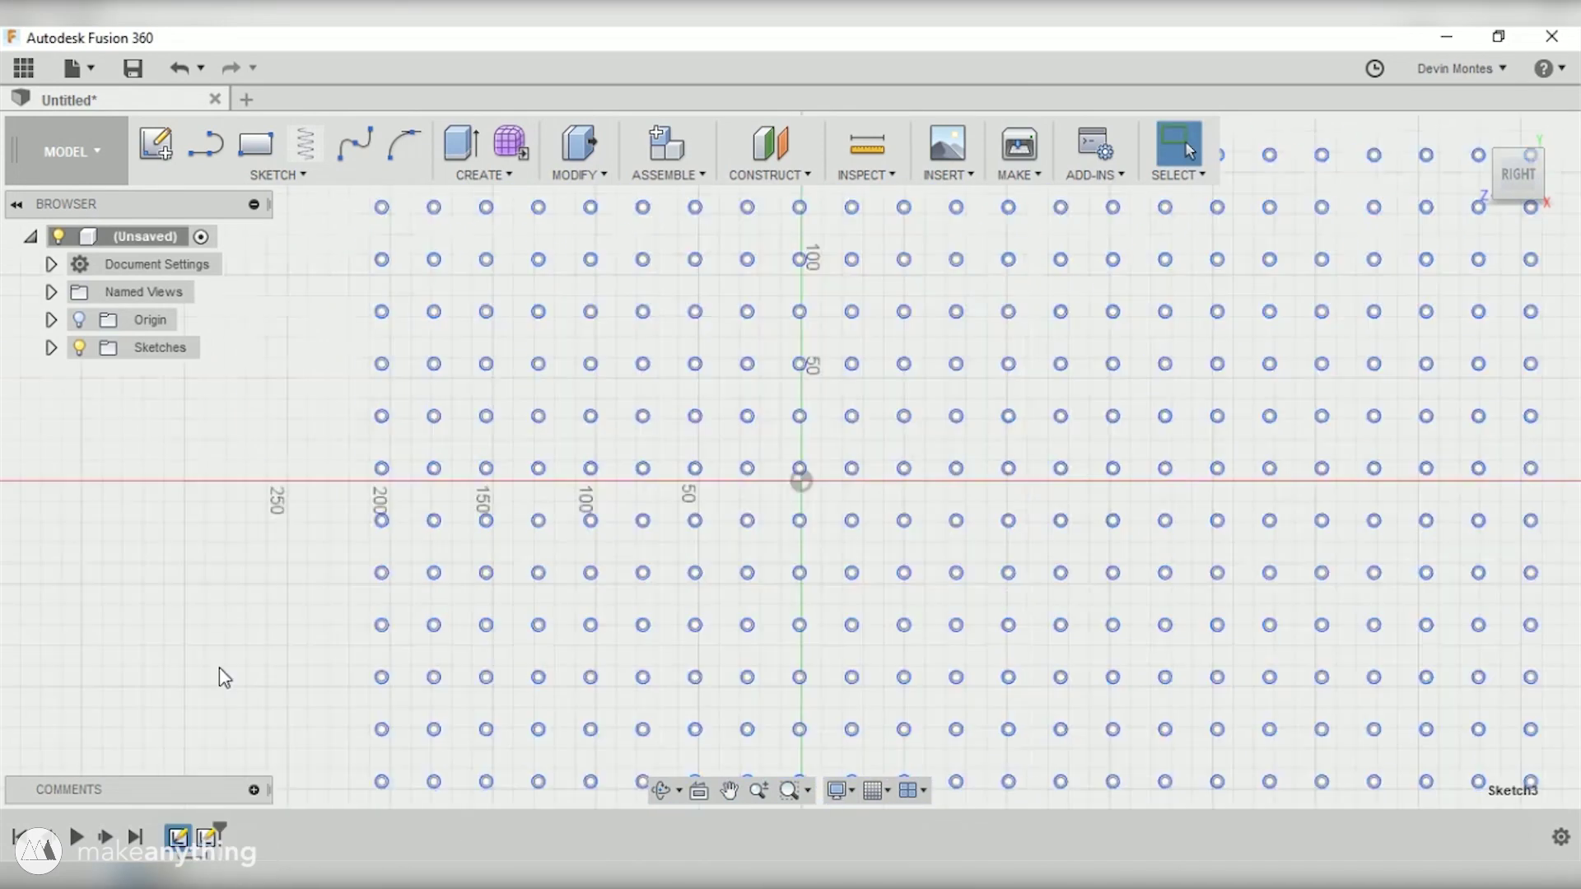
{"action": "double_click", "coordinate": [382, 678]}
{"action": "scroll", "coordinate": [403, 708], "scroll_direction": "up", "scroll_amount": 8}
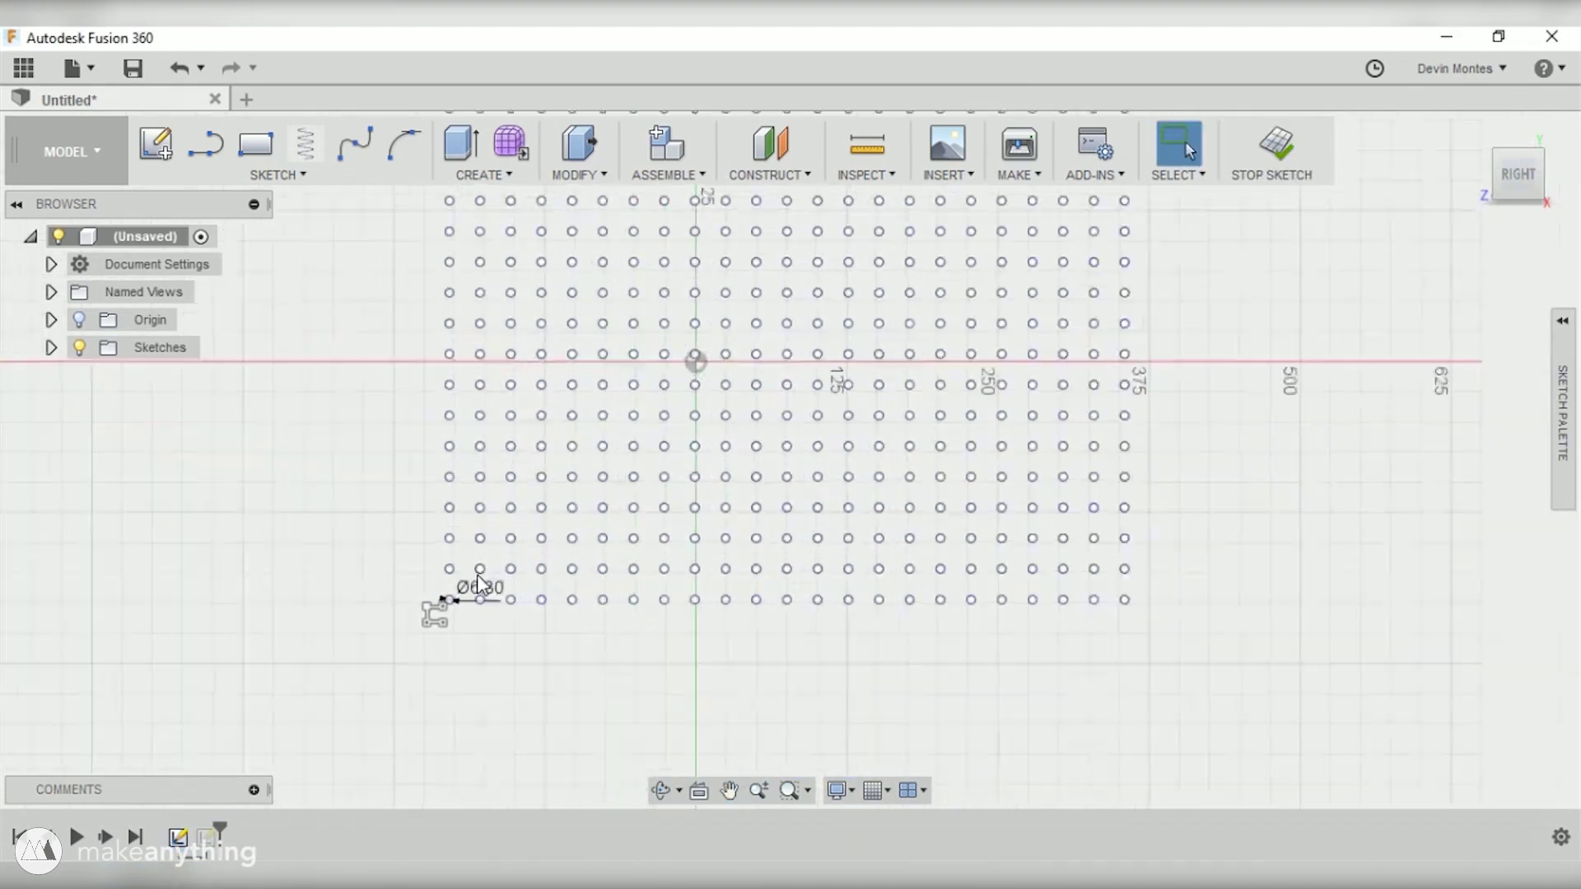
{"action": "scroll", "coordinate": [445, 631], "scroll_direction": "up", "scroll_amount": 3}
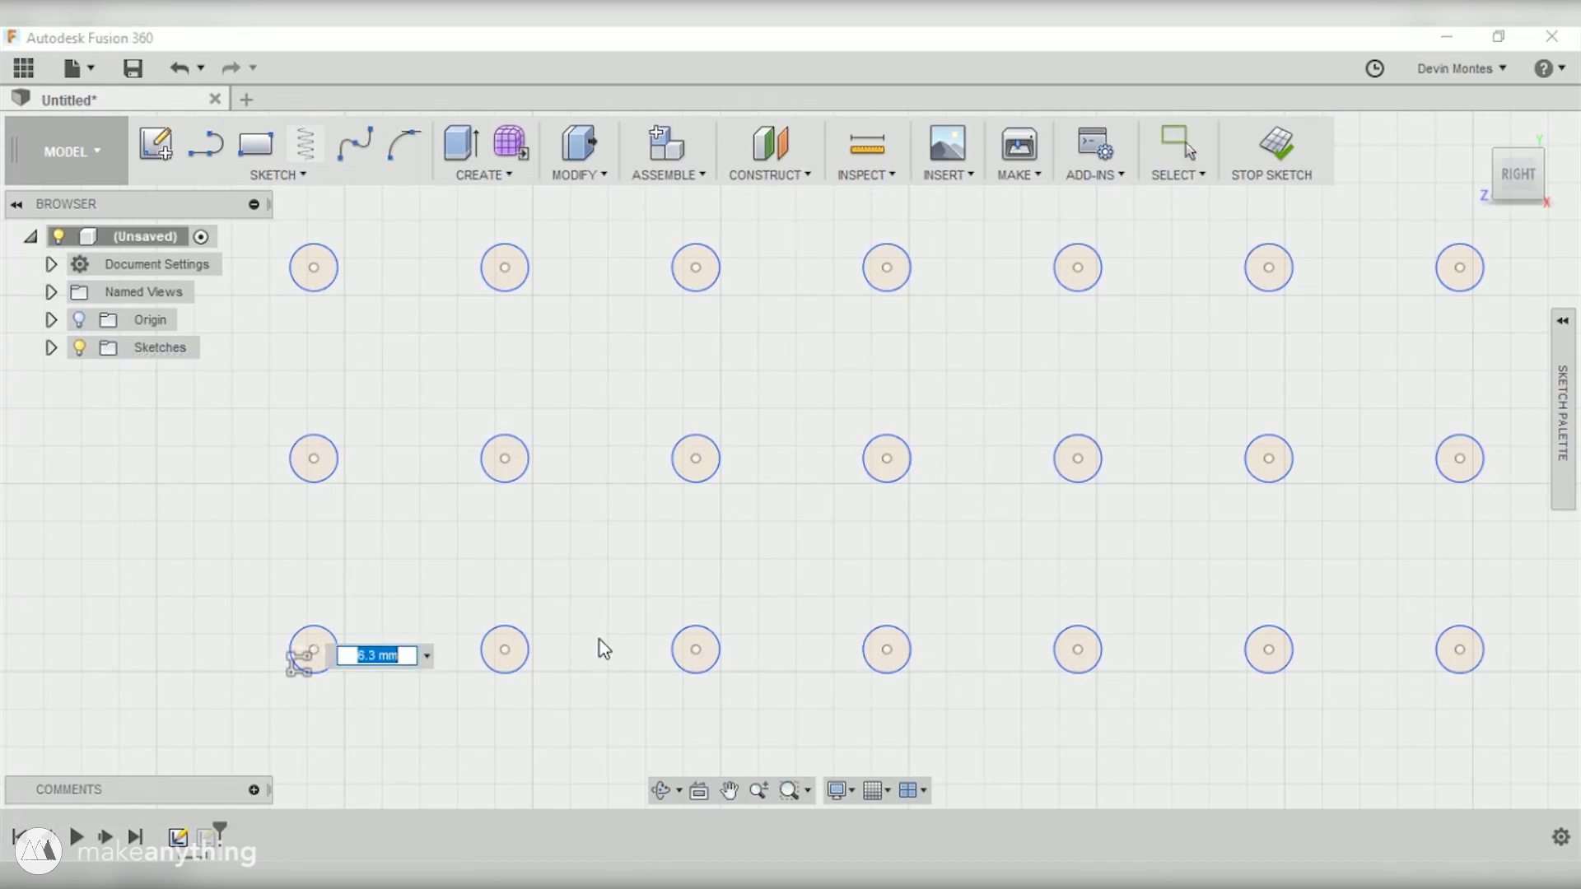
{"action": "left_click", "coordinate": [1272, 148]}
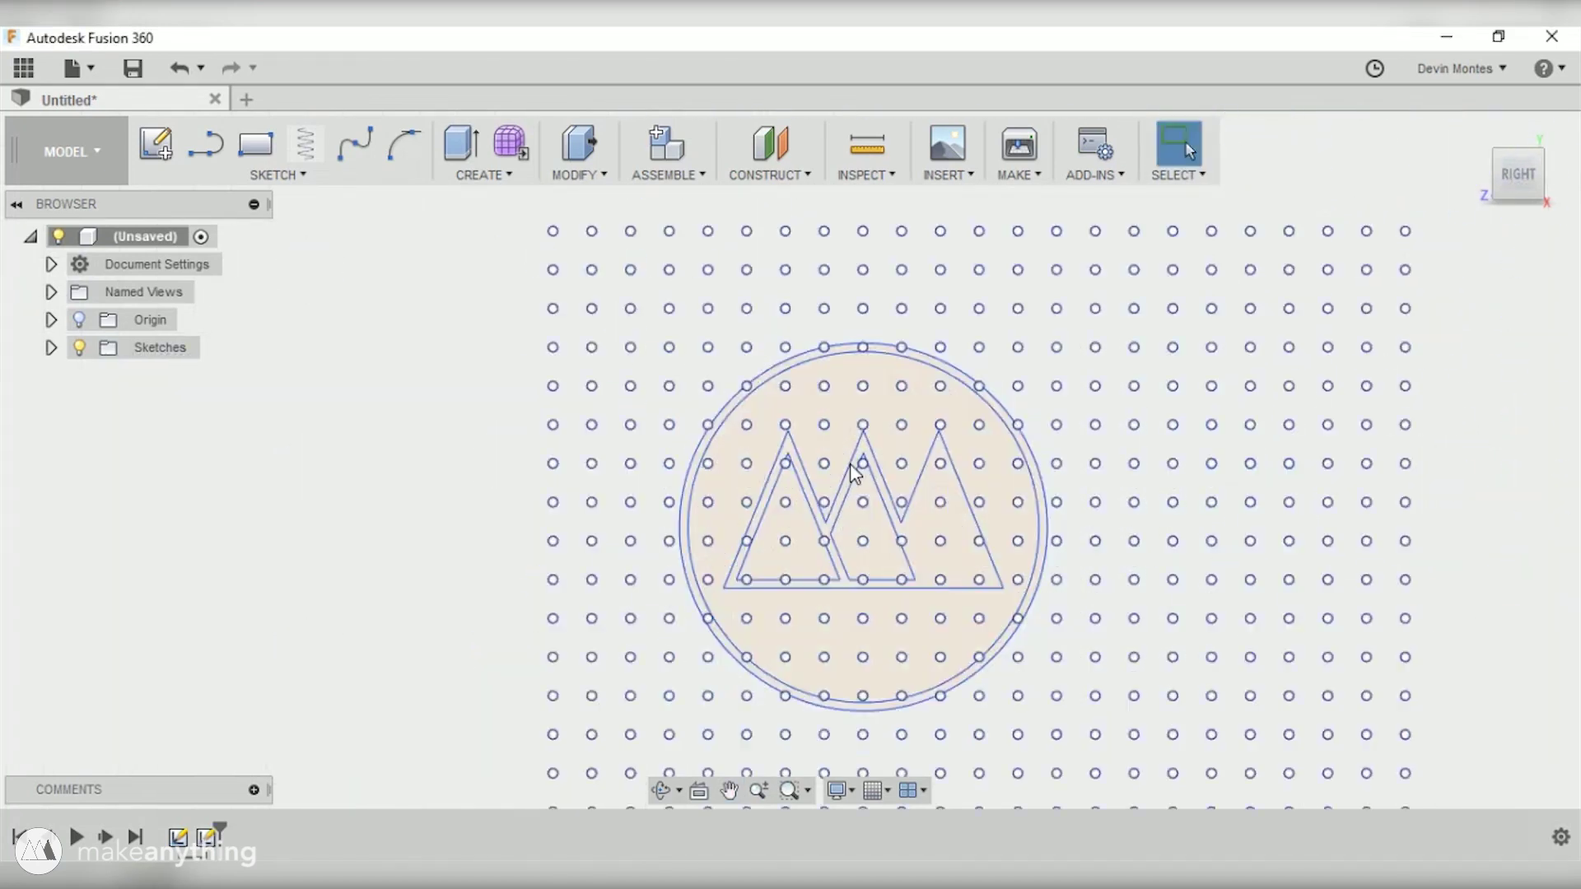
Extrude the mountain and ring profiles 6 mm into a new solid body
{"action": "left_click", "coordinate": [457, 152]}
{"action": "left_click", "coordinate": [1043, 576]}
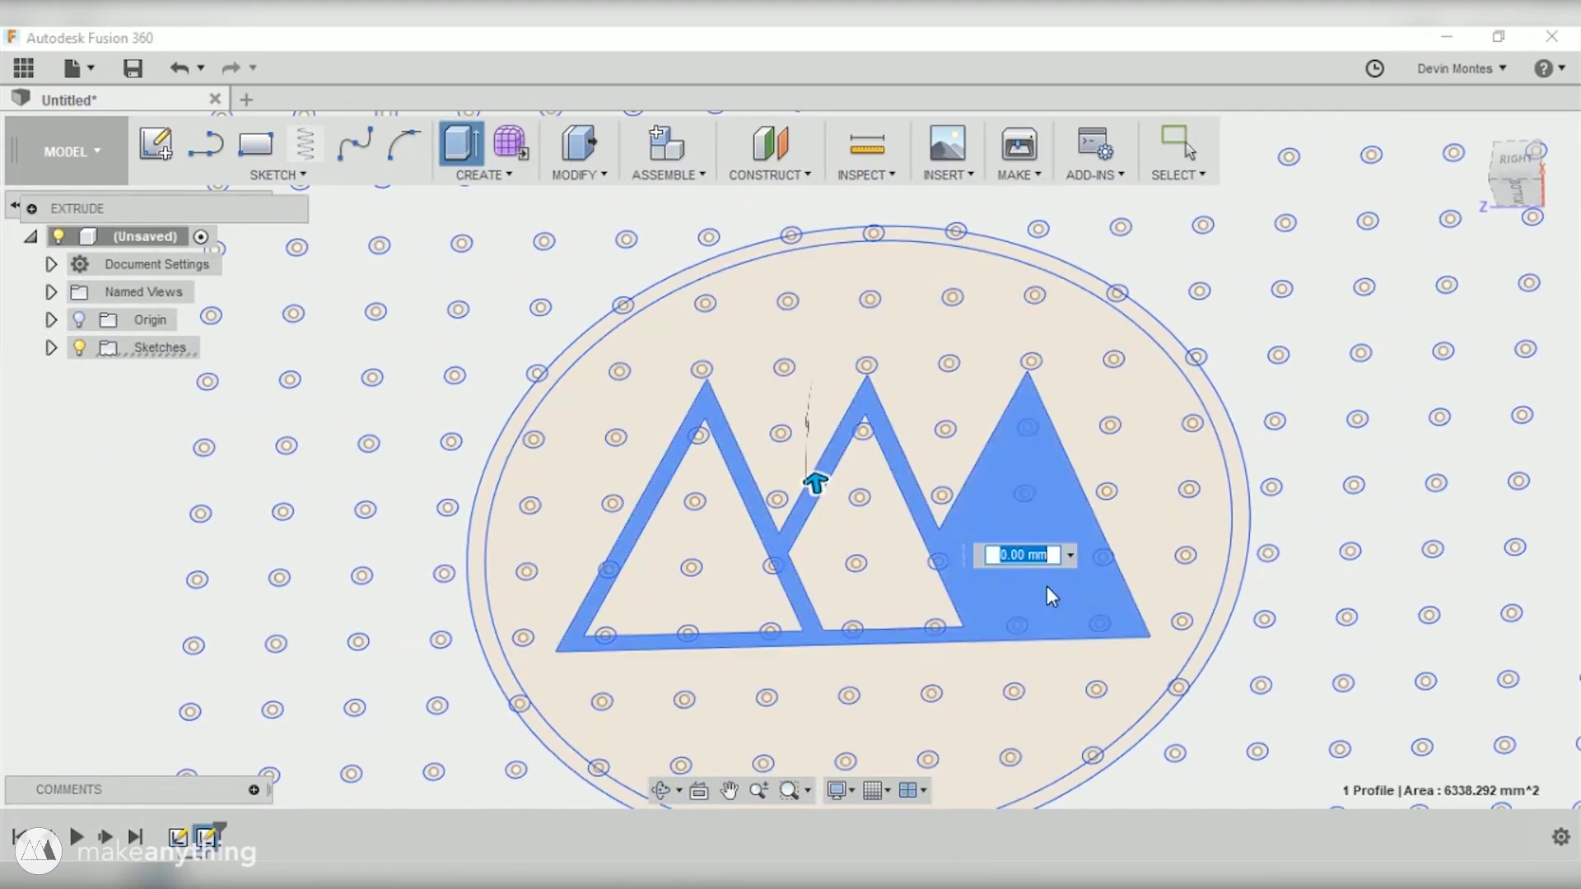
{"action": "left_click", "coordinate": [1087, 557]}
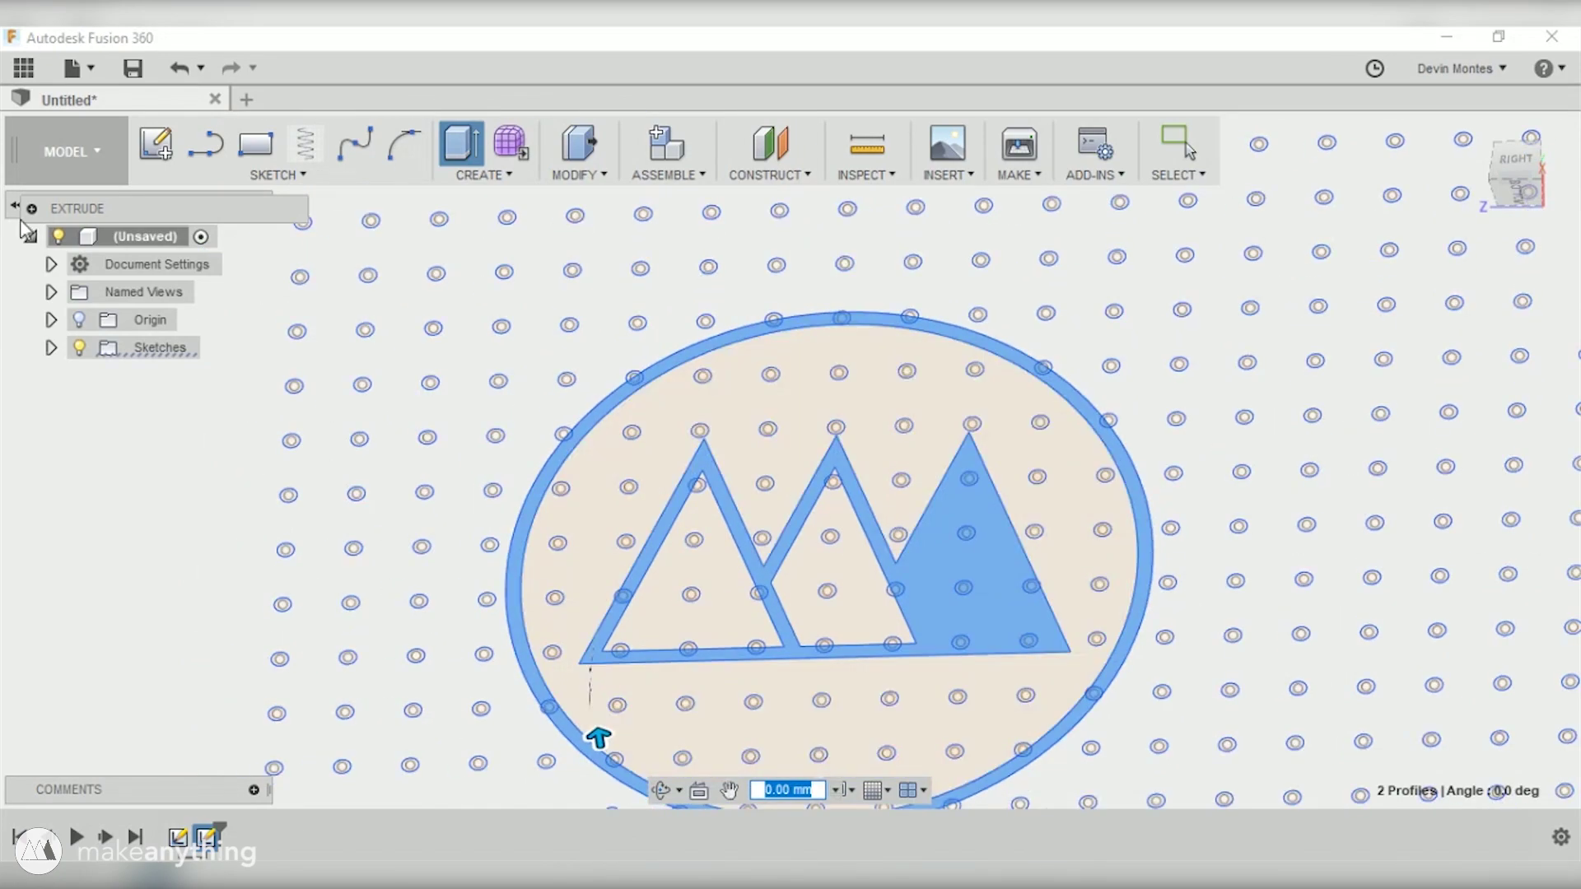
{"action": "left_click_drag", "start_coordinate": [599, 741], "coordinate": [540, 752]}
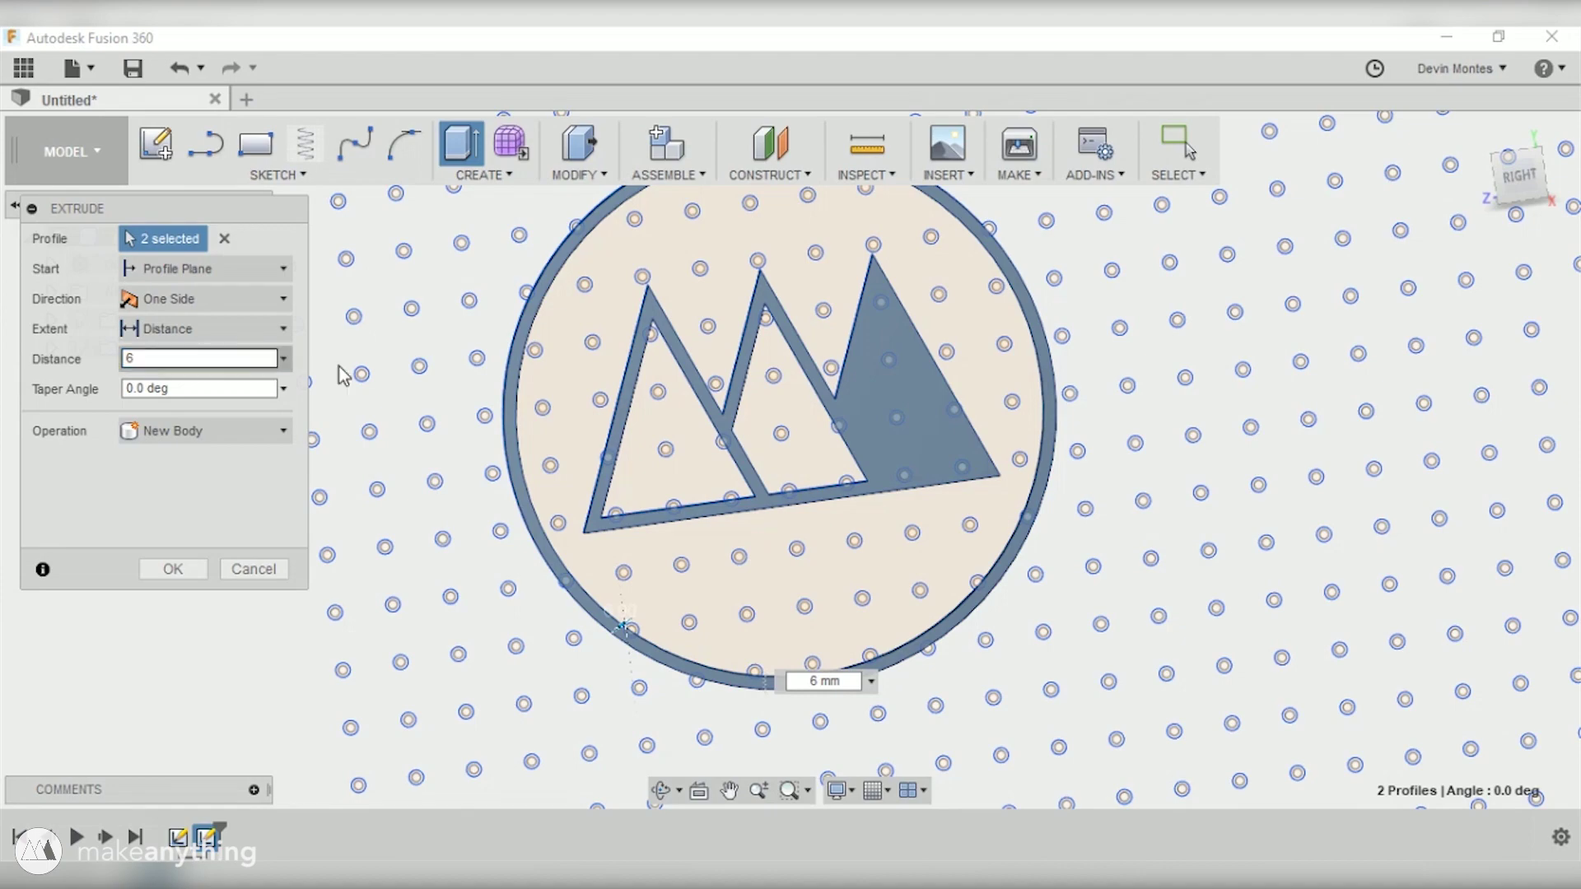
{"action": "middle_click_drag", "start_coordinate": [342, 374], "coordinate": [271, 460], "text": "shift"}
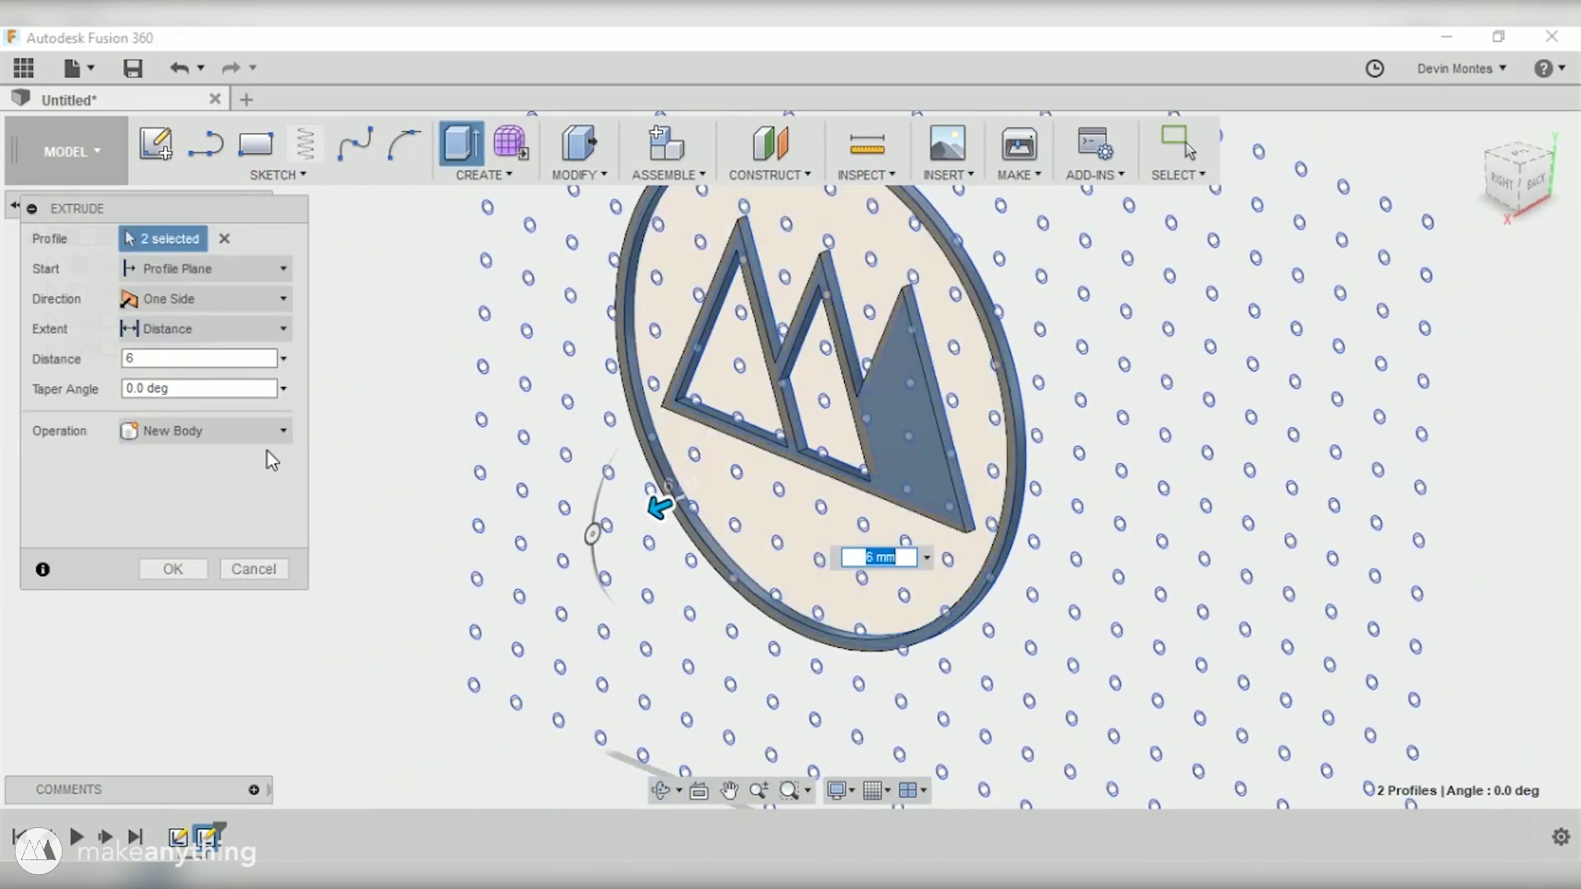
{"action": "left_click", "coordinate": [163, 567]}
{"action": "middle_click_drag", "start_coordinate": [477, 614], "coordinate": [709, 537], "text": "shift"}
{"action": "middle_click_drag", "start_coordinate": [812, 466], "coordinate": [683, 619], "text": "shift"}
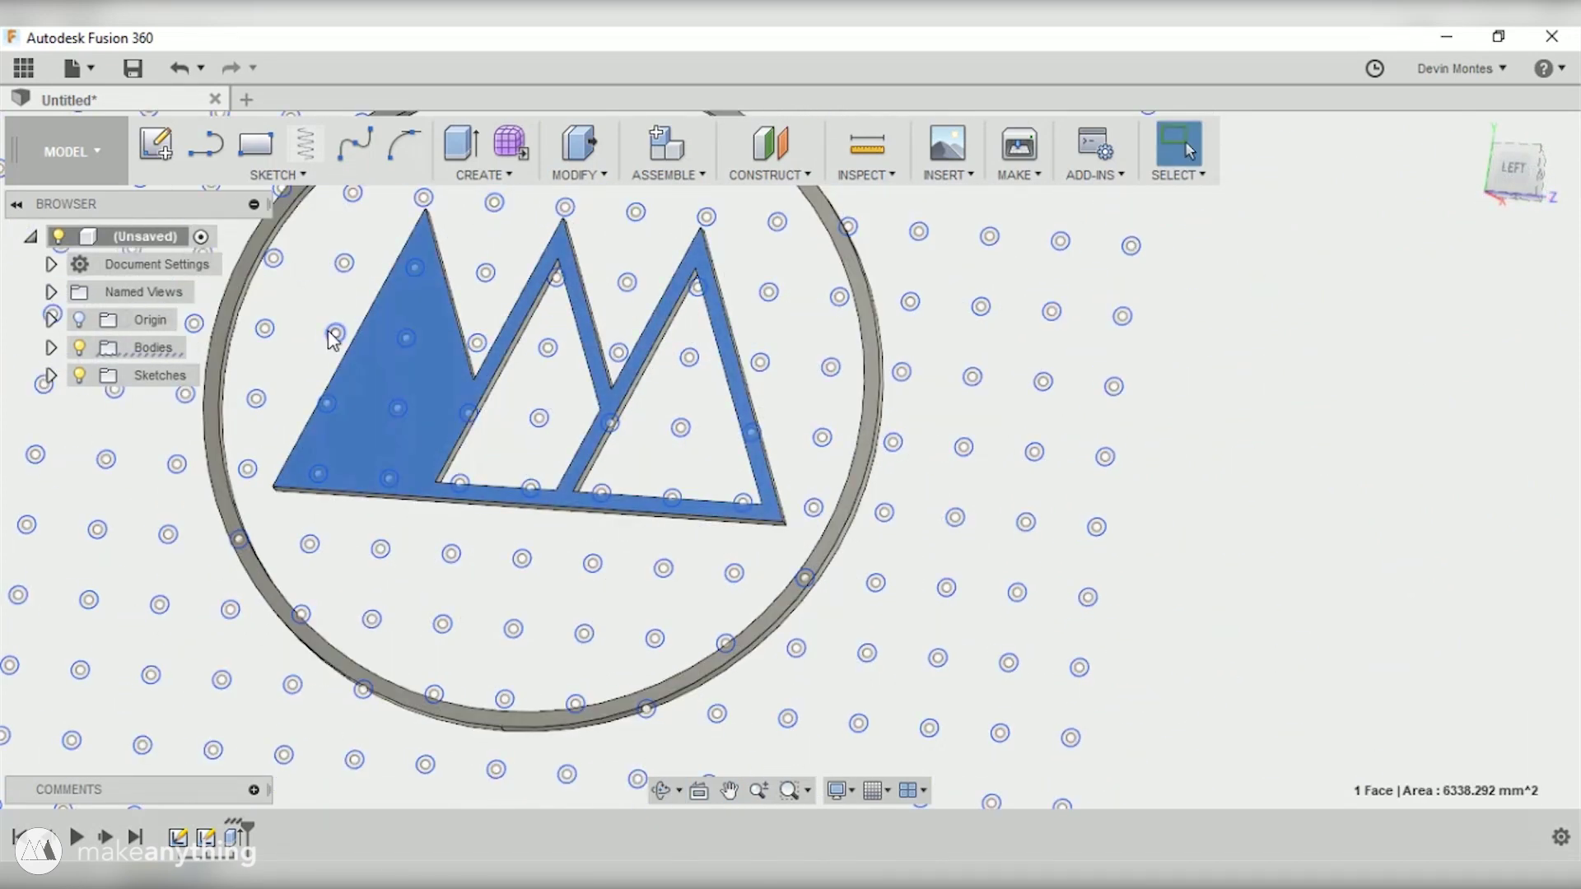
{"action": "left_click", "coordinate": [282, 397]}
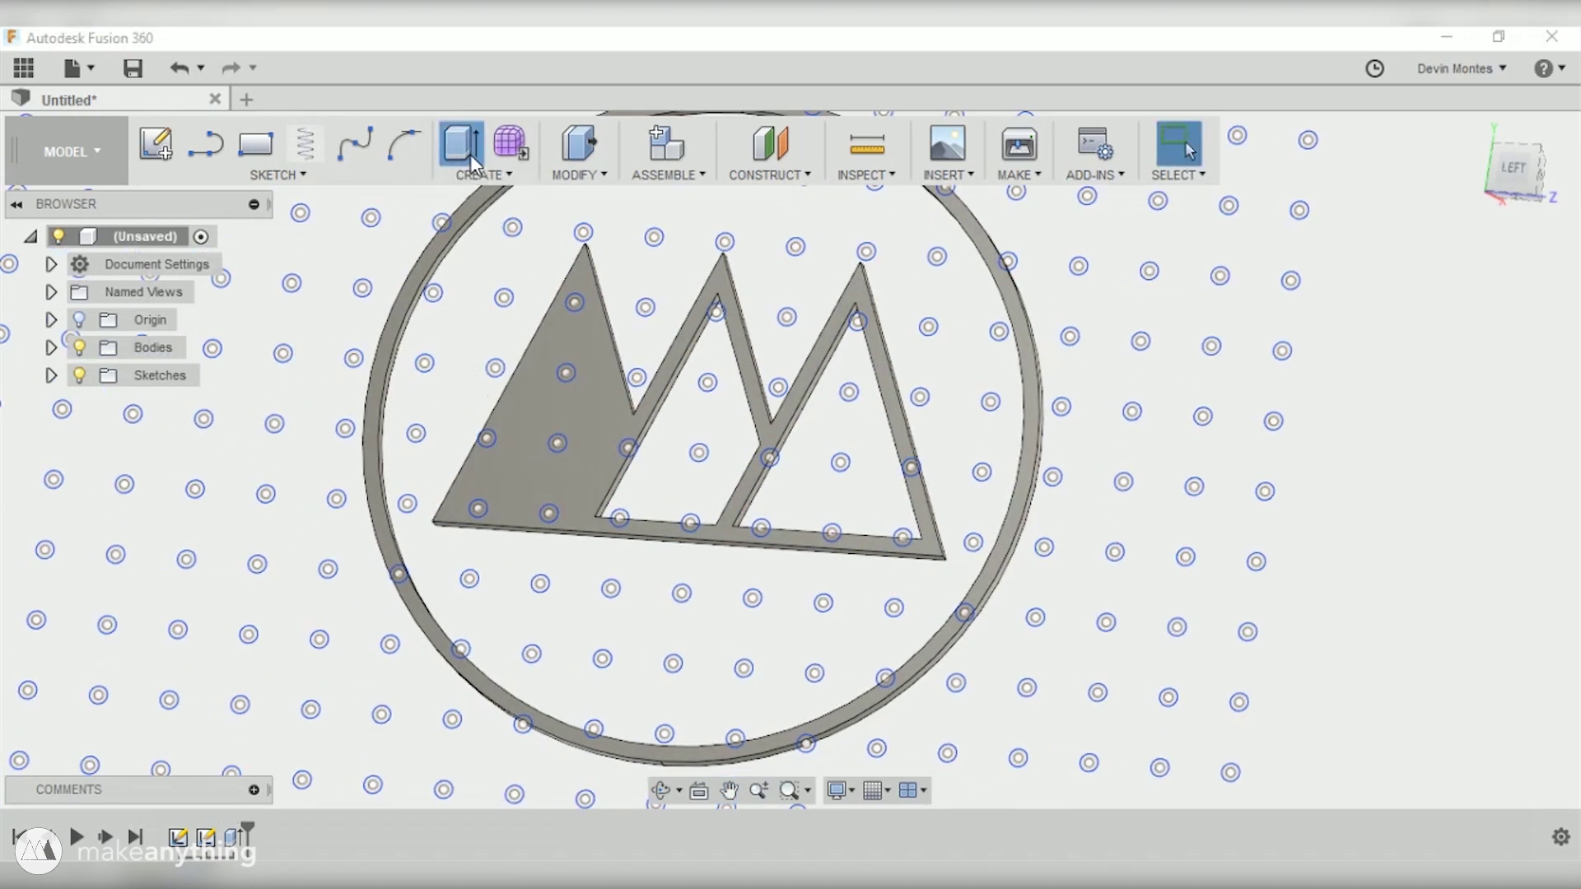
{"action": "left_click", "coordinate": [463, 146]}
{"action": "scroll", "coordinate": [607, 357], "scroll_direction": "up", "scroll_amount": 10}
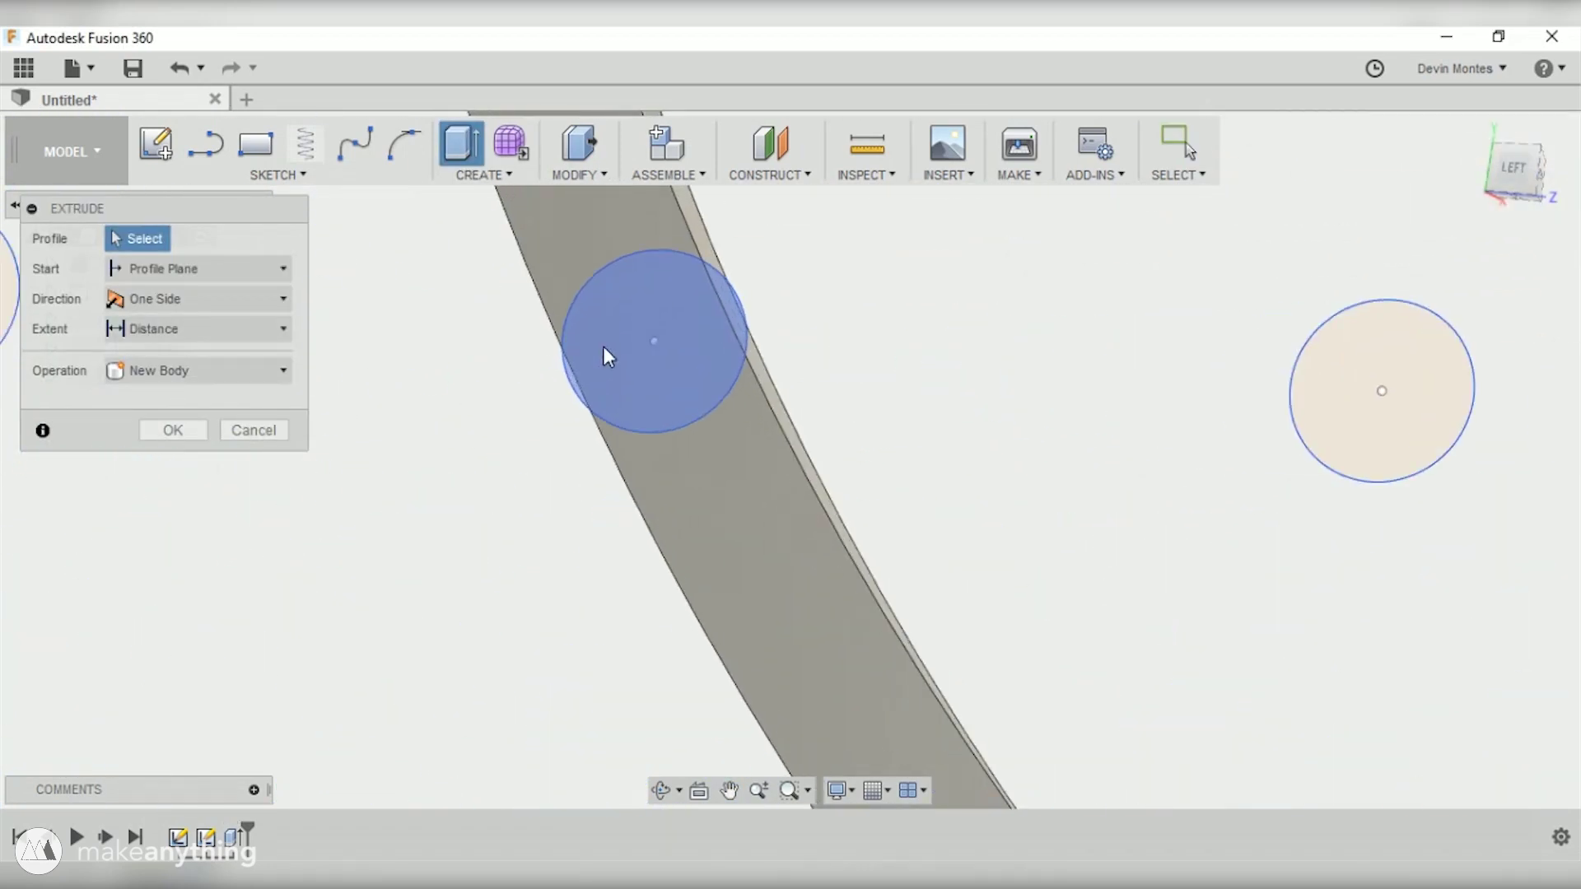
{"action": "scroll", "coordinate": [602, 374], "scroll_direction": "up", "scroll_amount": 3}
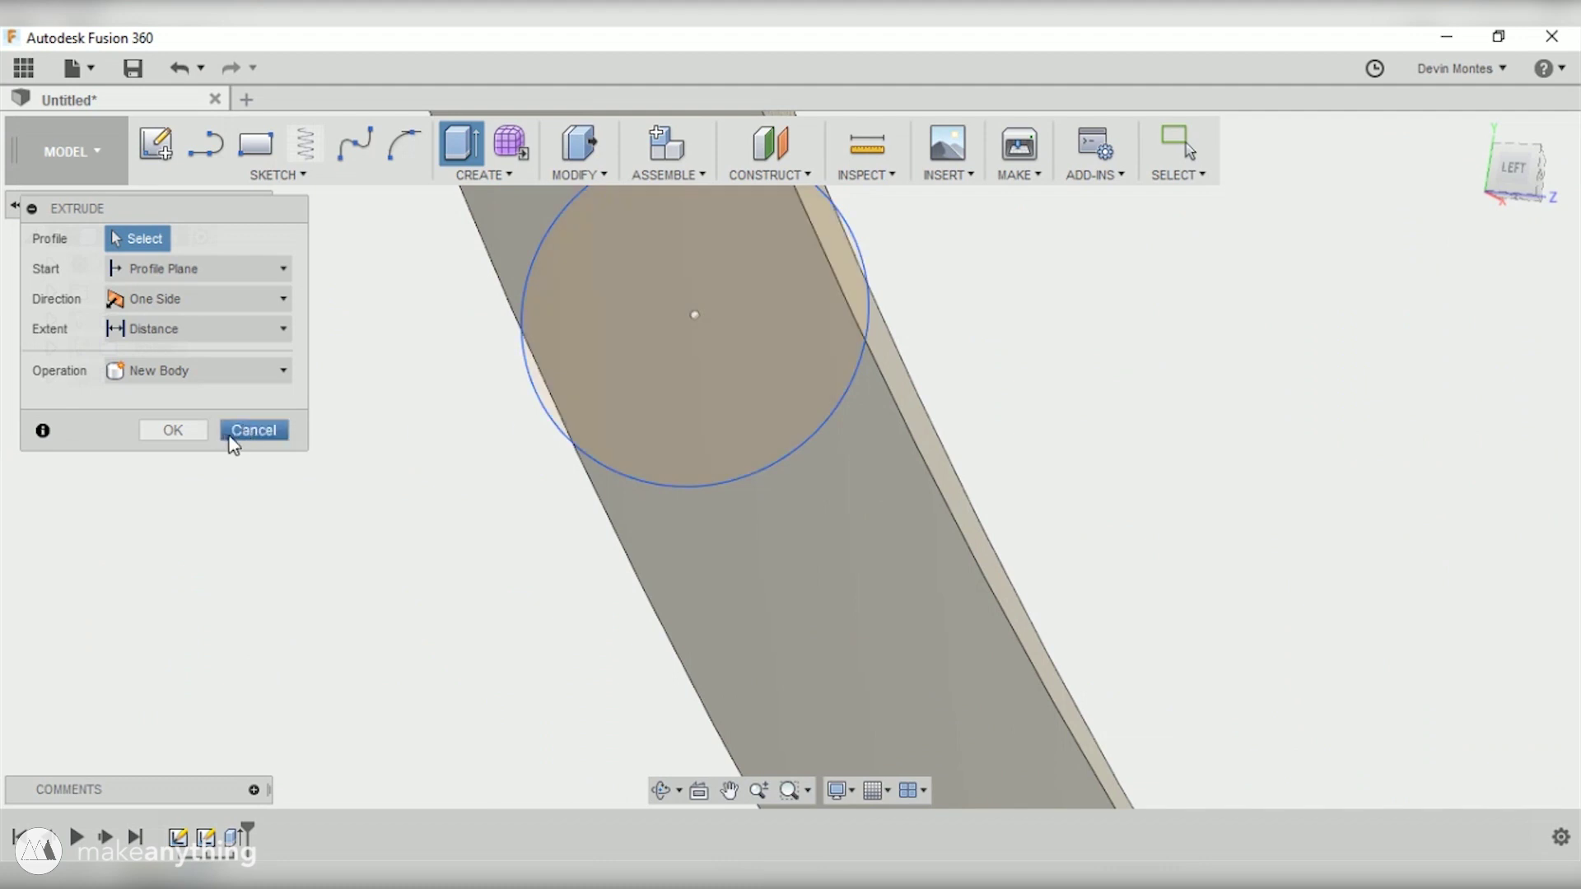
{"action": "left_click", "coordinate": [254, 430]}
{"action": "left_click", "coordinate": [631, 474]}
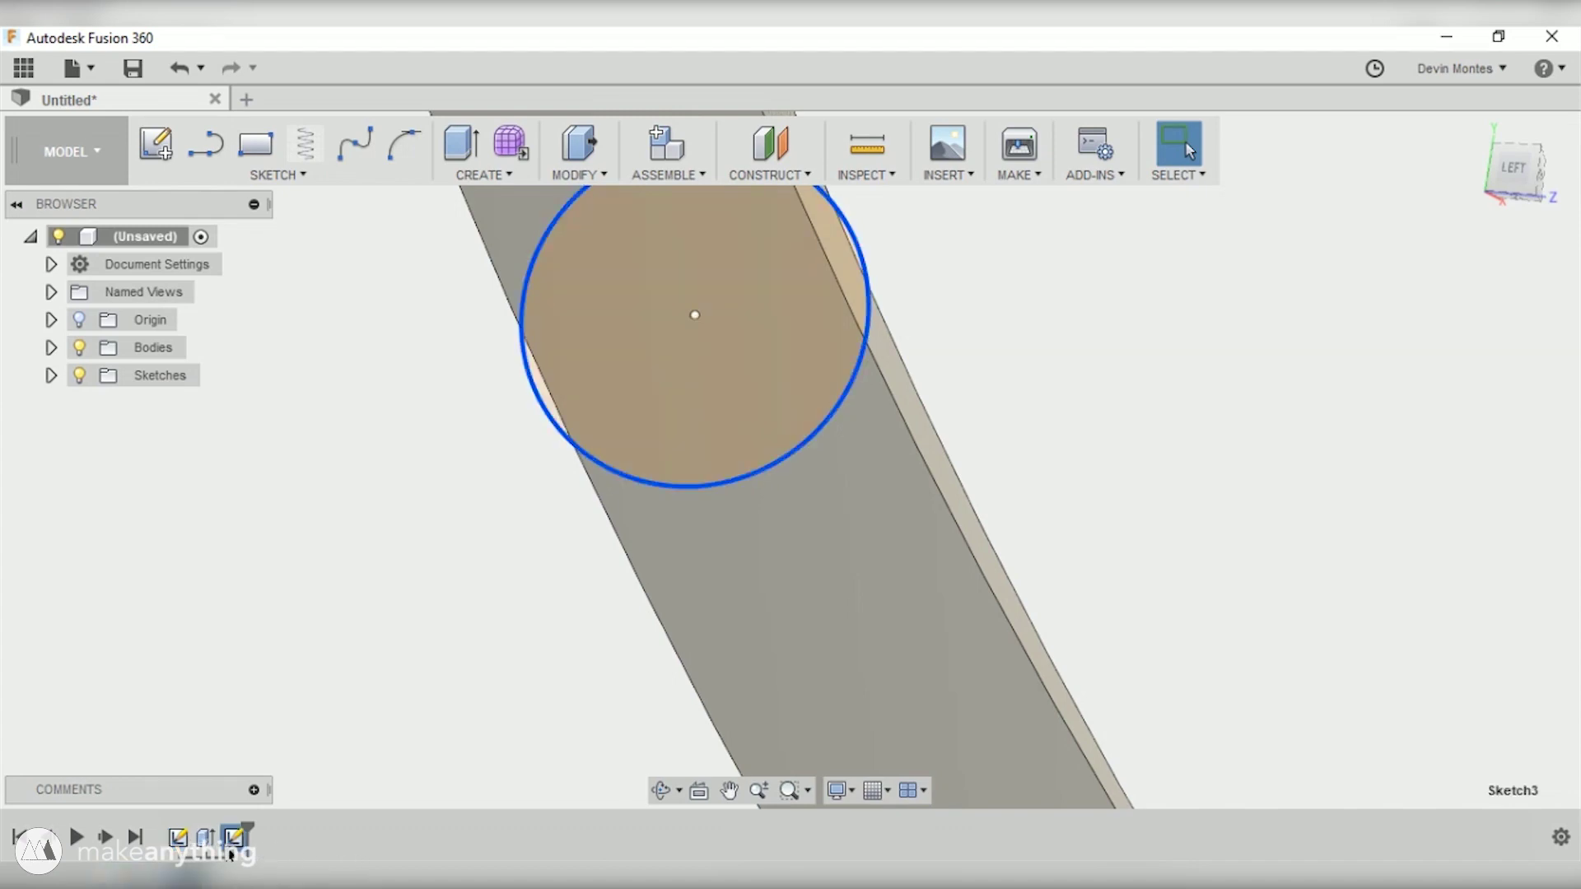
{"action": "right_click", "coordinate": [232, 849]}
Project the mountain logo body's outline into the circle grid sketch, then close the sketch
{"action": "left_click", "coordinate": [282, 669]}
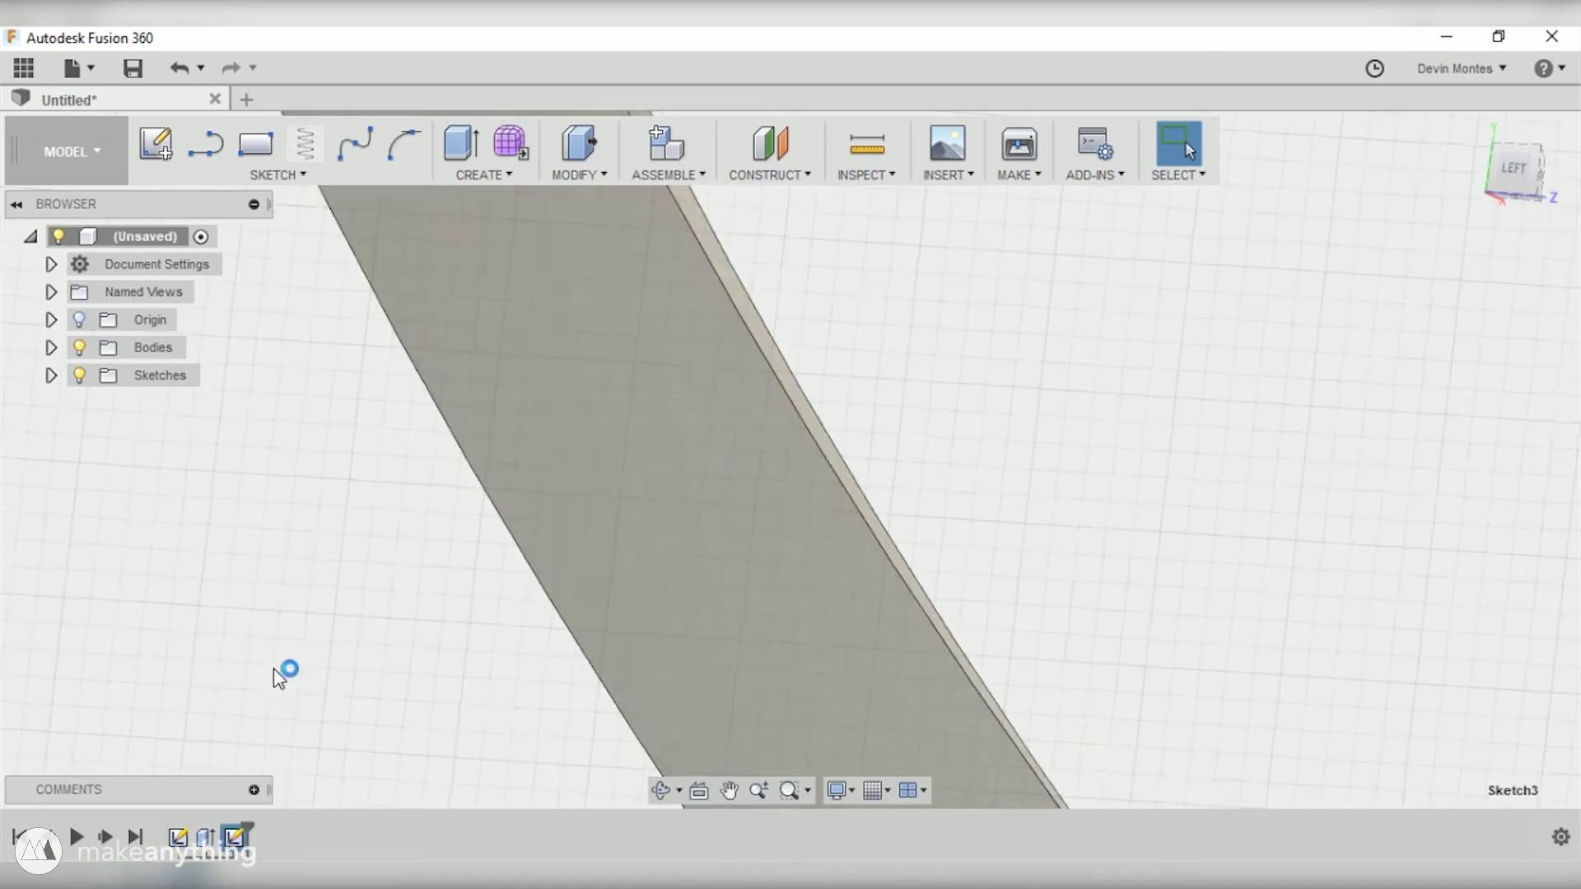
{"action": "scroll", "coordinate": [748, 552], "scroll_direction": "down", "scroll_amount": 10}
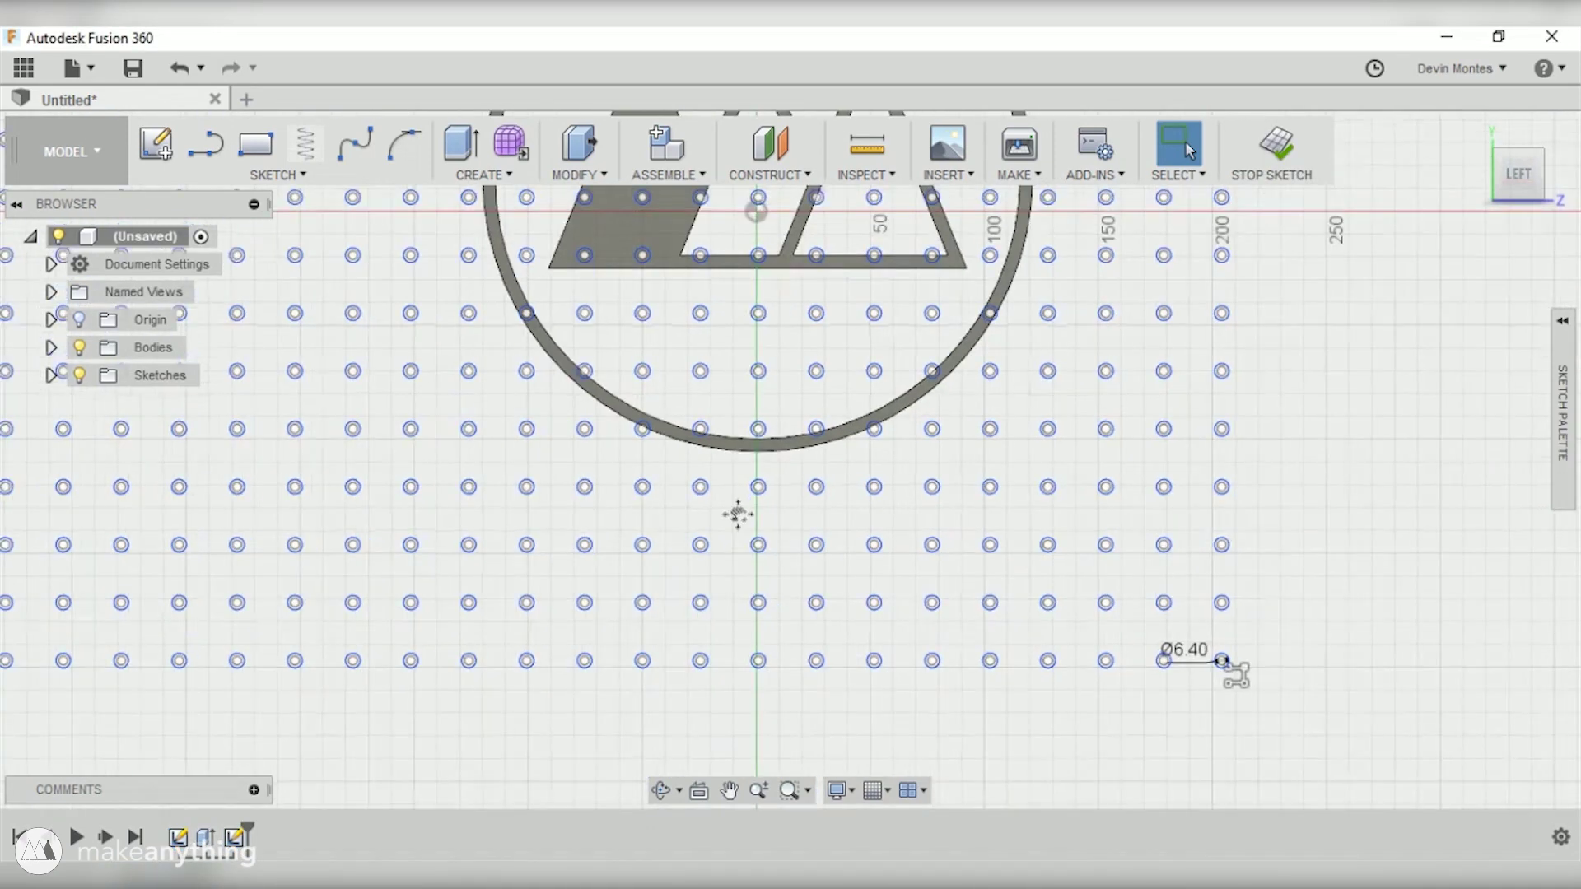
{"action": "scroll", "coordinate": [708, 695], "scroll_direction": "up", "scroll_amount": 5}
{"action": "left_click", "coordinate": [709, 697]}
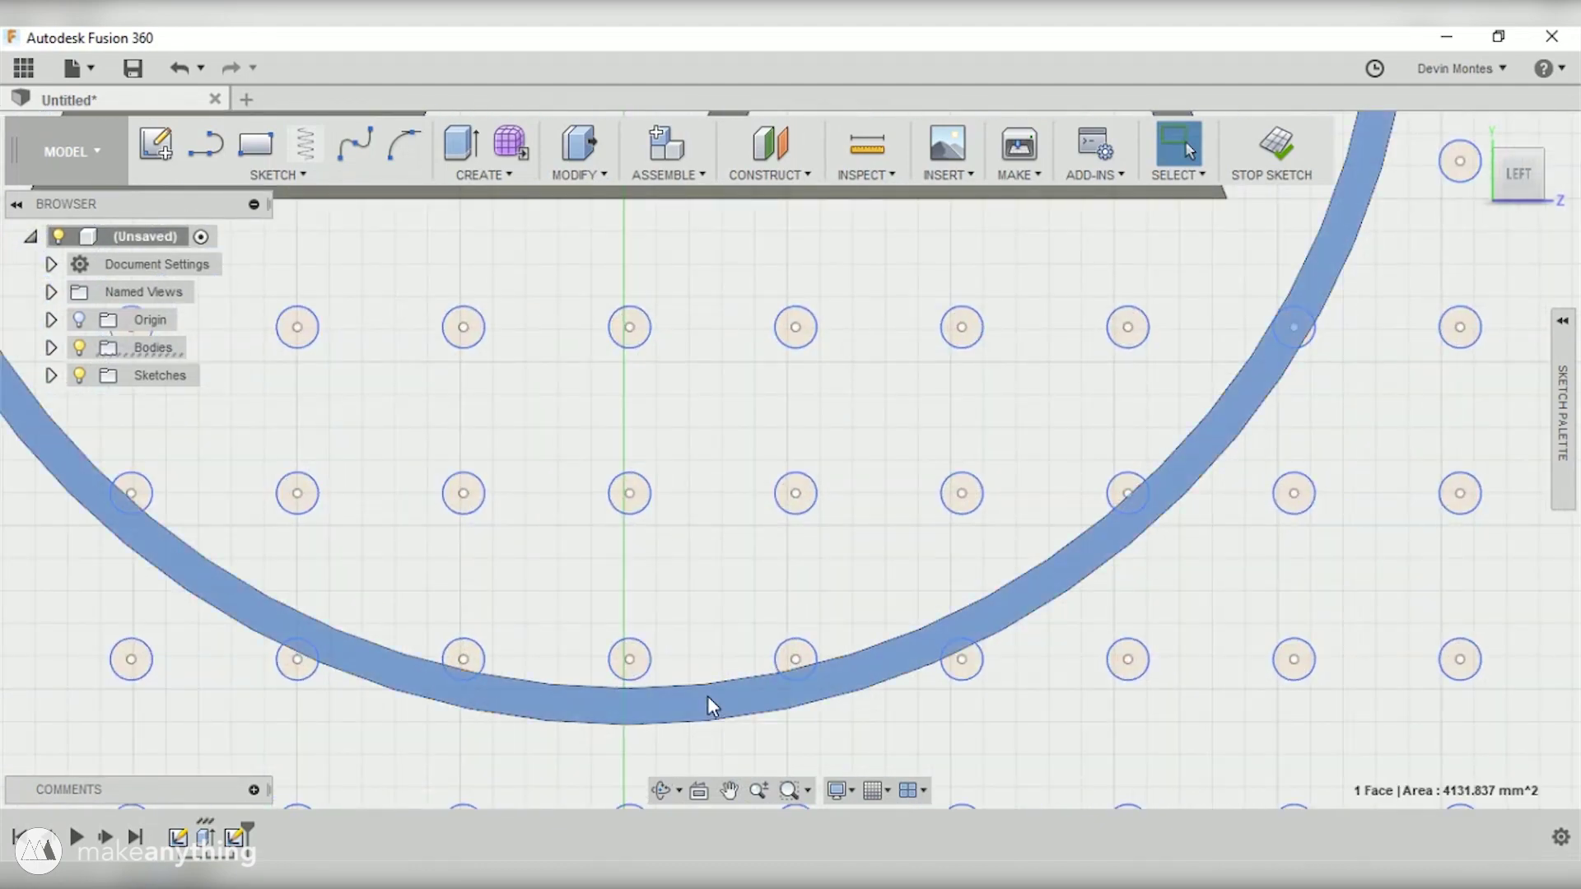
{"action": "key", "text": "p"}
{"action": "scroll", "coordinate": [734, 655], "scroll_direction": "down", "scroll_amount": 3}
{"action": "scroll", "coordinate": [594, 521], "scroll_direction": "up", "scroll_amount": 2}
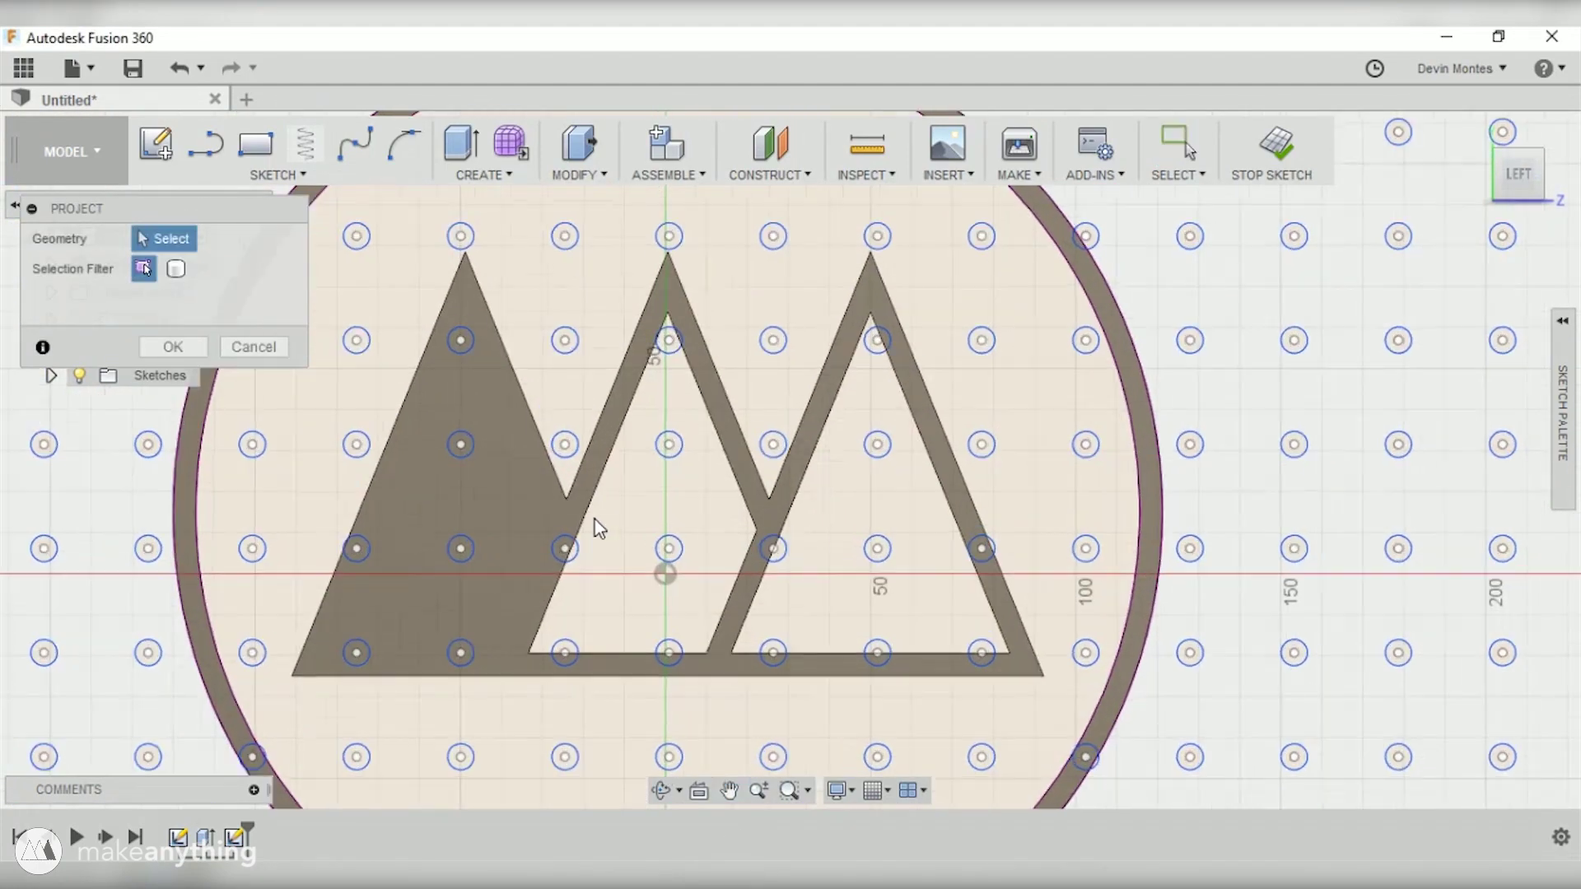
{"action": "left_click", "coordinate": [482, 463]}
{"action": "left_click", "coordinate": [173, 347]}
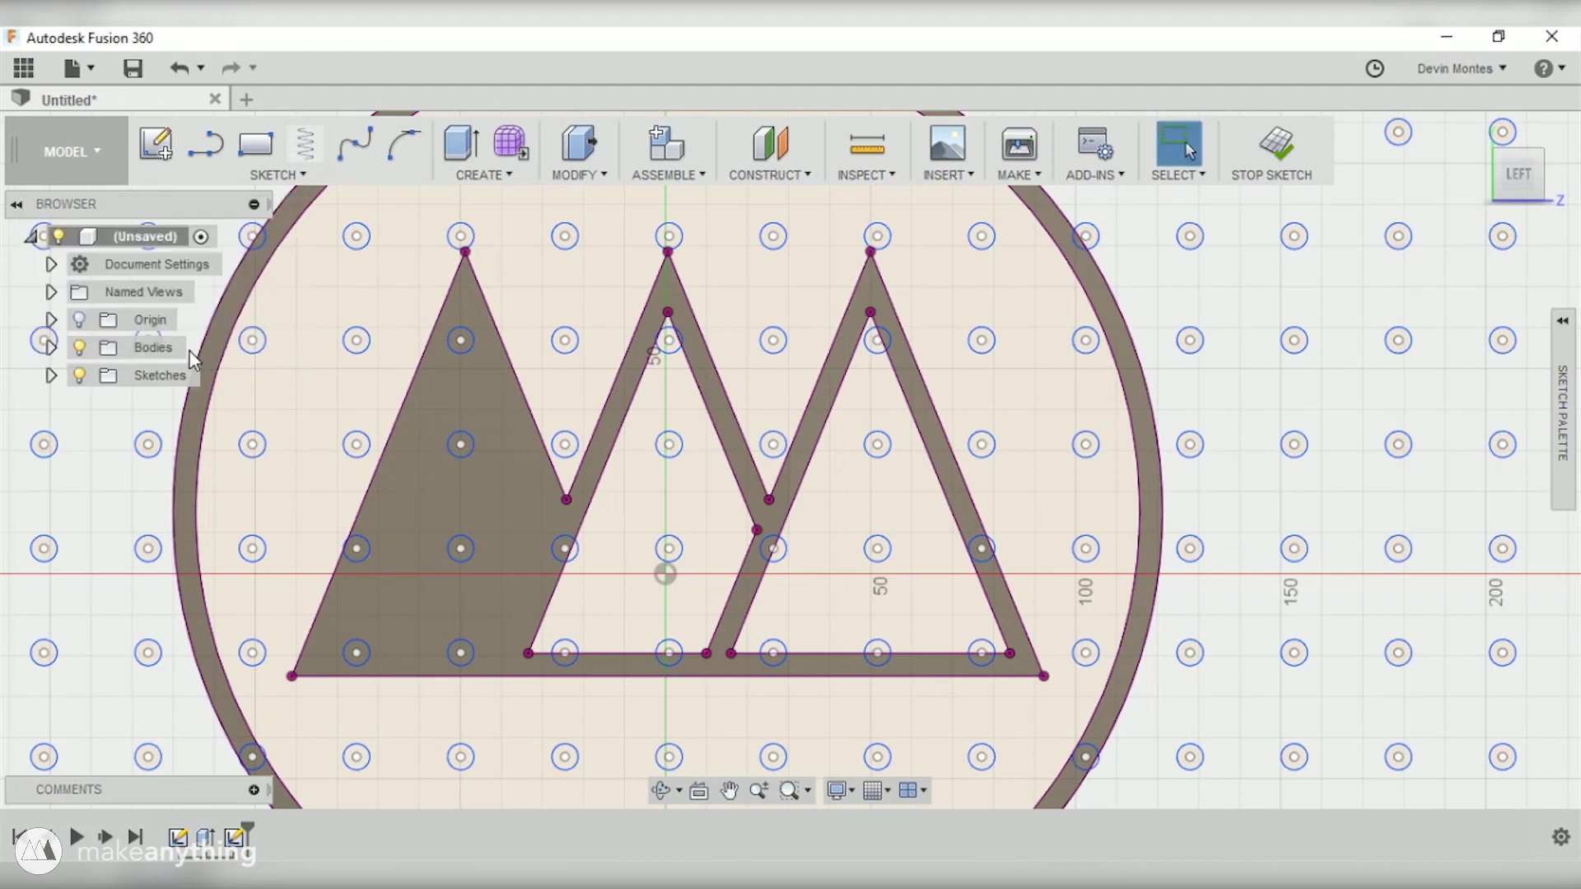
{"action": "left_click", "coordinate": [1239, 159]}
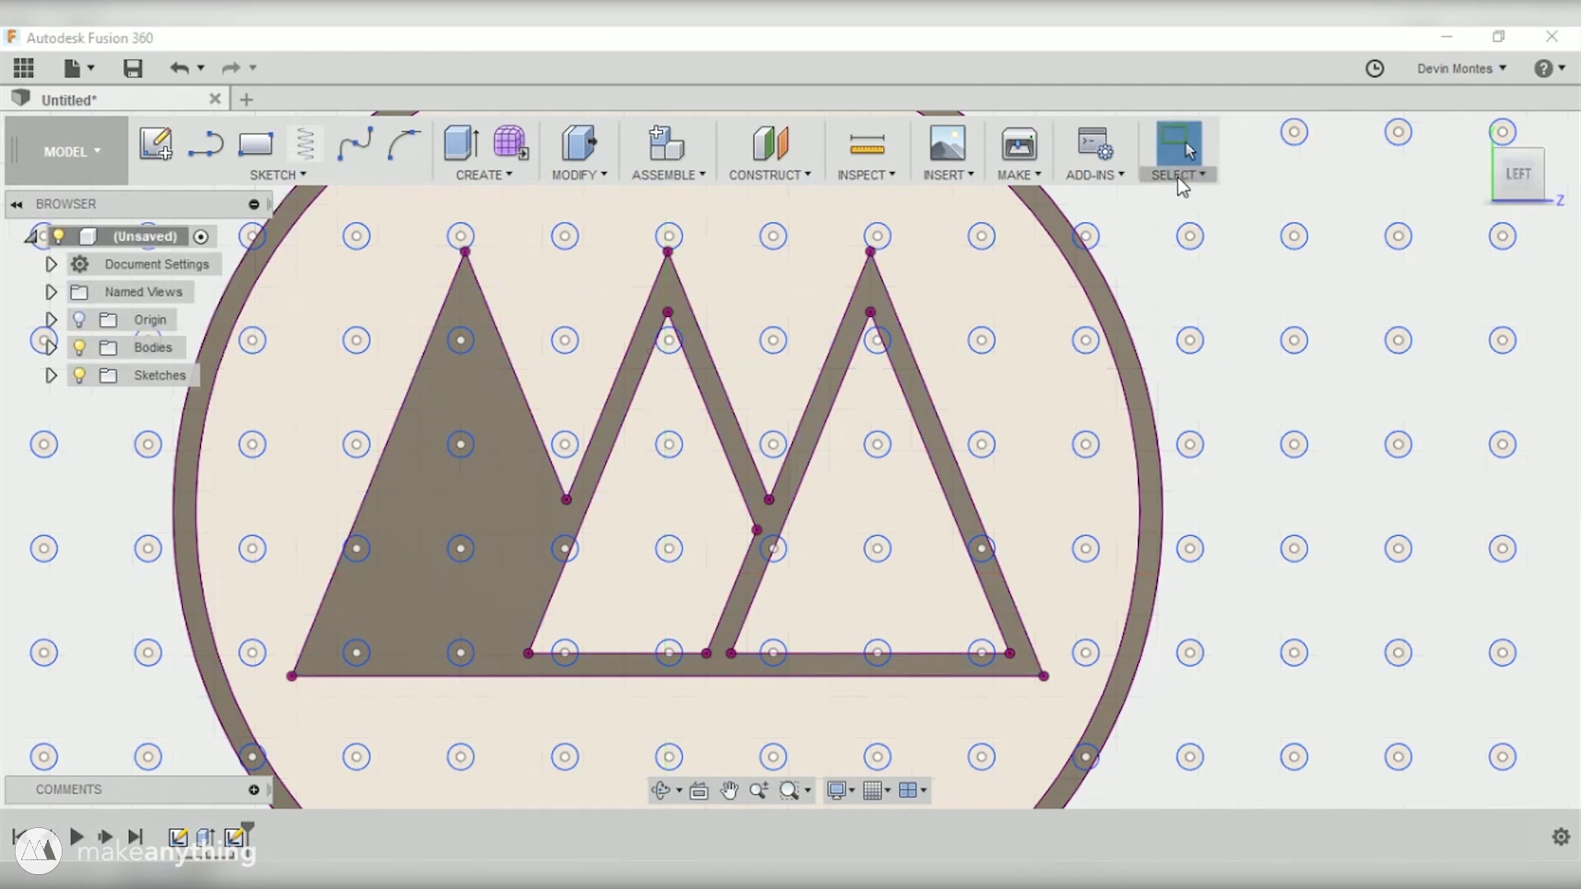
{"action": "middle_click_drag", "start_coordinate": [375, 360], "coordinate": [388, 547]}
Start an extrusion and select peg circles and a region on the ring band
{"action": "scroll", "coordinate": [708, 445], "scroll_direction": "up", "scroll_amount": 5}
{"action": "scroll", "coordinate": [650, 454], "scroll_direction": "up", "scroll_amount": 3}
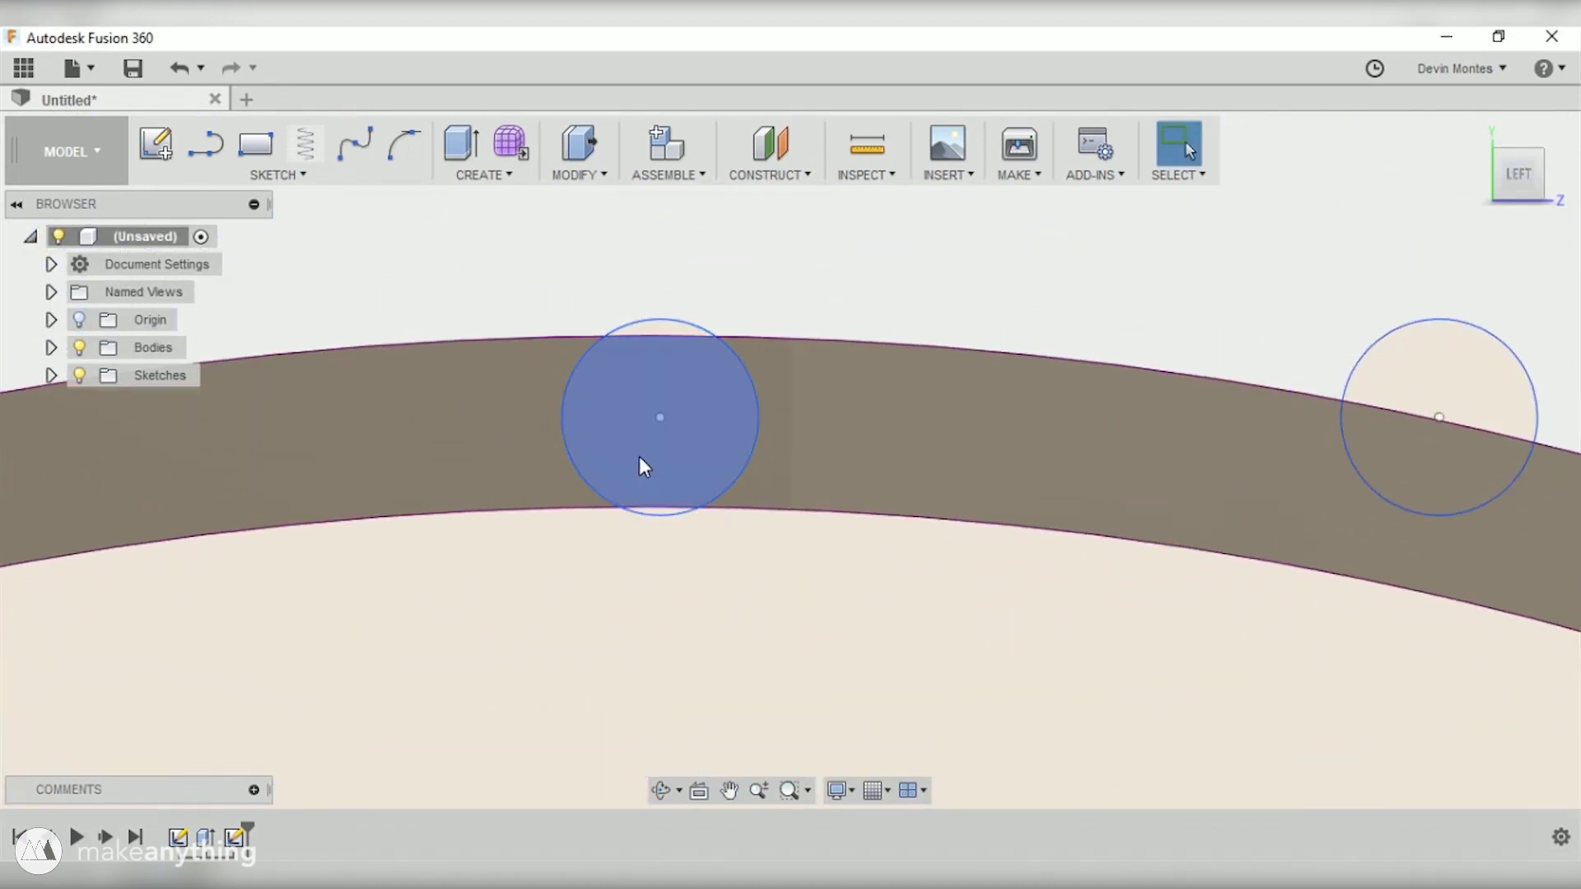
{"action": "left_click", "coordinate": [462, 157]}
{"action": "left_click", "coordinate": [641, 456]}
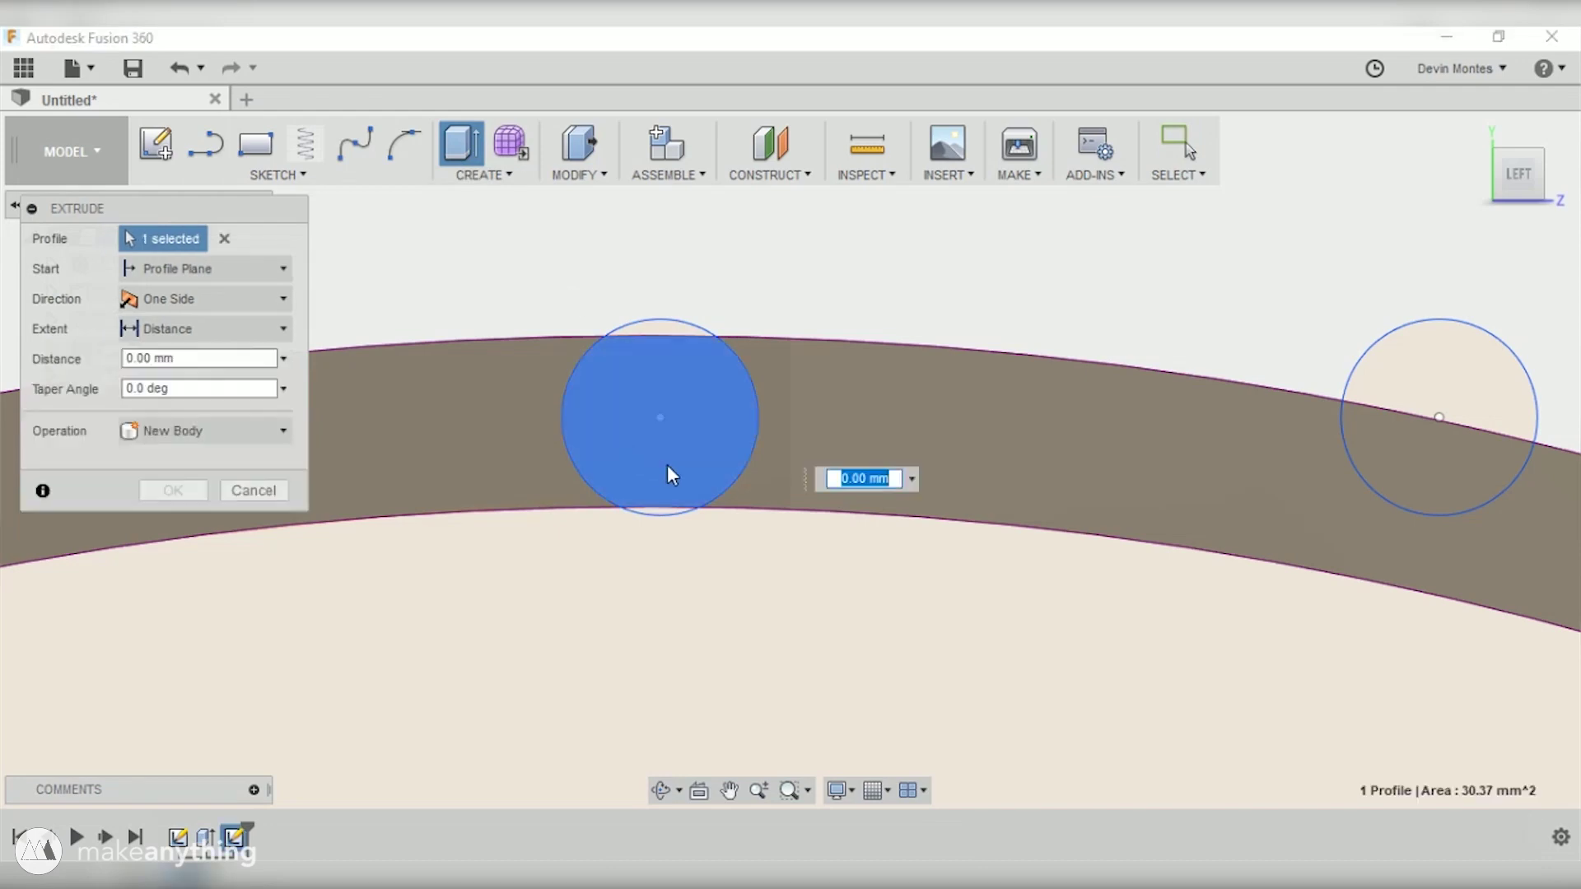
{"action": "scroll", "coordinate": [671, 472], "scroll_direction": "down", "scroll_amount": 6}
{"action": "middle_click_drag", "start_coordinate": [770, 593], "coordinate": [766, 271]}
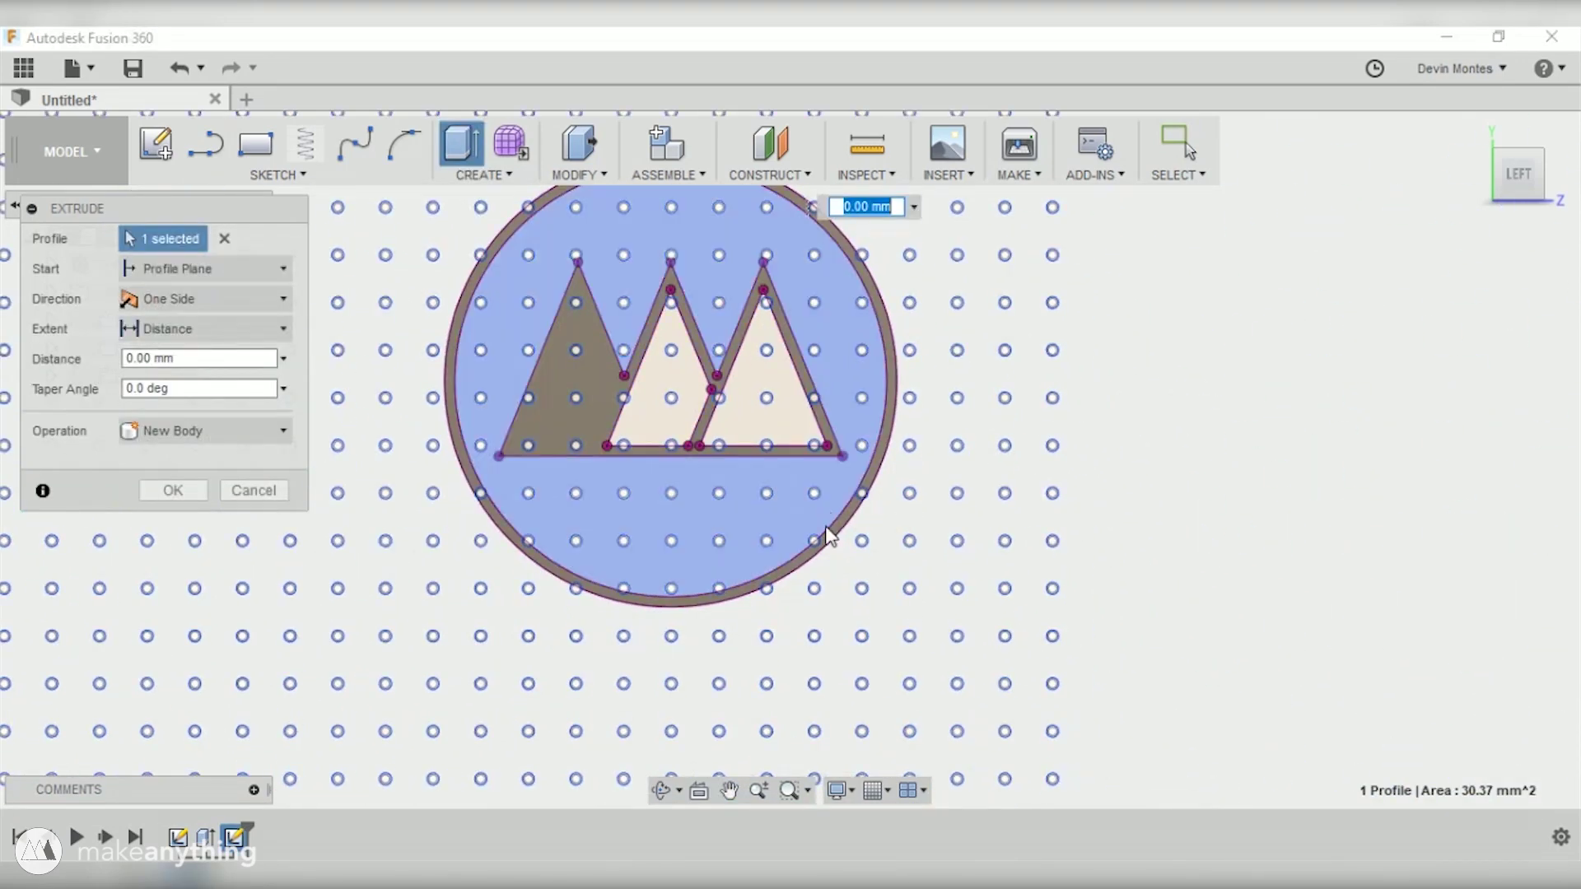
{"action": "scroll", "coordinate": [853, 527], "scroll_direction": "up", "scroll_amount": 8}
{"action": "left_click", "coordinate": [808, 415]}
{"action": "scroll", "coordinate": [807, 415], "scroll_direction": "down", "scroll_amount": 6}
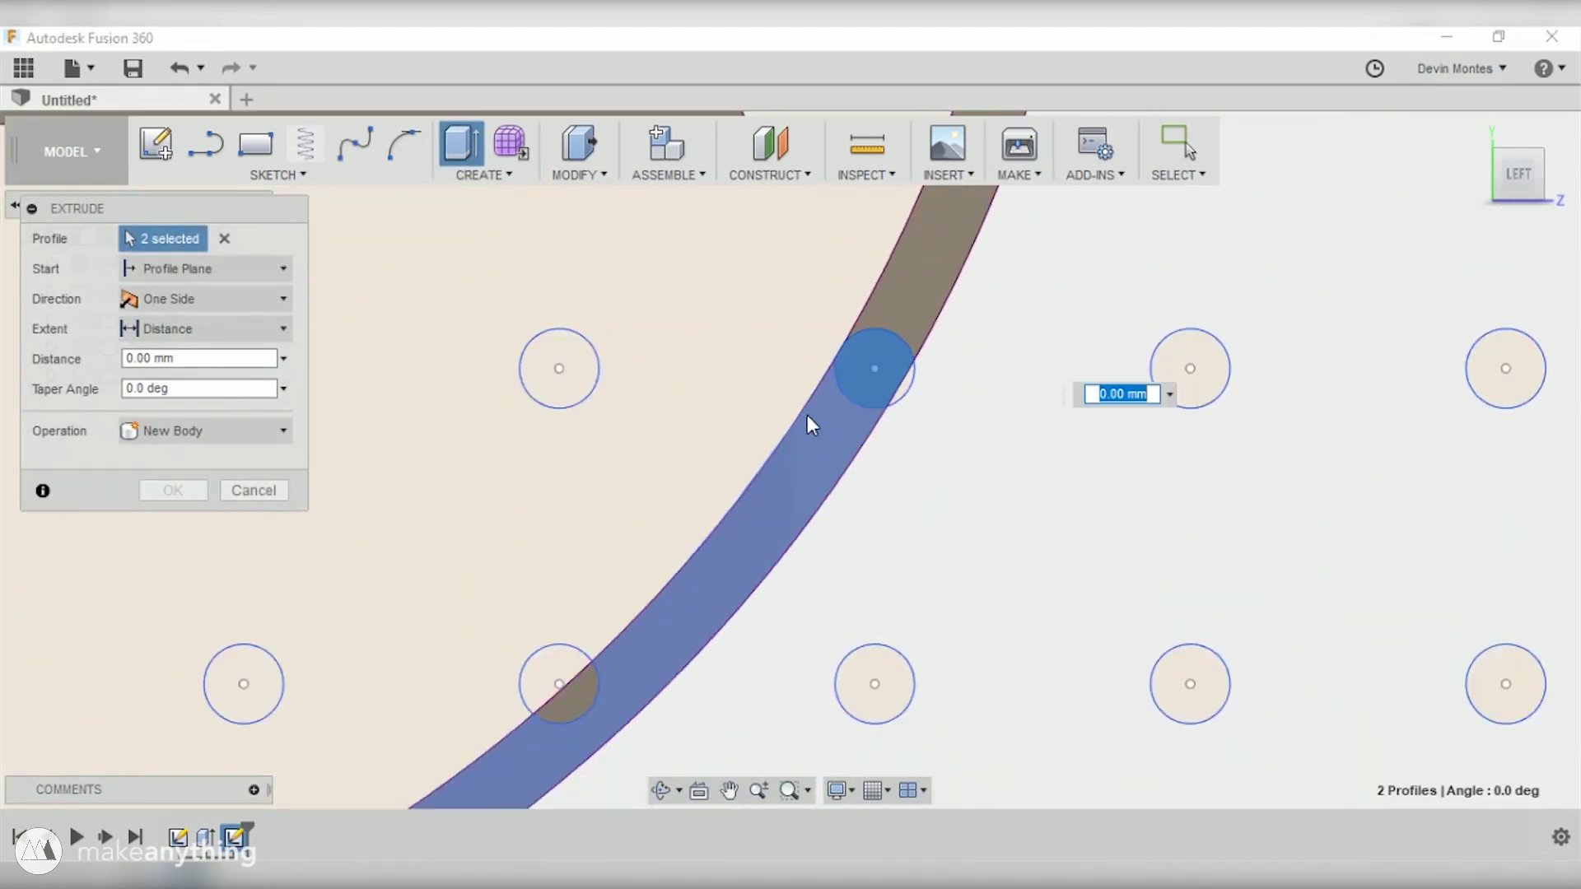
{"action": "scroll", "coordinate": [504, 390], "scroll_direction": "up", "scroll_amount": 5}
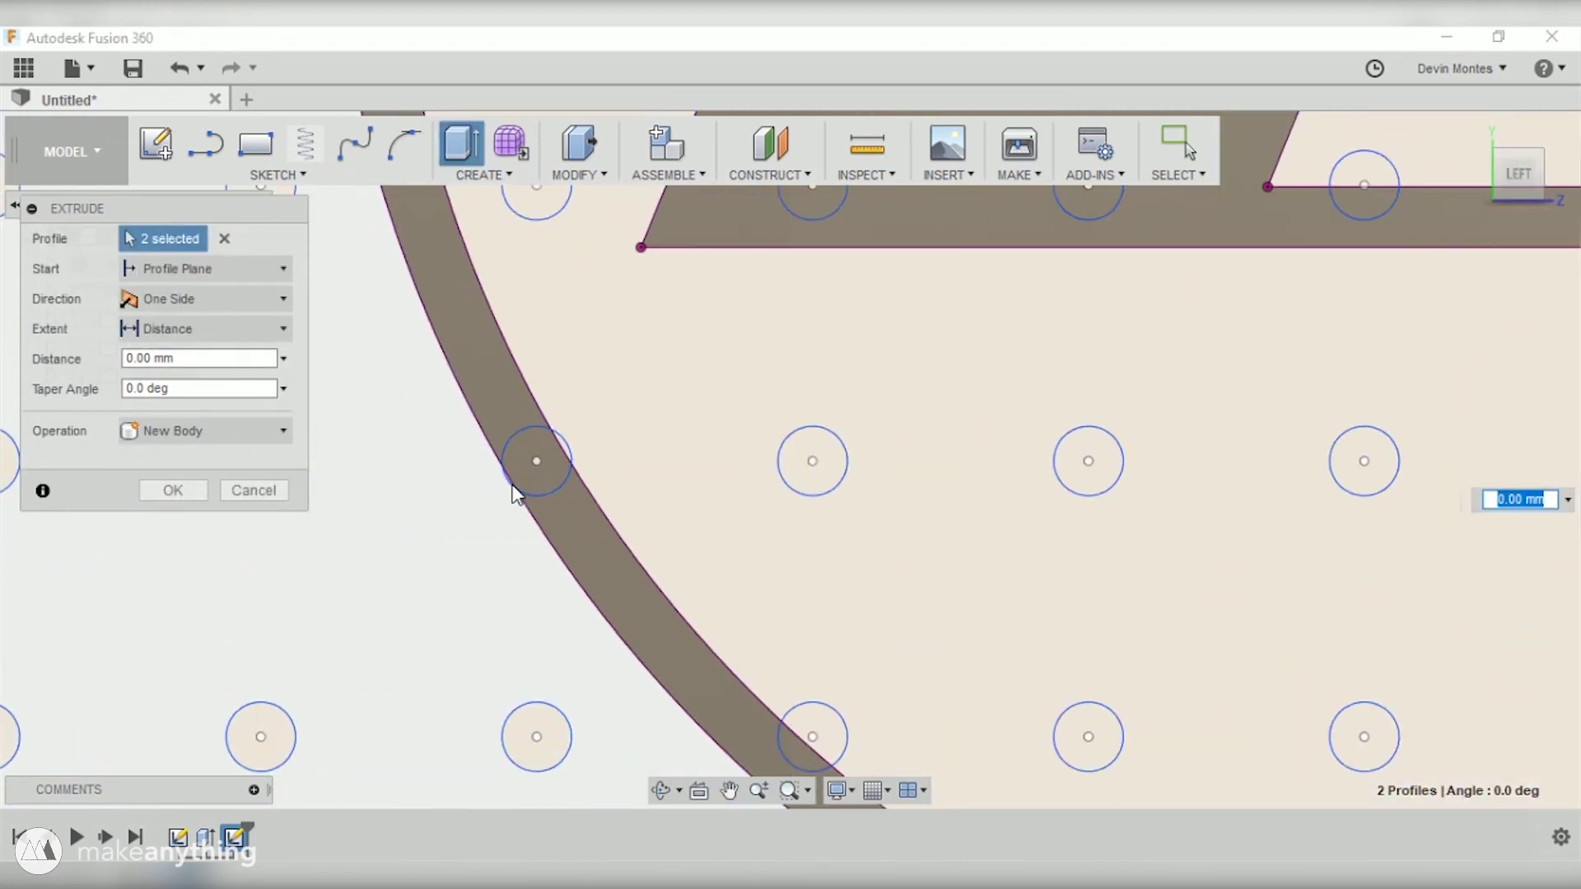
{"action": "left_click", "coordinate": [522, 468]}
{"action": "scroll", "coordinate": [522, 467], "scroll_direction": "down", "scroll_amount": 4}
Add the triangle peak regions and commit the -6 mm Join extrusion
{"action": "middle_click_drag", "start_coordinate": [534, 399], "coordinate": [412, 759]}
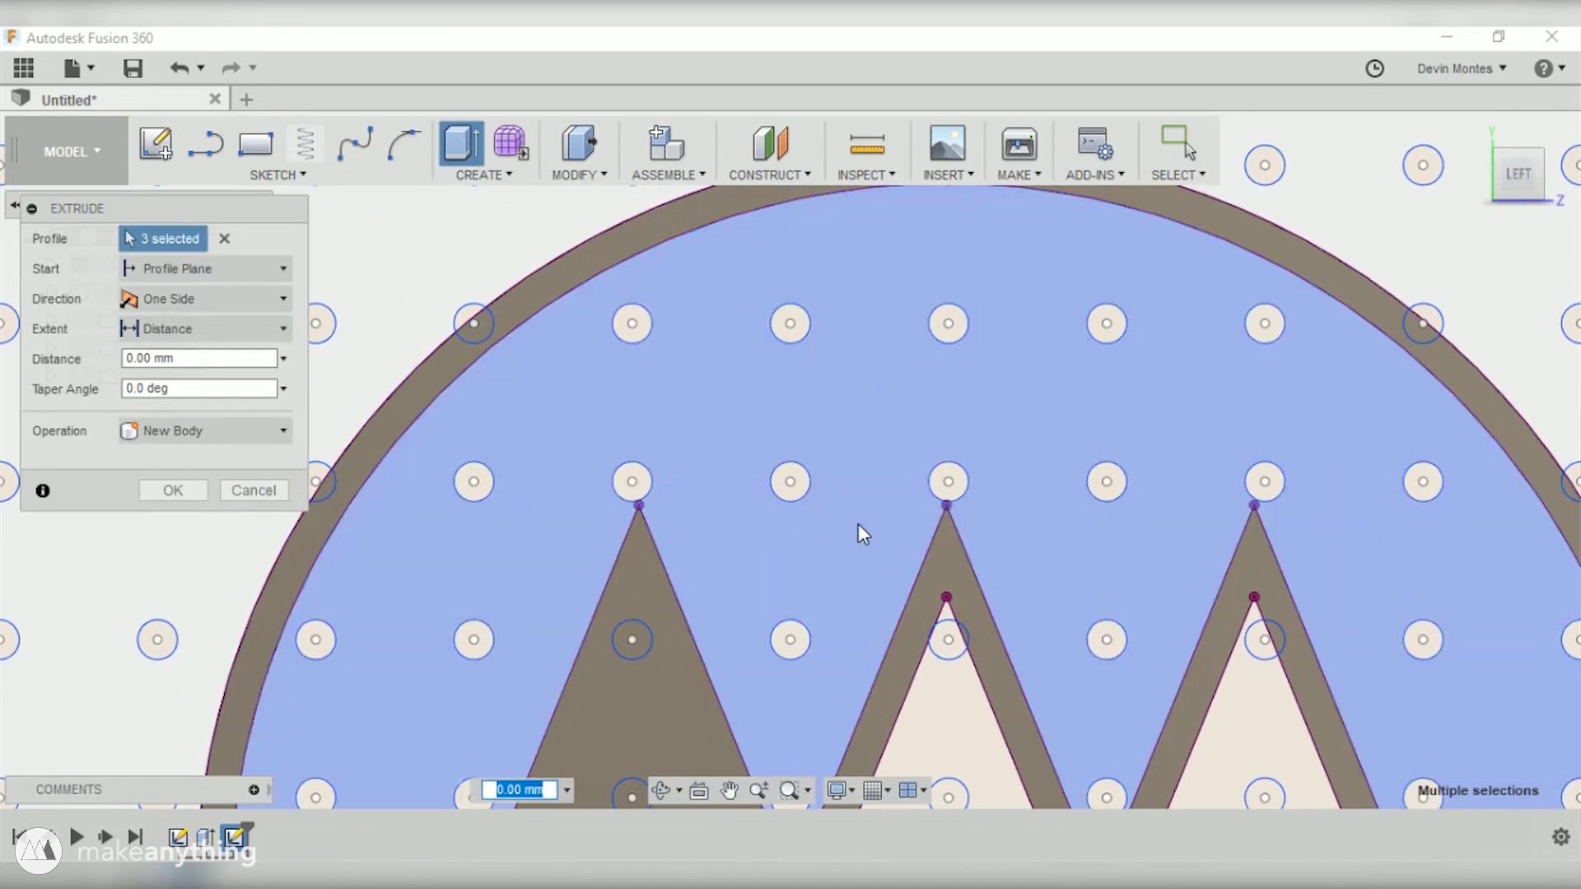
{"action": "middle_click_drag", "start_coordinate": [857, 533], "coordinate": [798, 296]}
{"action": "scroll", "coordinate": [583, 452], "scroll_direction": "up", "scroll_amount": 1}
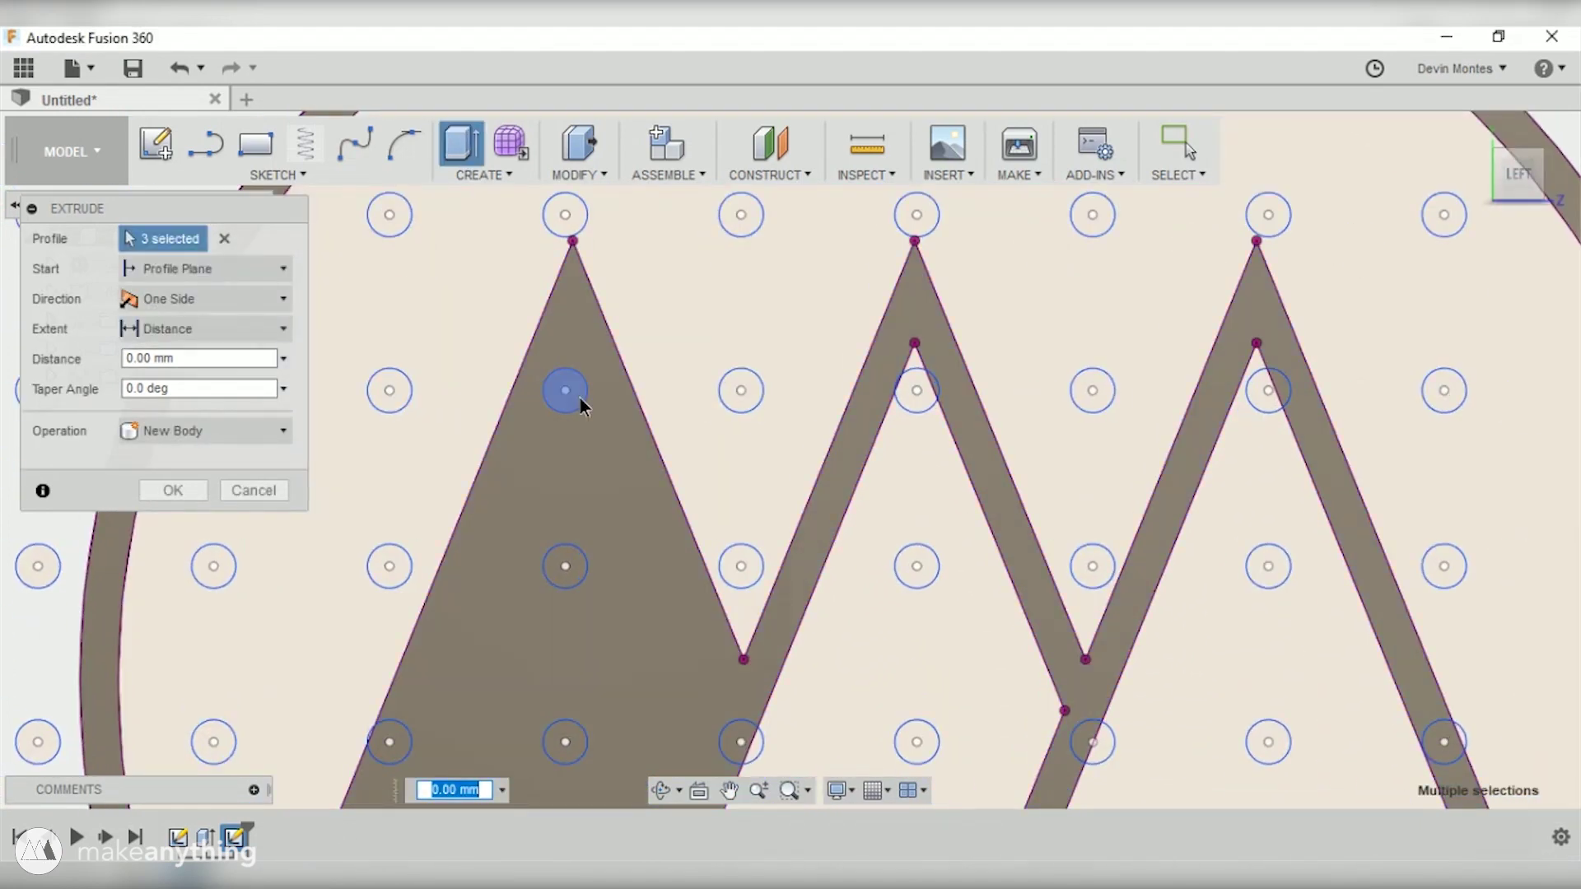
{"action": "left_click", "coordinate": [581, 406]}
{"action": "mouse_move", "coordinate": [629, 566]}
{"action": "middle_mouse_down"}
{"action": "mouse_move", "coordinate": [580, 390]}
{"action": "mouse_move", "coordinate": [550, 379]}
{"action": "mouse_move", "coordinate": [511, 461]}
{"action": "mouse_move", "coordinate": [371, 346]}
{"action": "middle_mouse_up"}
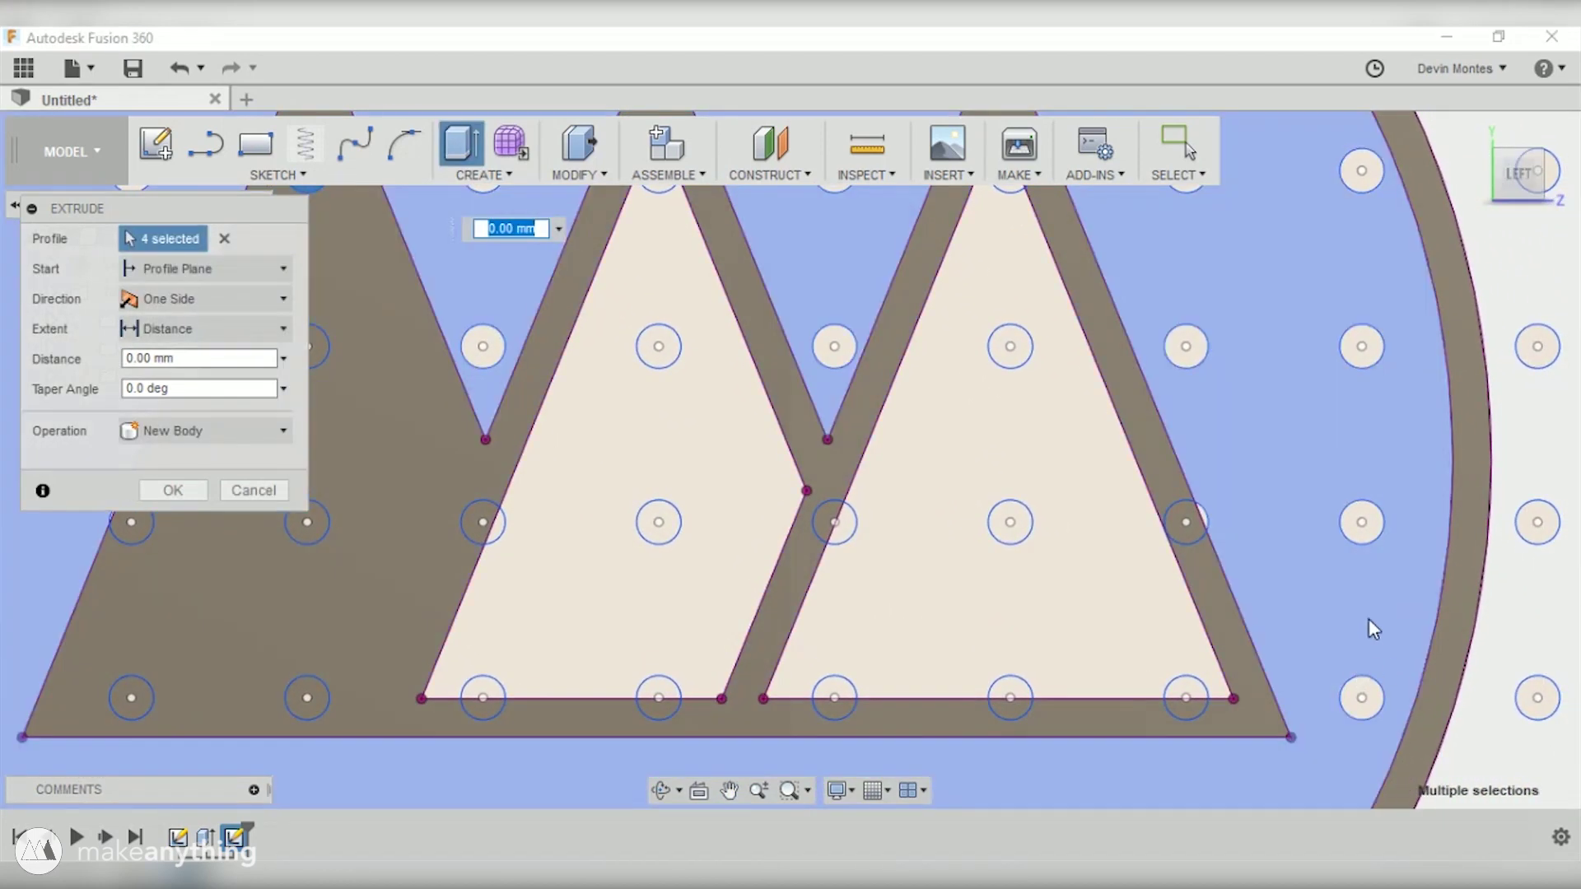
{"action": "scroll", "coordinate": [1062, 502], "scroll_direction": "up", "scroll_amount": 10}
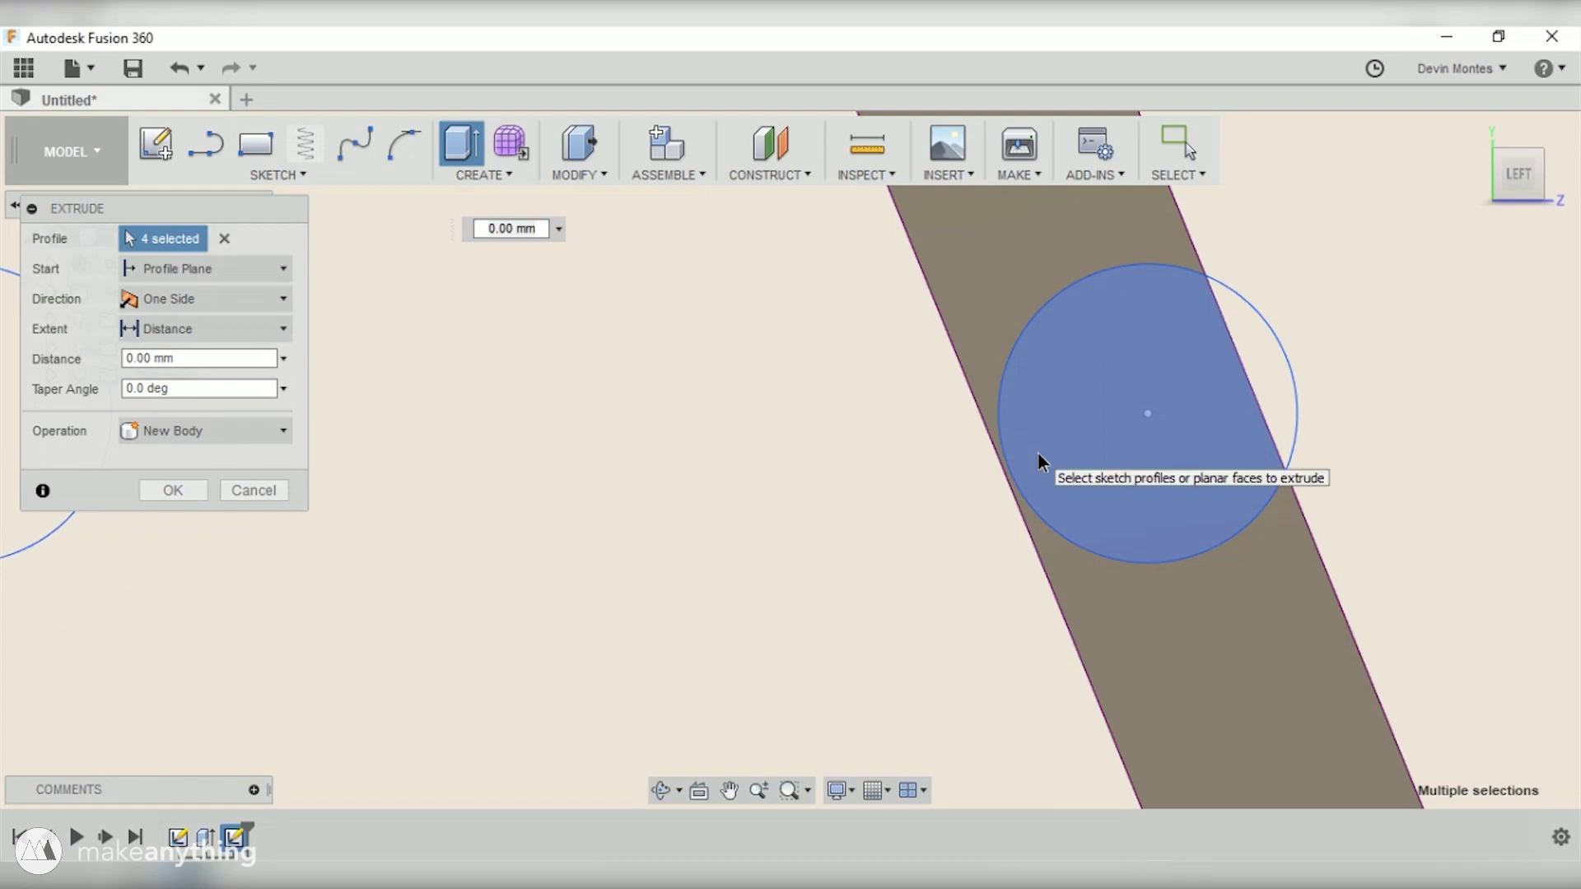
{"action": "left_click", "coordinate": [989, 476]}
{"action": "scroll", "coordinate": [863, 527], "scroll_direction": "down", "scroll_amount": 5}
{"action": "scroll", "coordinate": [859, 532], "scroll_direction": "down", "scroll_amount": 4}
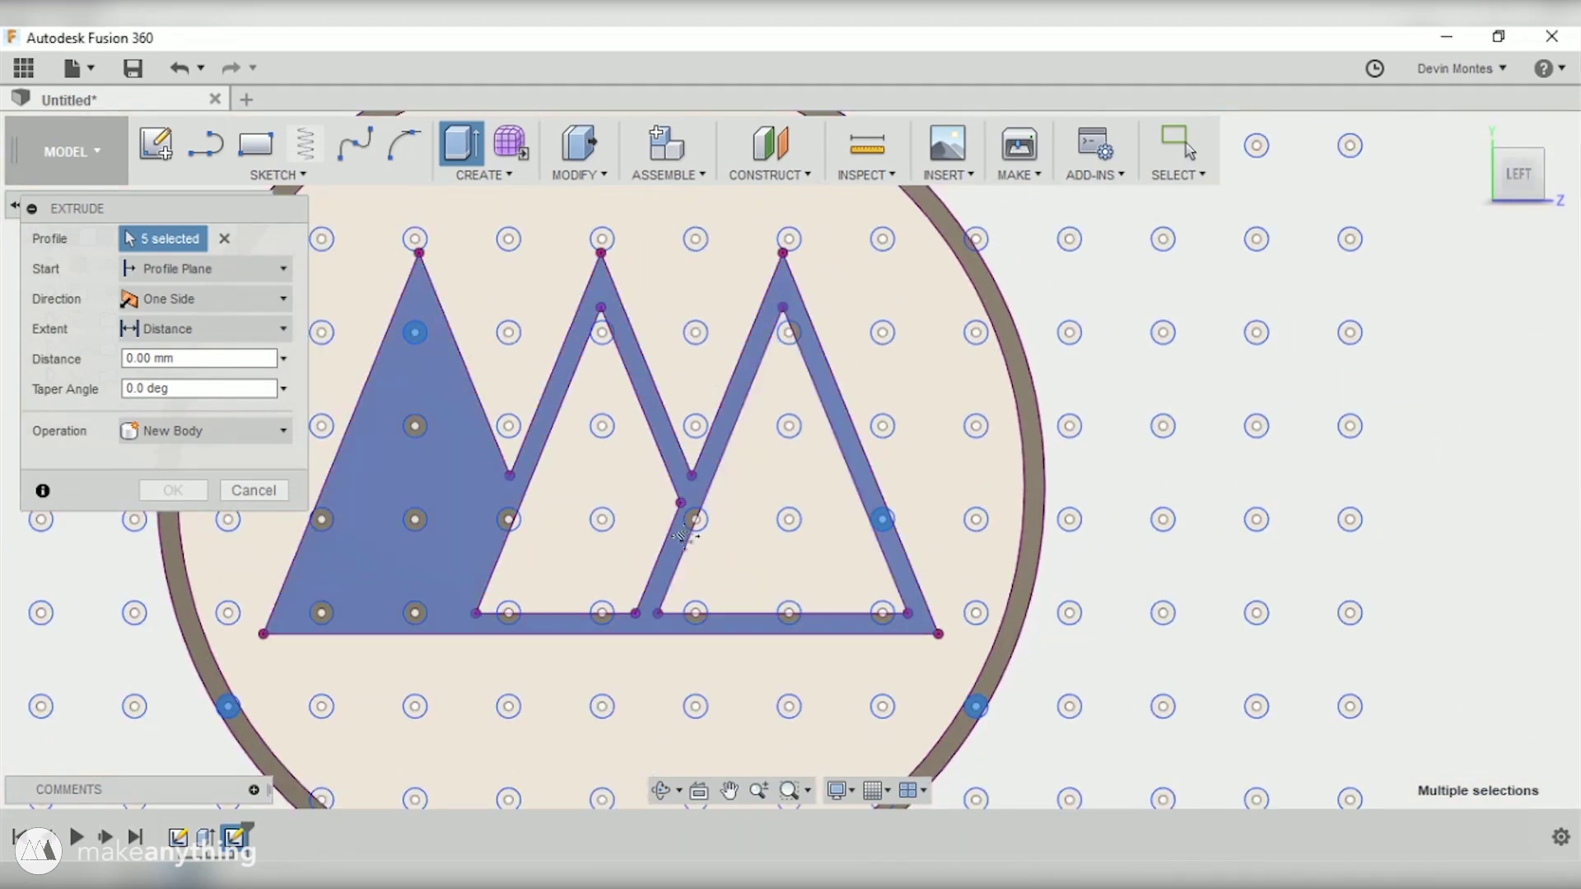
{"action": "middle_click_drag", "start_coordinate": [507, 547], "coordinate": [659, 547]}
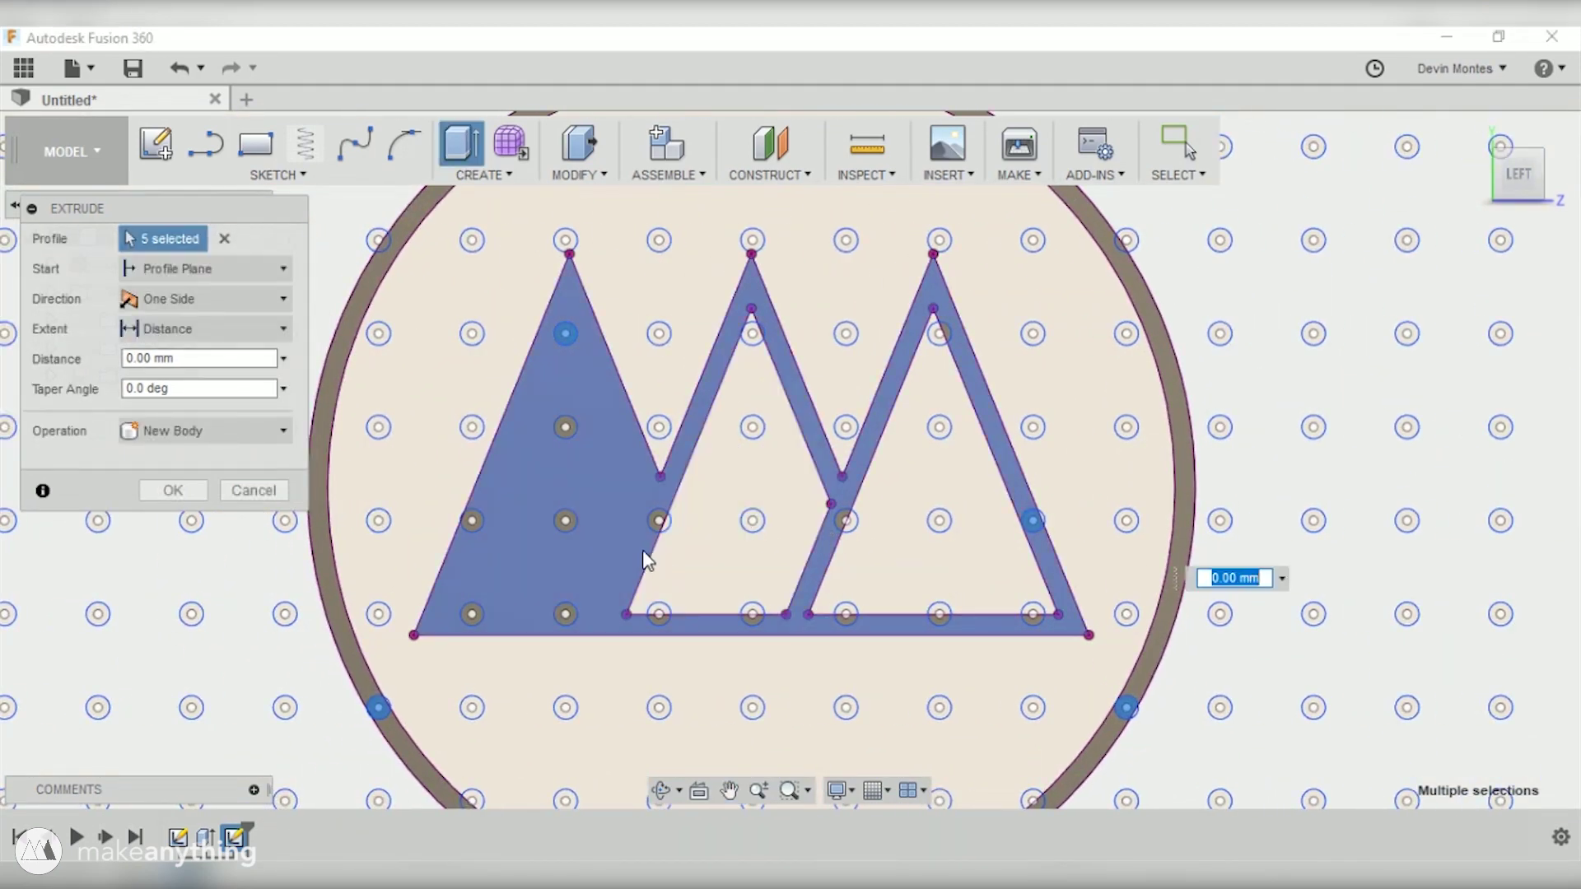
{"action": "scroll", "coordinate": [565, 532], "scroll_direction": "up", "scroll_amount": 5}
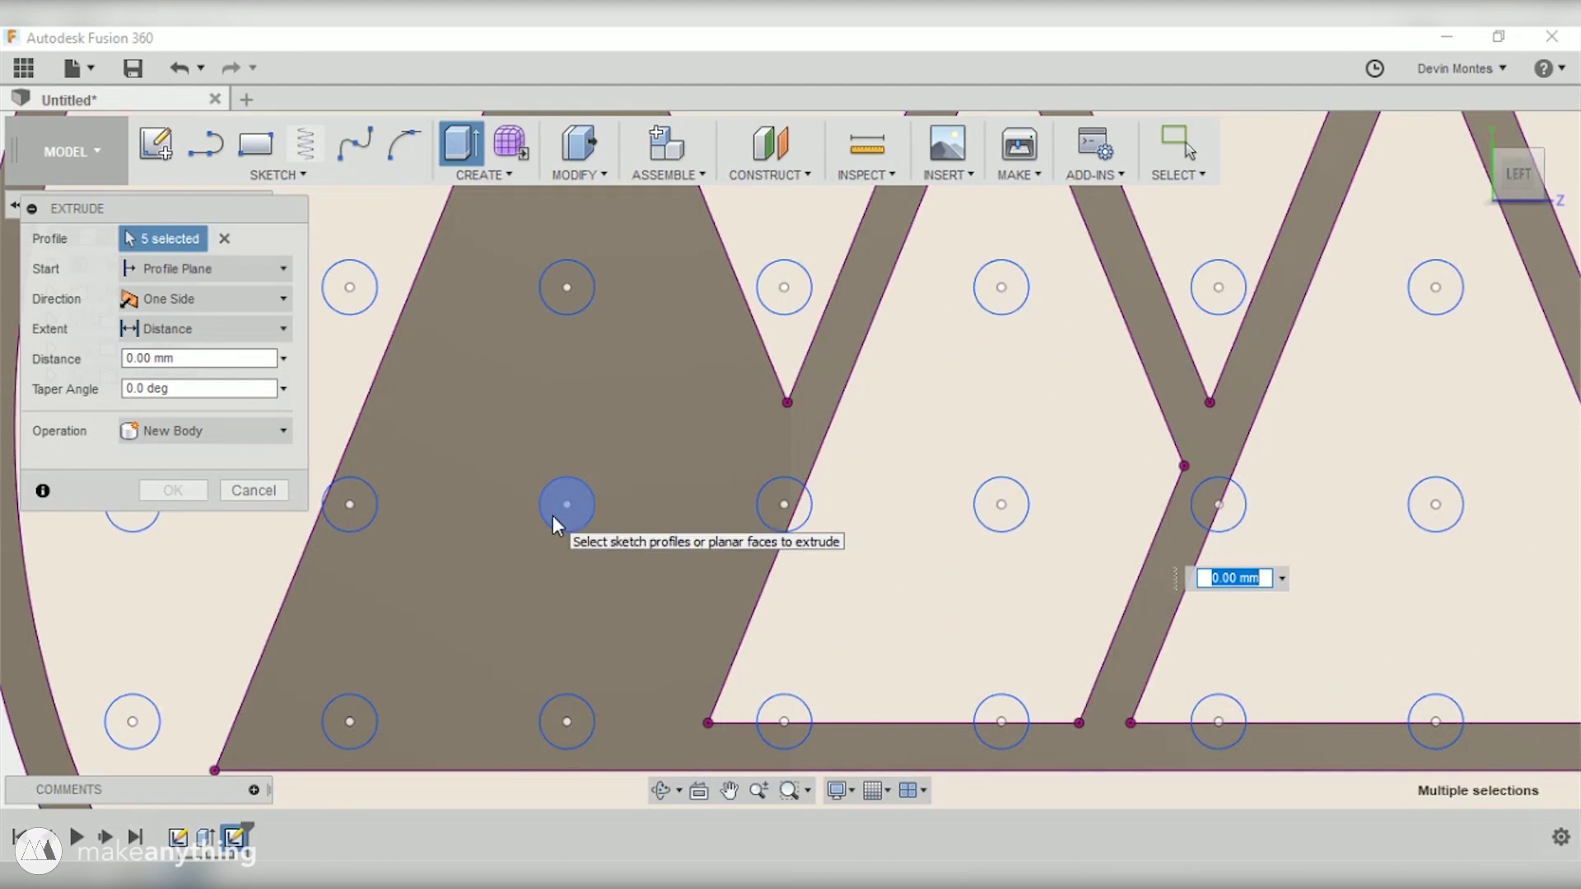
{"action": "scroll", "coordinate": [568, 544], "scroll_direction": "down", "scroll_amount": 5}
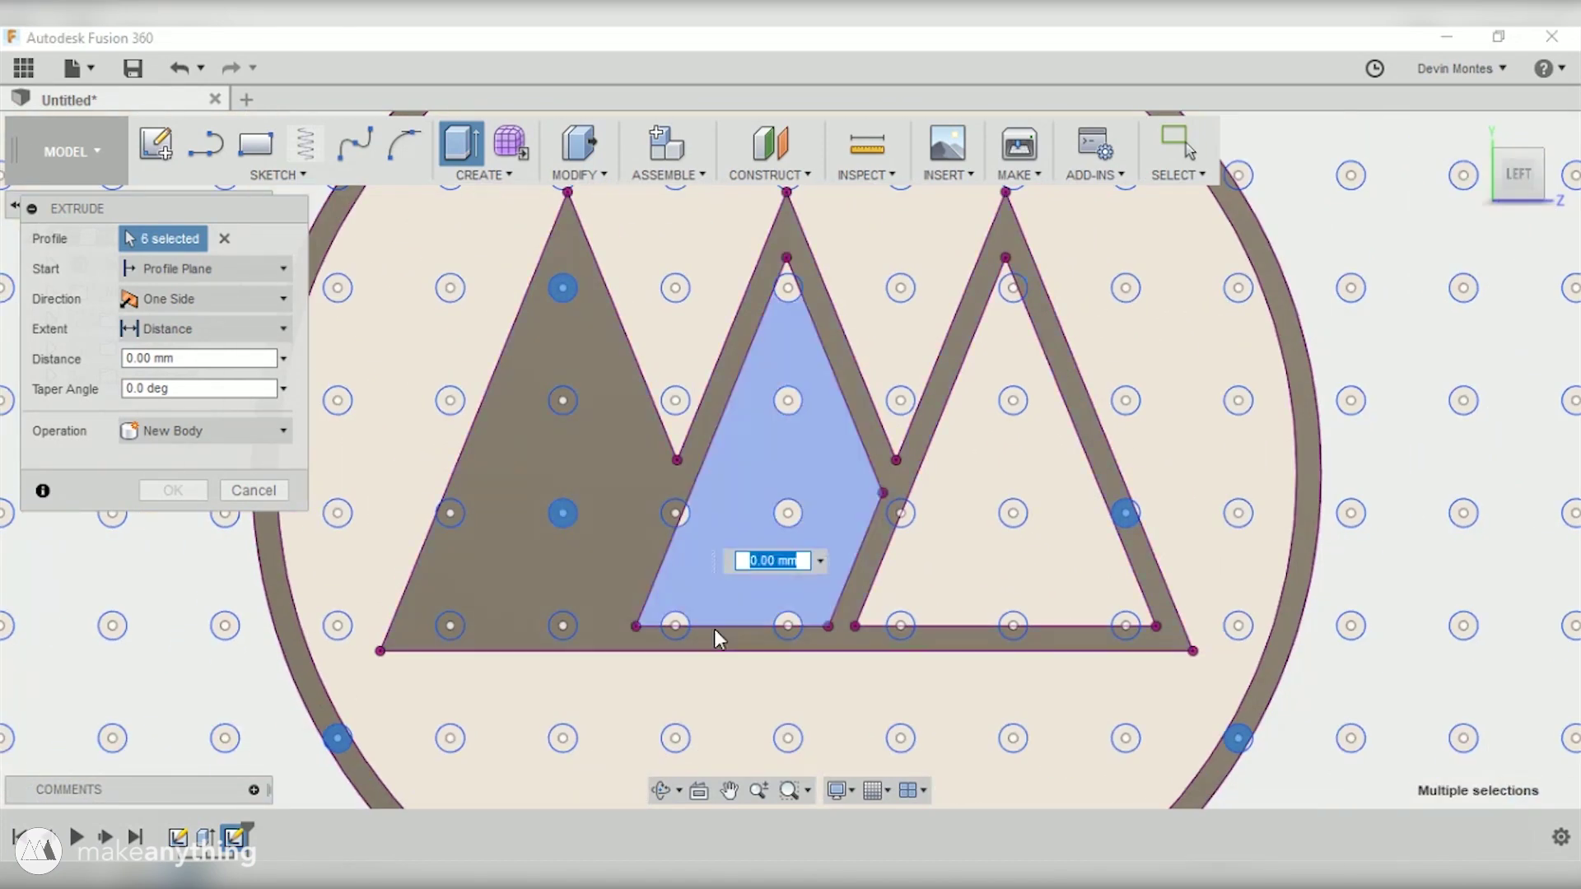
{"action": "middle_click_drag", "start_coordinate": [562, 601], "coordinate": [611, 587]}
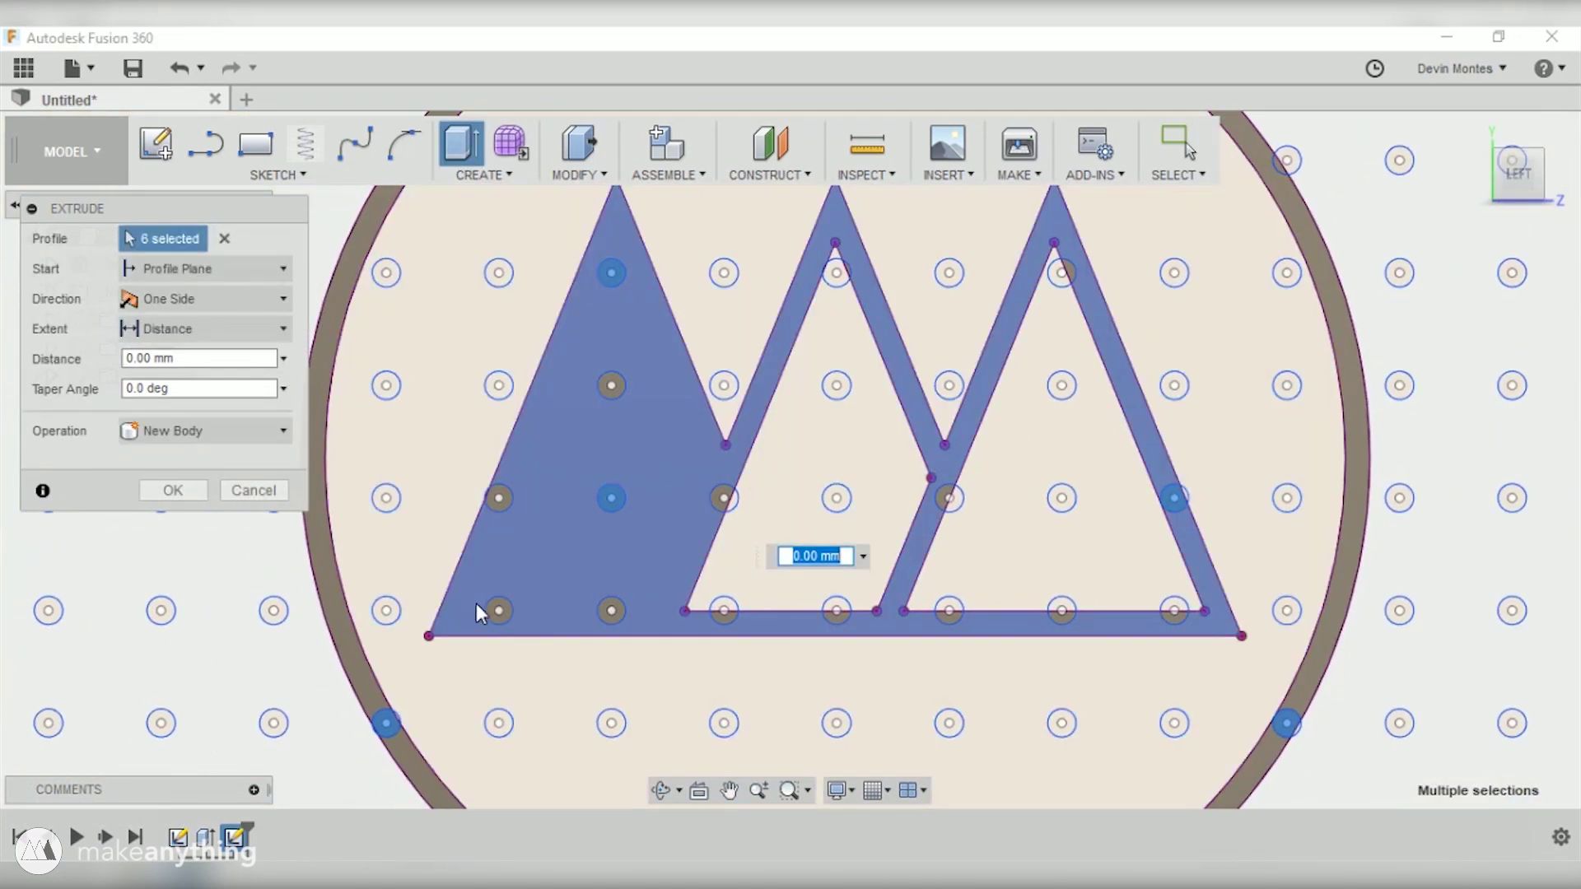
{"action": "middle_click_drag", "start_coordinate": [719, 574], "coordinate": [719, 478], "text": "shift"}
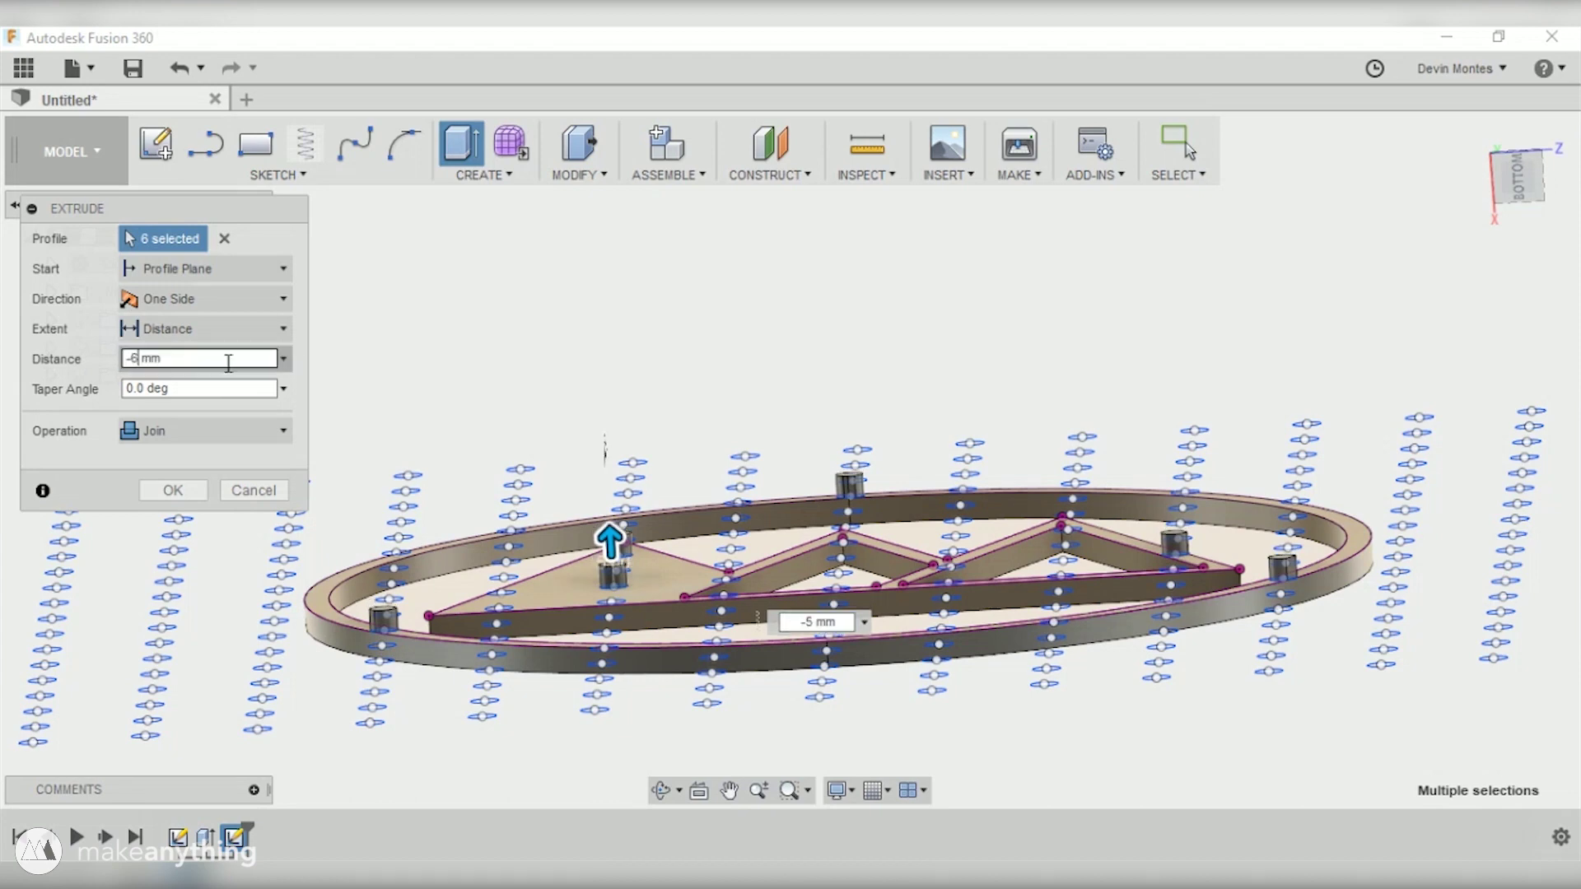
{"action": "key", "text": "Return"}
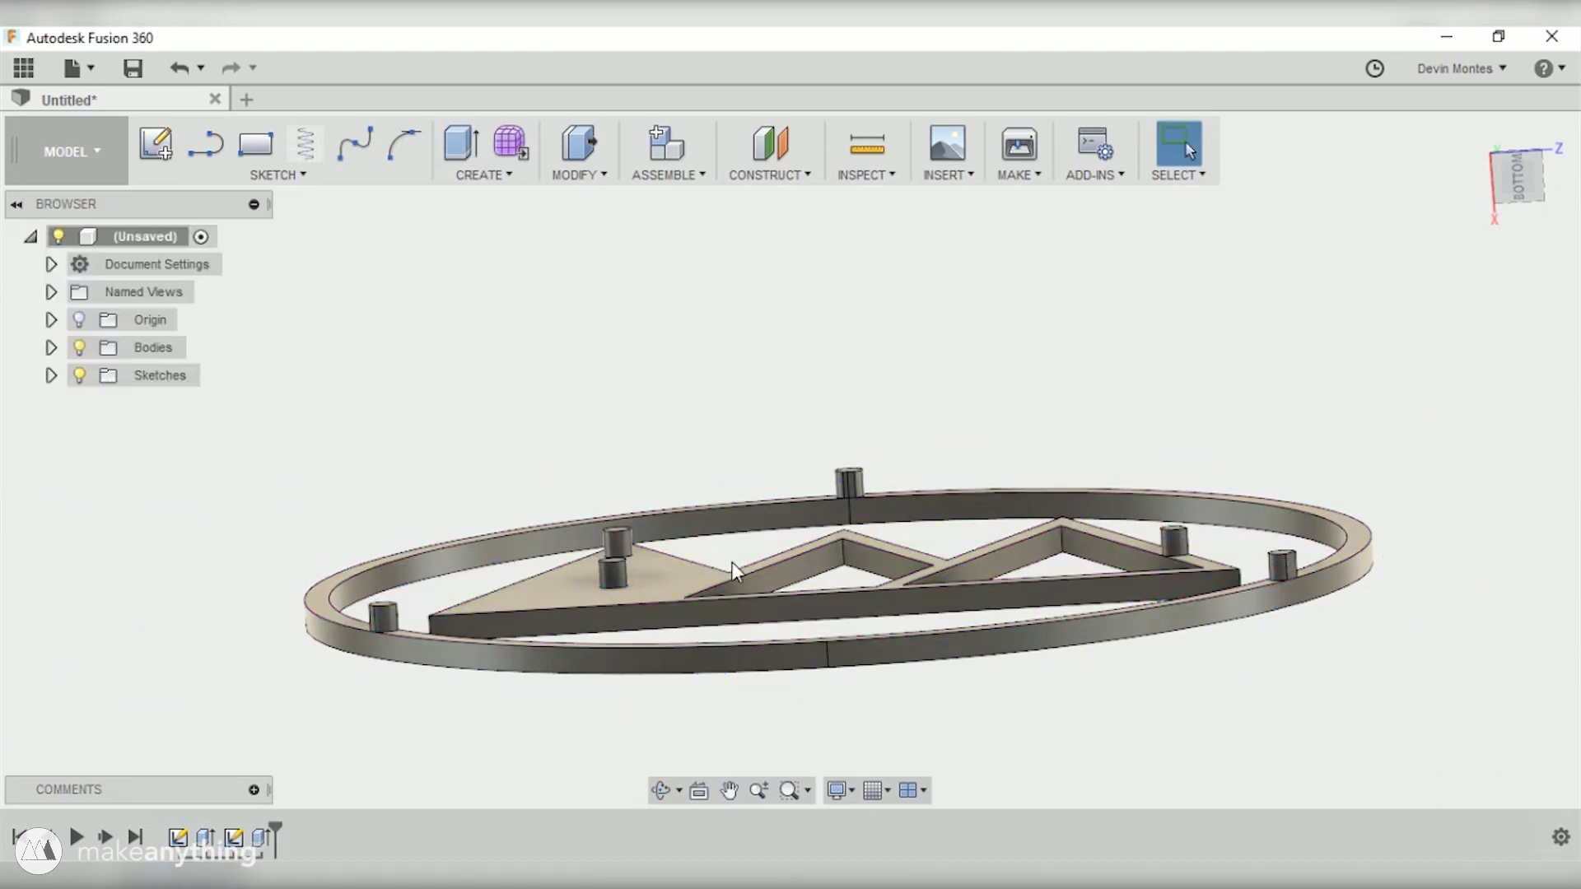
{"action": "middle_click_drag", "start_coordinate": [737, 569], "coordinate": [554, 628], "text": "shift"}
Fillet the top edges of all 16 pegs with a 1 mm radius, orbiting to reach each peg
{"action": "scroll", "coordinate": [865, 388], "scroll_direction": "down", "scroll_amount": 3}
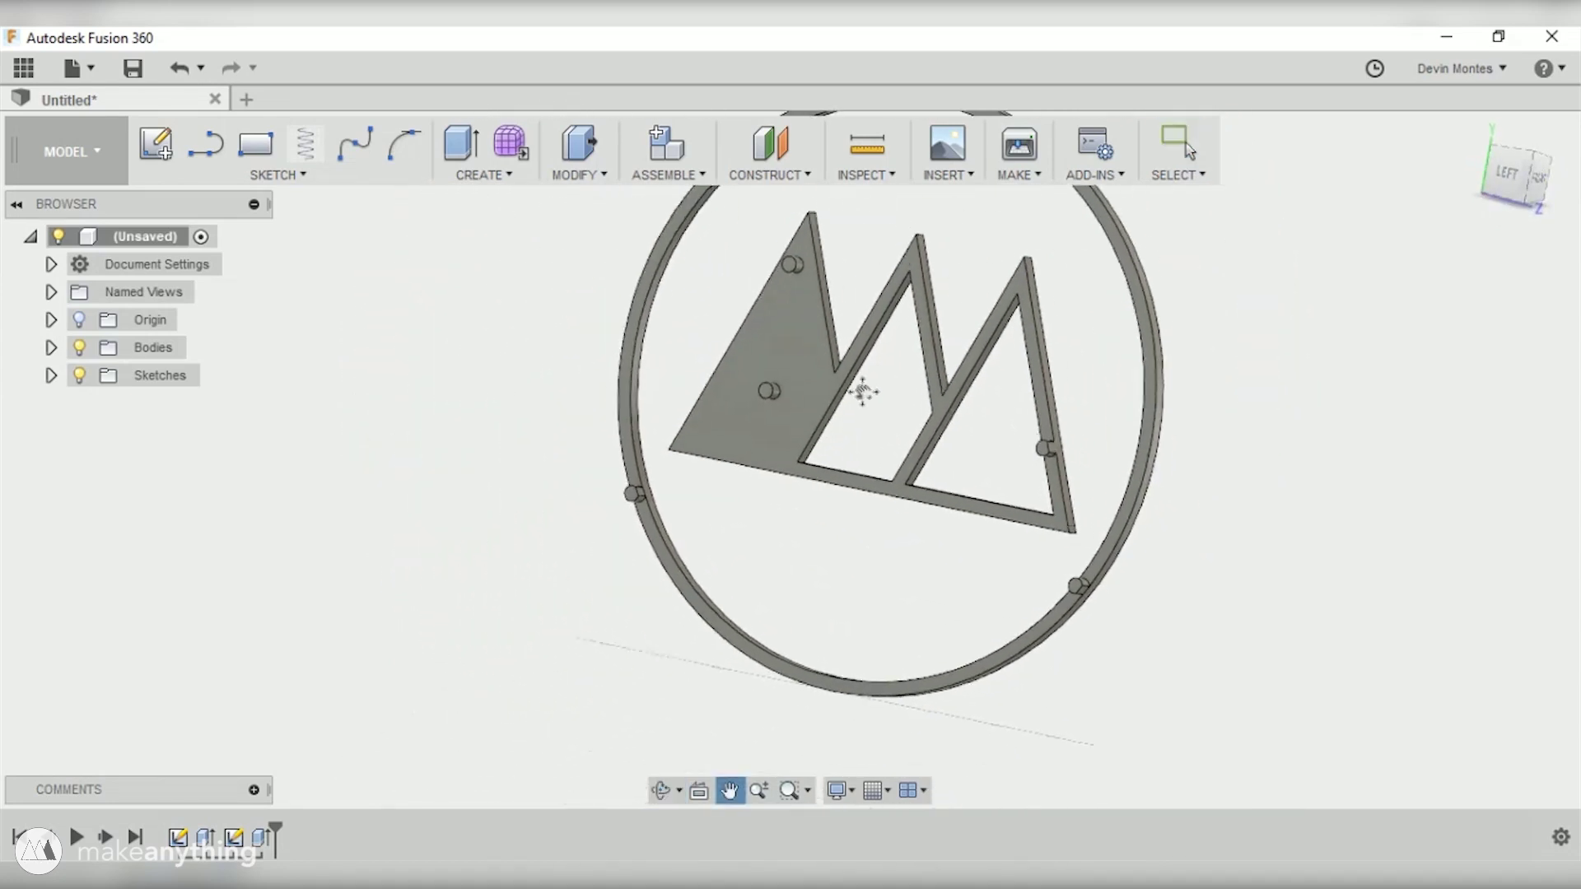
{"action": "scroll", "coordinate": [703, 476], "scroll_direction": "up", "scroll_amount": 10}
{"action": "middle_click_drag", "start_coordinate": [702, 476], "coordinate": [771, 499], "text": "shift"}
{"action": "key", "text": "f"}
{"action": "left_click", "coordinate": [773, 491]}
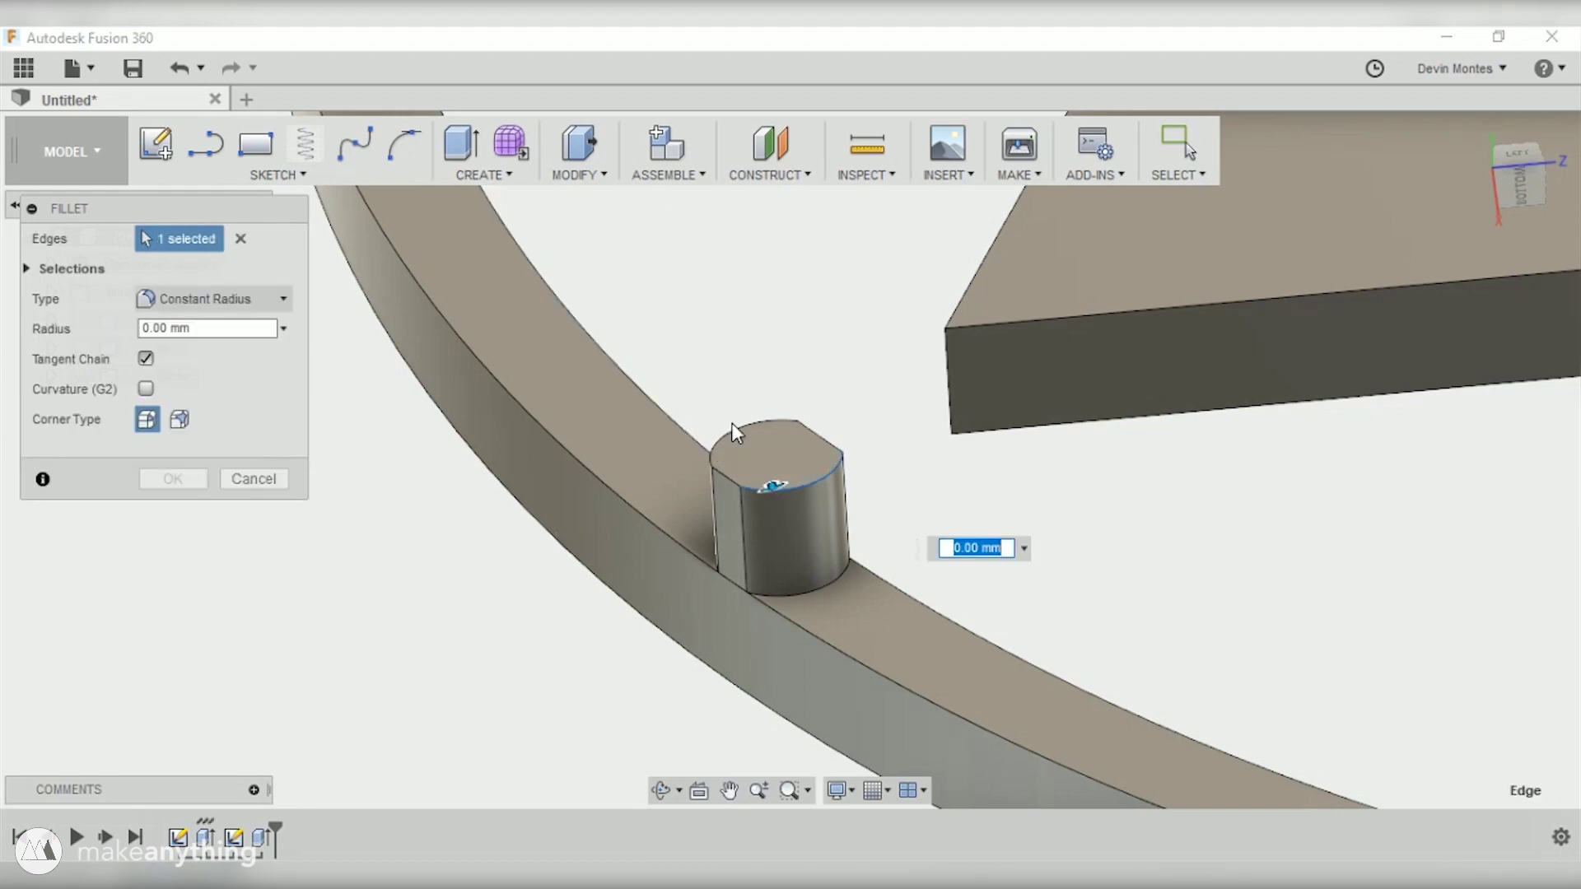
{"action": "left_click", "coordinate": [733, 445]}
{"action": "middle_click_drag", "start_coordinate": [733, 444], "coordinate": [960, 457], "text": "shift"}
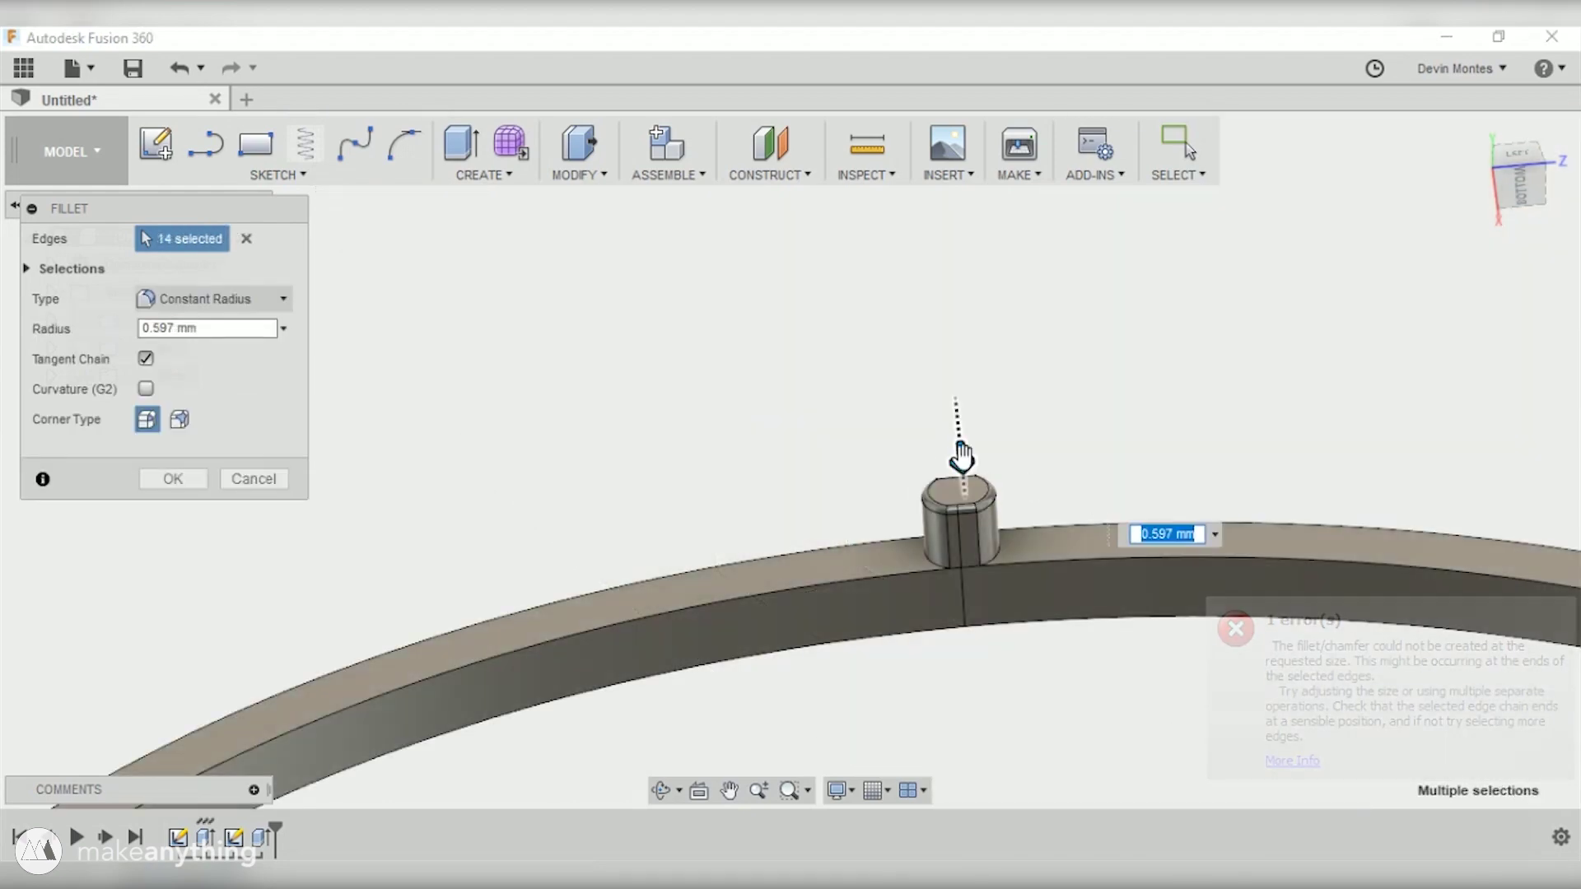
{"action": "left_click_drag", "start_coordinate": [958, 456], "coordinate": [955, 445]}
{"action": "middle_click_drag", "start_coordinate": [956, 445], "coordinate": [994, 630], "text": "shift"}
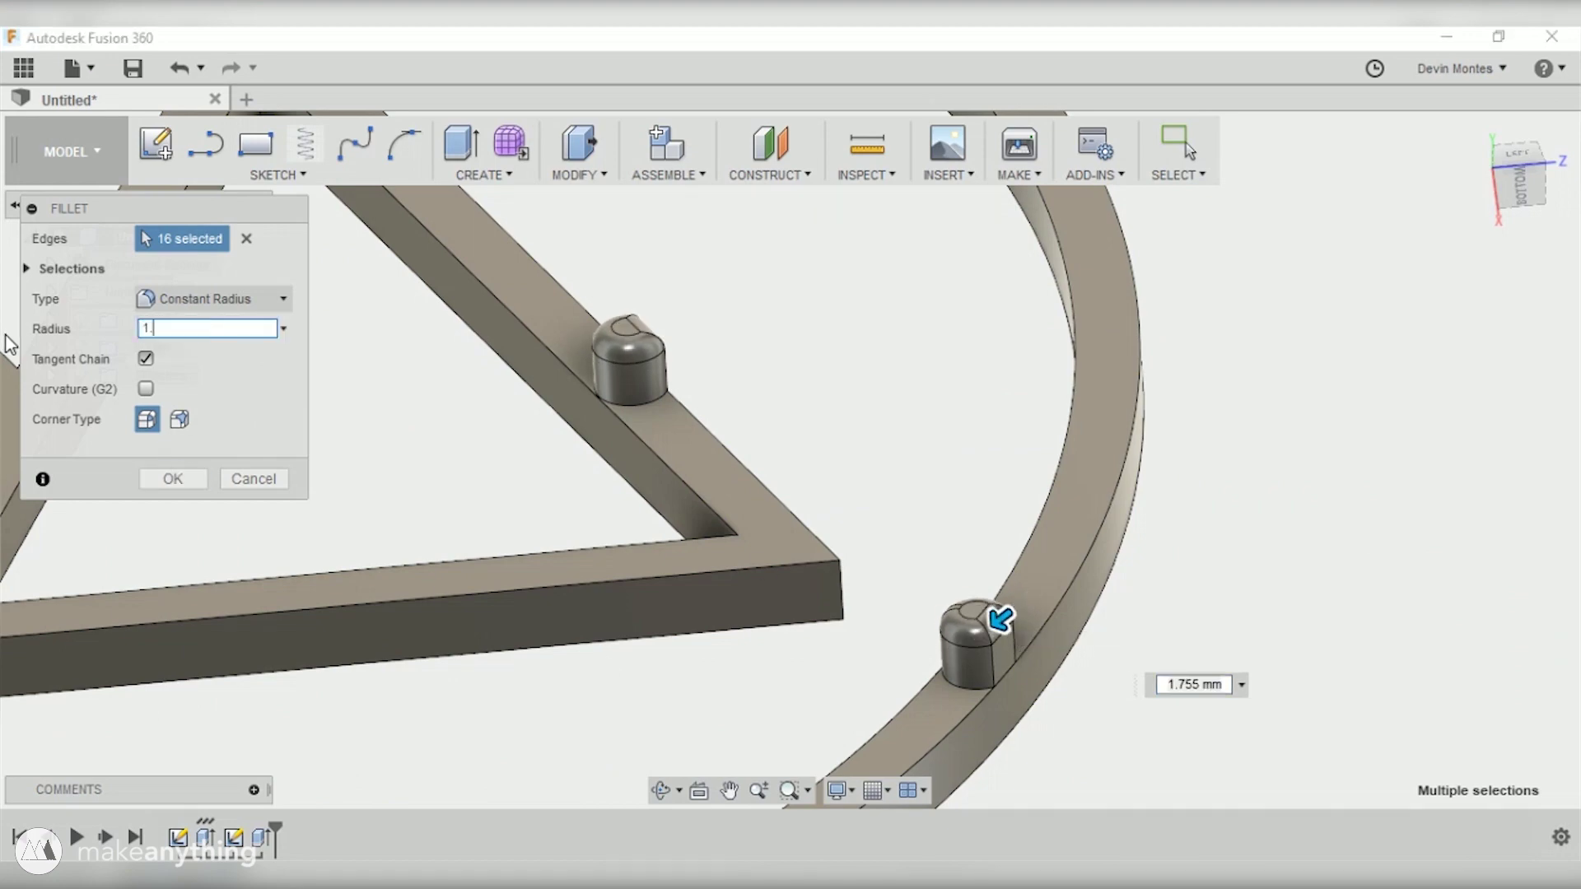
{"action": "left_click", "coordinate": [173, 478]}
{"action": "middle_click_drag", "start_coordinate": [667, 789], "coordinate": [690, 756], "text": "shift"}
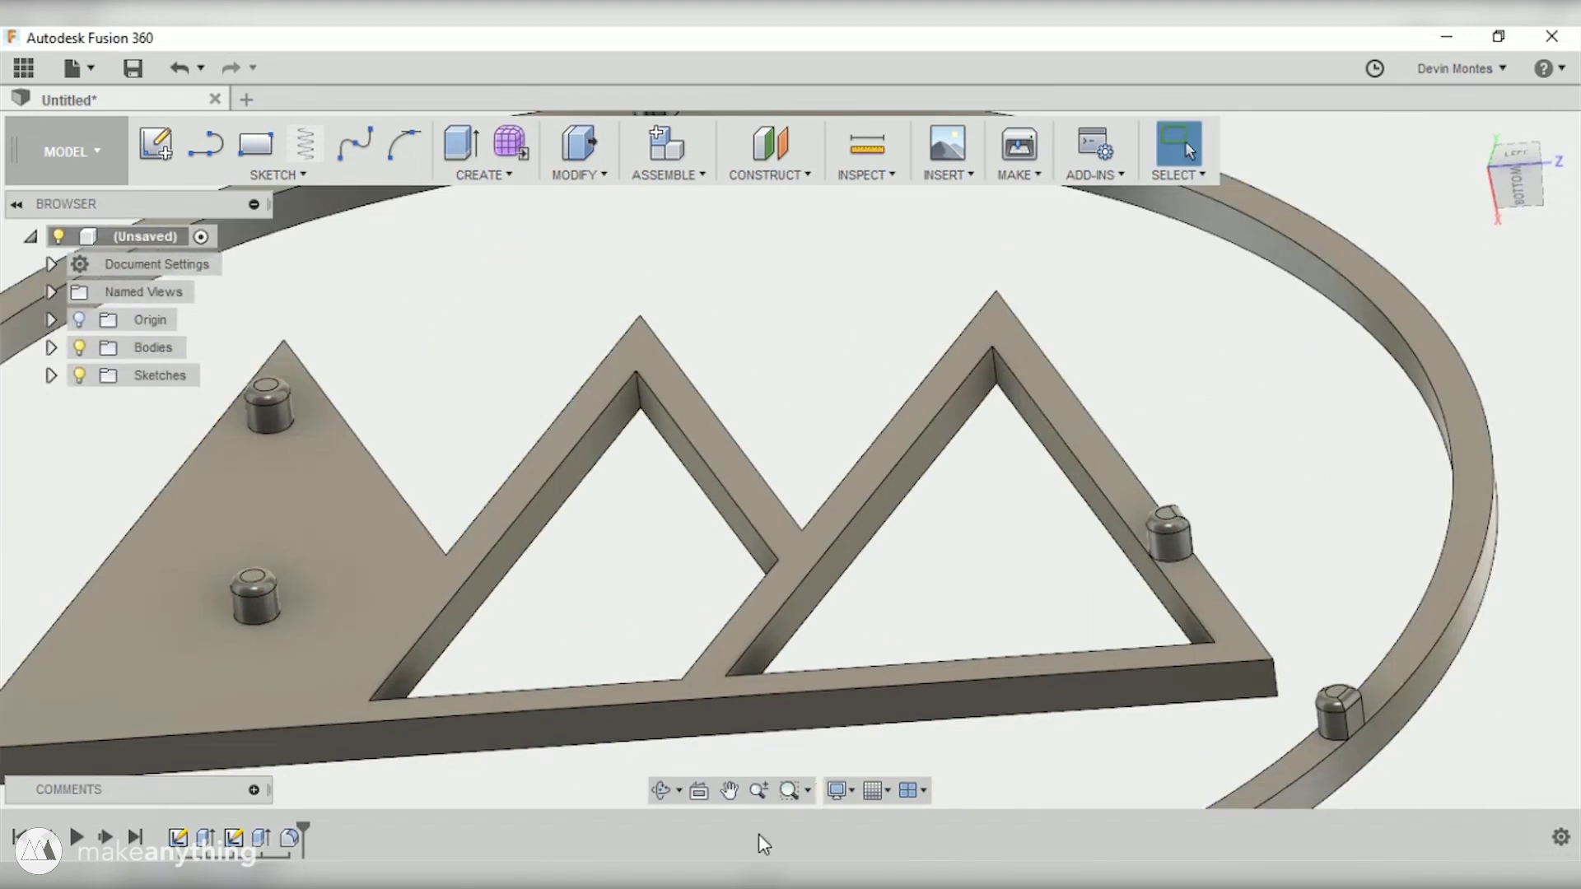
Re-edit the frame extrusion from the timeline and confirm it unchanged
{"action": "right_click", "coordinate": [235, 838]}
{"action": "left_click", "coordinate": [321, 664]}
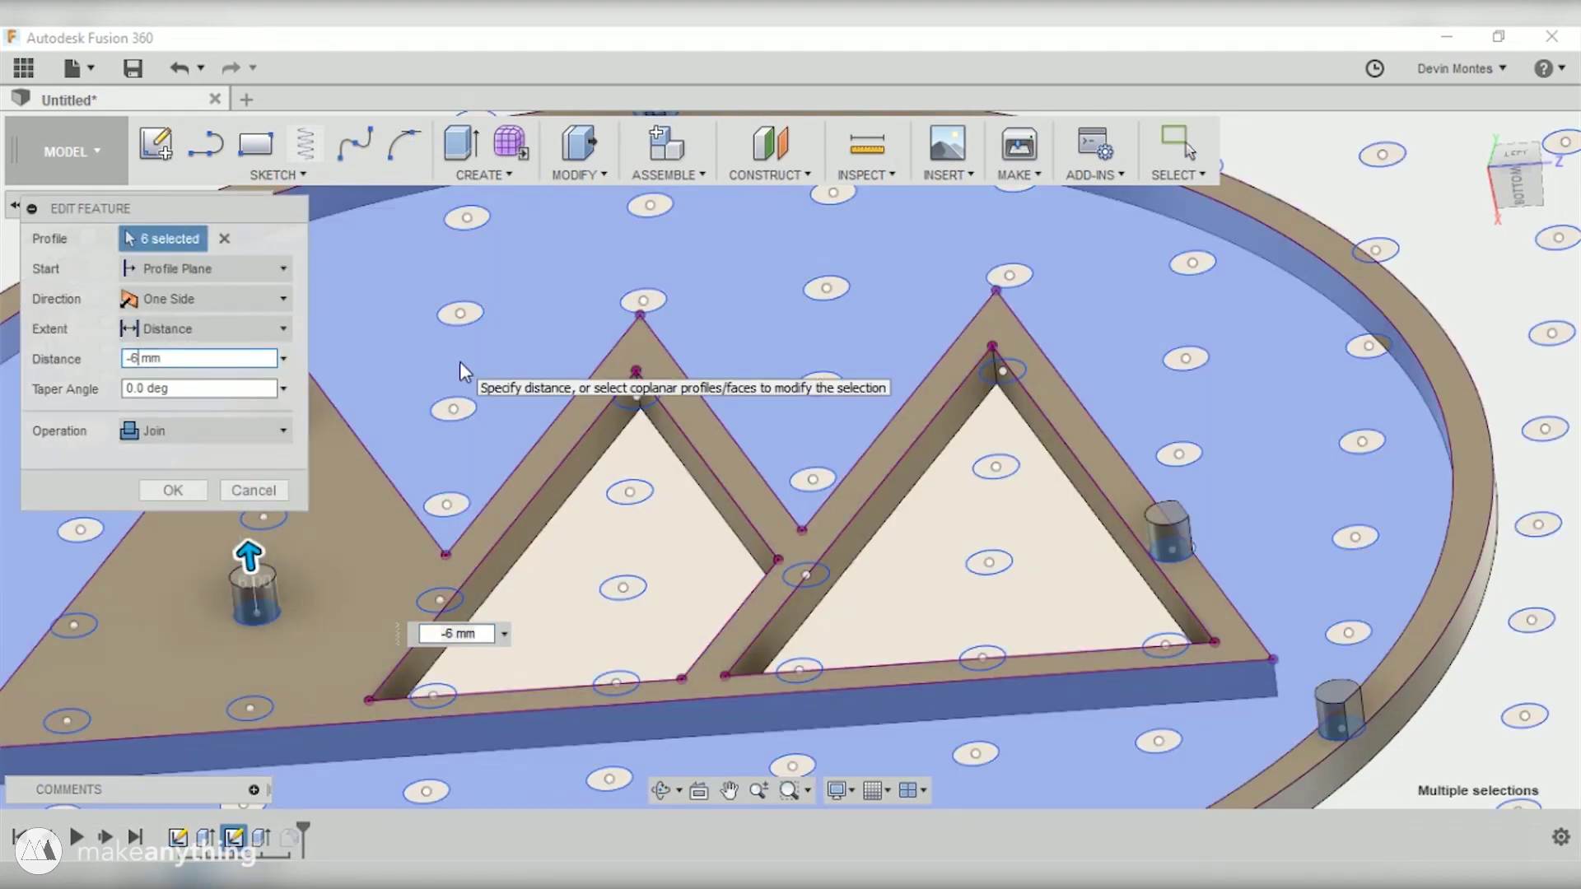
{"action": "key", "text": "Return"}
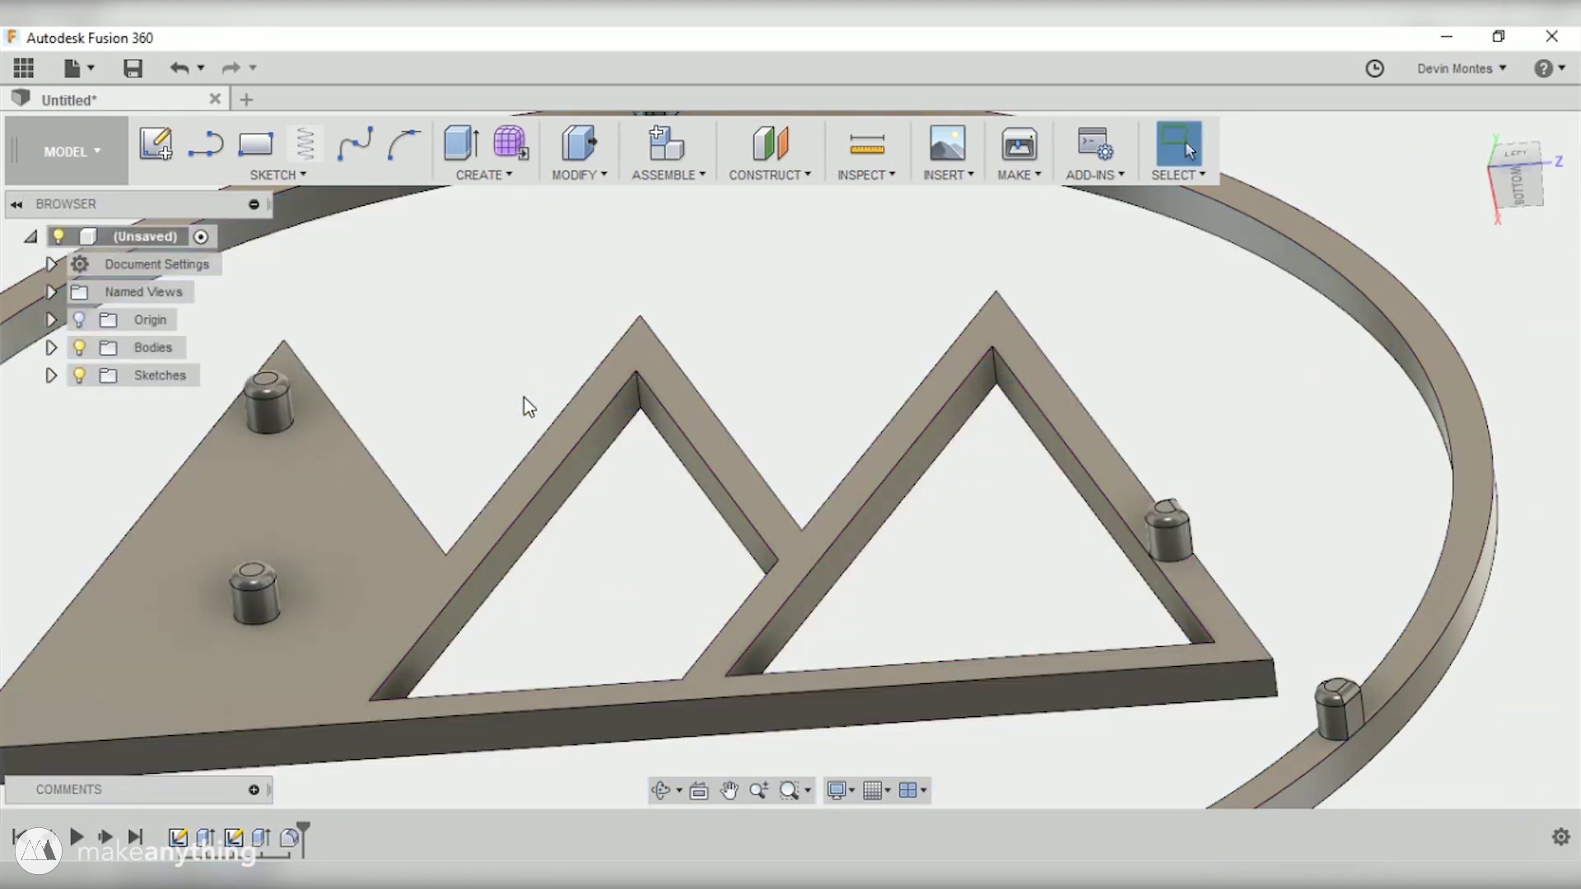
Expand Bodies and choose Save As STL on the whole logo model from the Browser
{"action": "scroll", "coordinate": [529, 406], "scroll_direction": "down", "scroll_amount": 5}
{"action": "middle_click_drag", "start_coordinate": [703, 554], "coordinate": [814, 539], "text": "shift"}
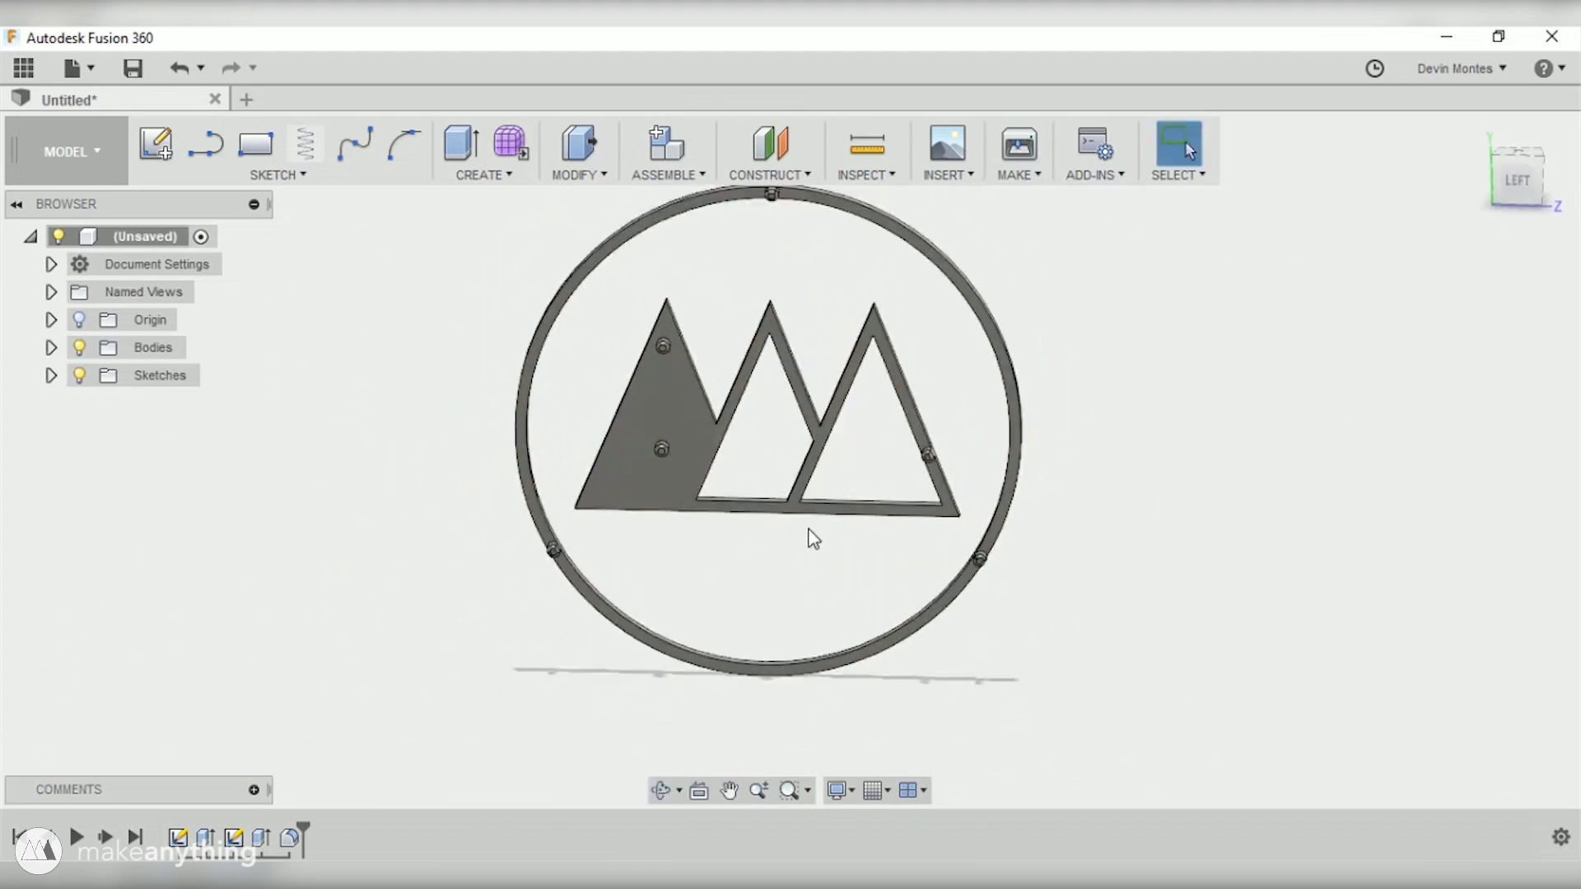
{"action": "middle_click_drag", "start_coordinate": [805, 610], "coordinate": [770, 494], "text": "shift"}
{"action": "scroll", "coordinate": [837, 529], "scroll_direction": "up", "scroll_amount": 3}
{"action": "left_click", "coordinate": [50, 347]}
{"action": "left_click", "coordinate": [144, 350]}
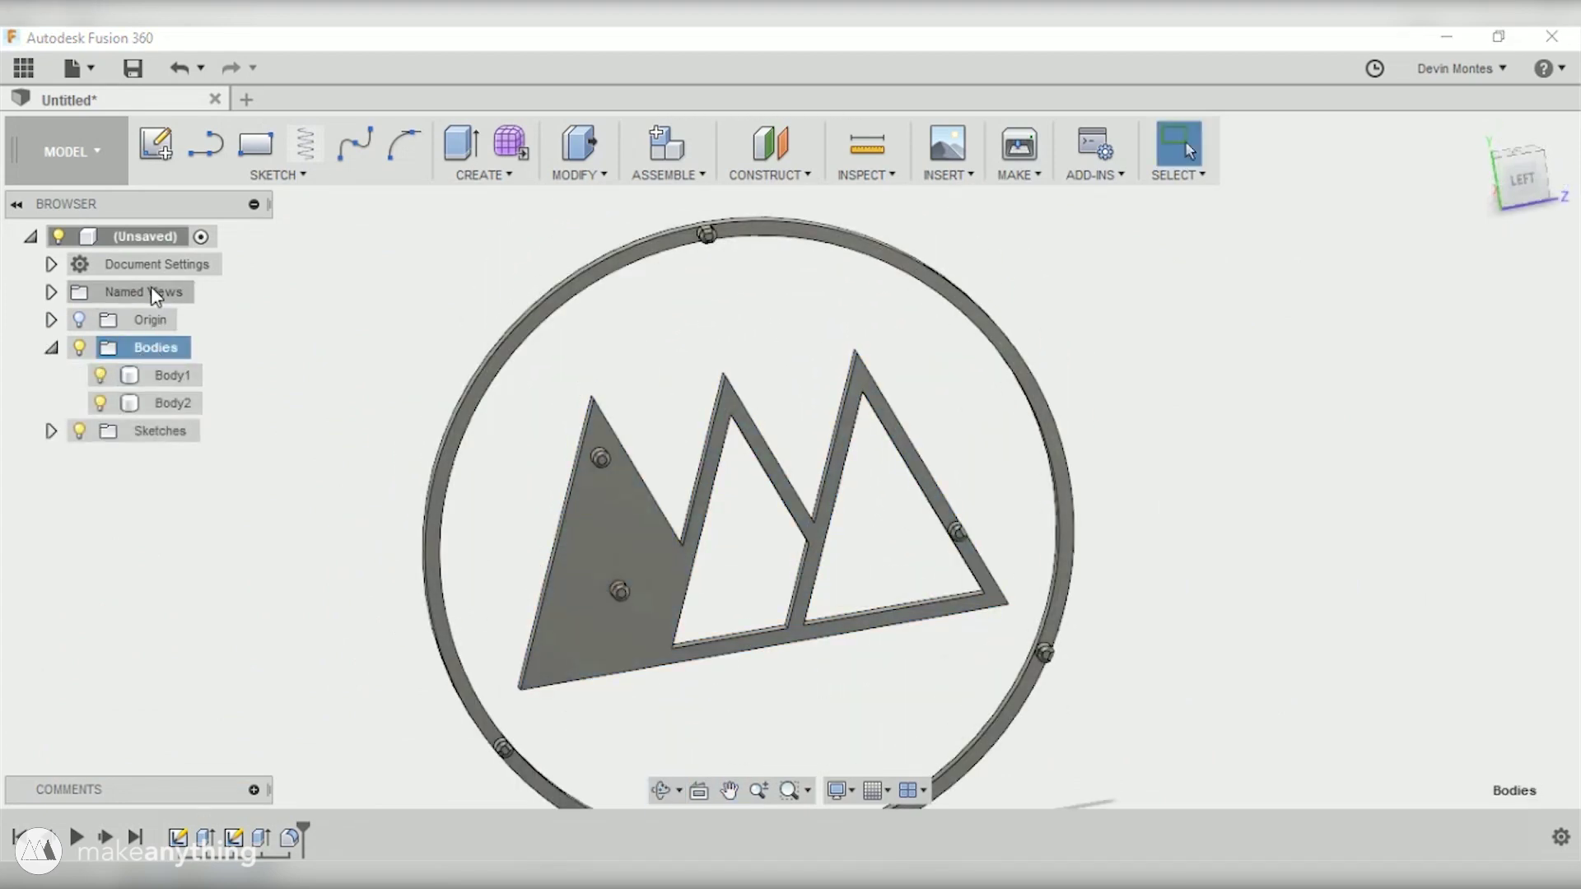
{"action": "left_click", "coordinate": [153, 240]}
{"action": "right_click", "coordinate": [153, 240]}
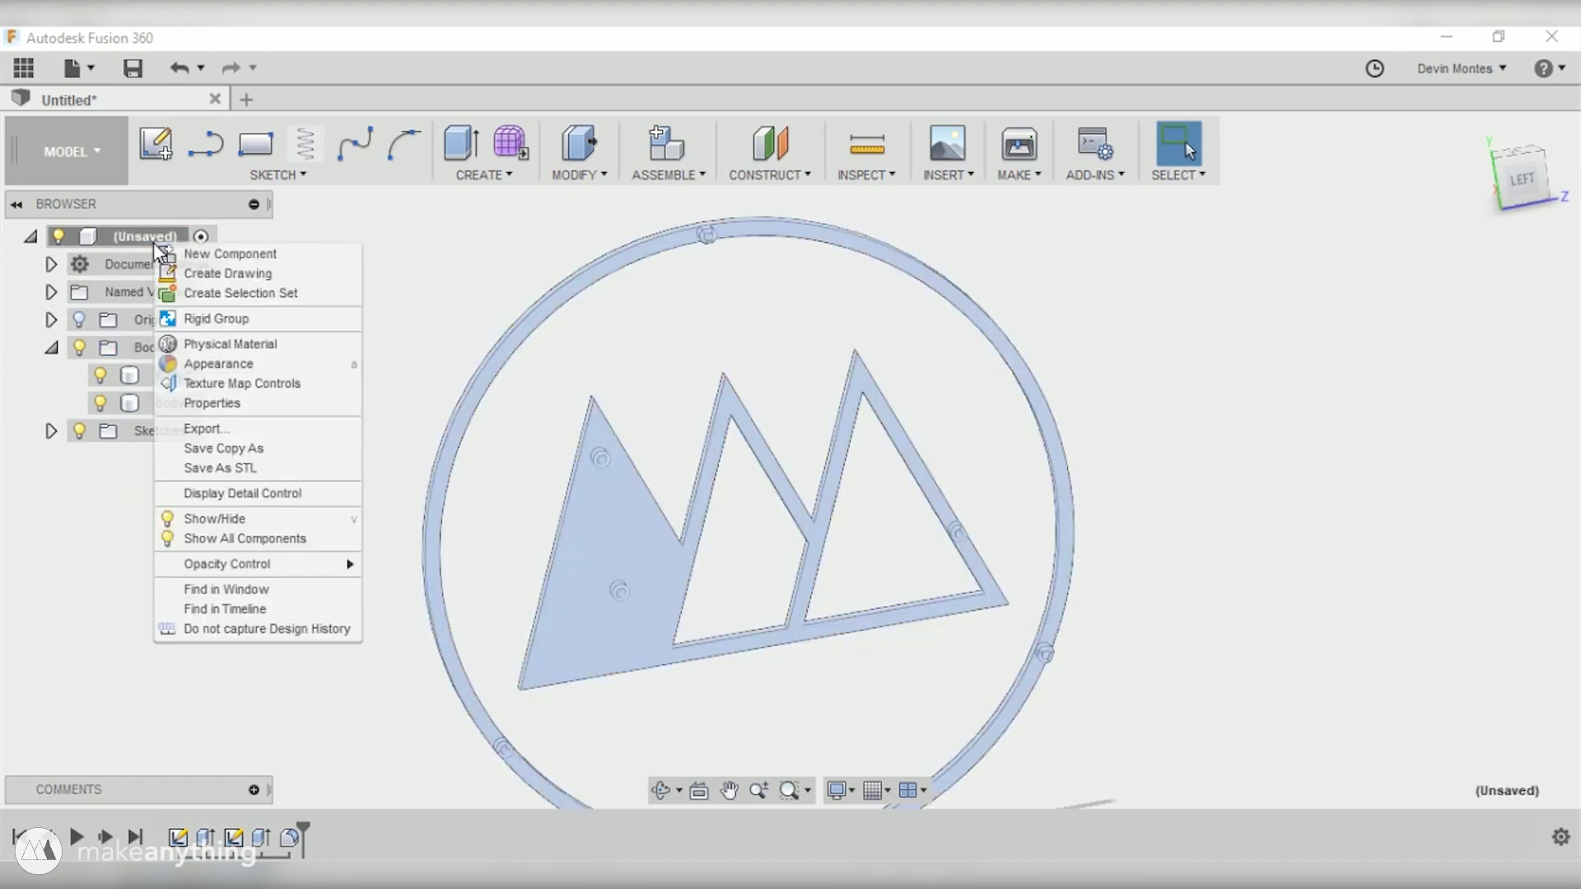
{"action": "left_click", "coordinate": [252, 468]}
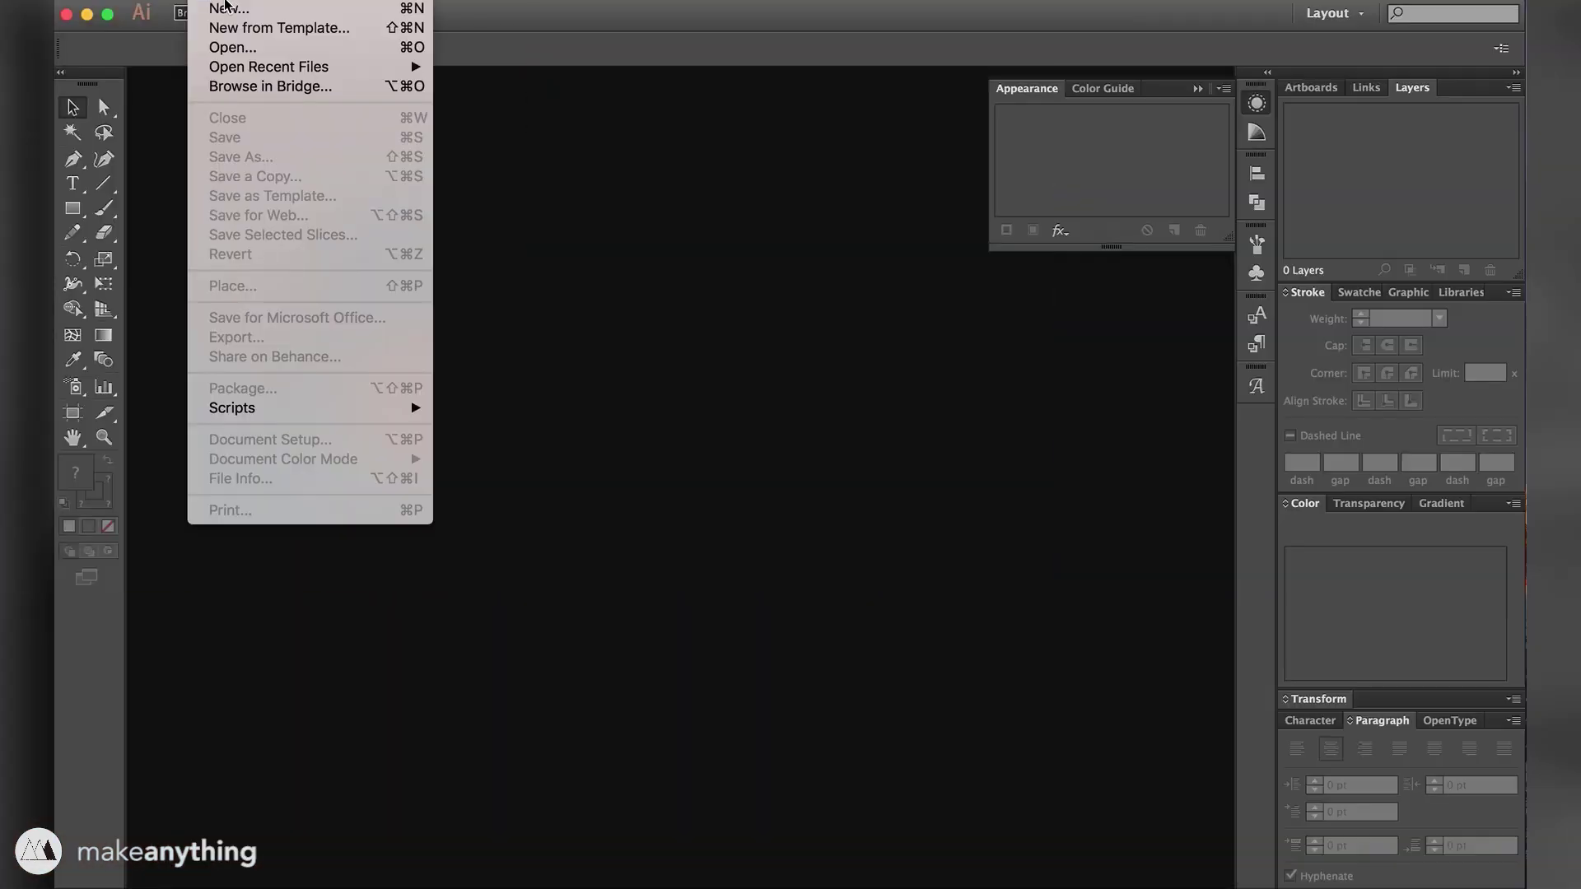
Create a new Tabloid-size Illustrator document
{"action": "left_click", "coordinate": [225, 7]}
{"action": "left_click", "coordinate": [252, 272]}
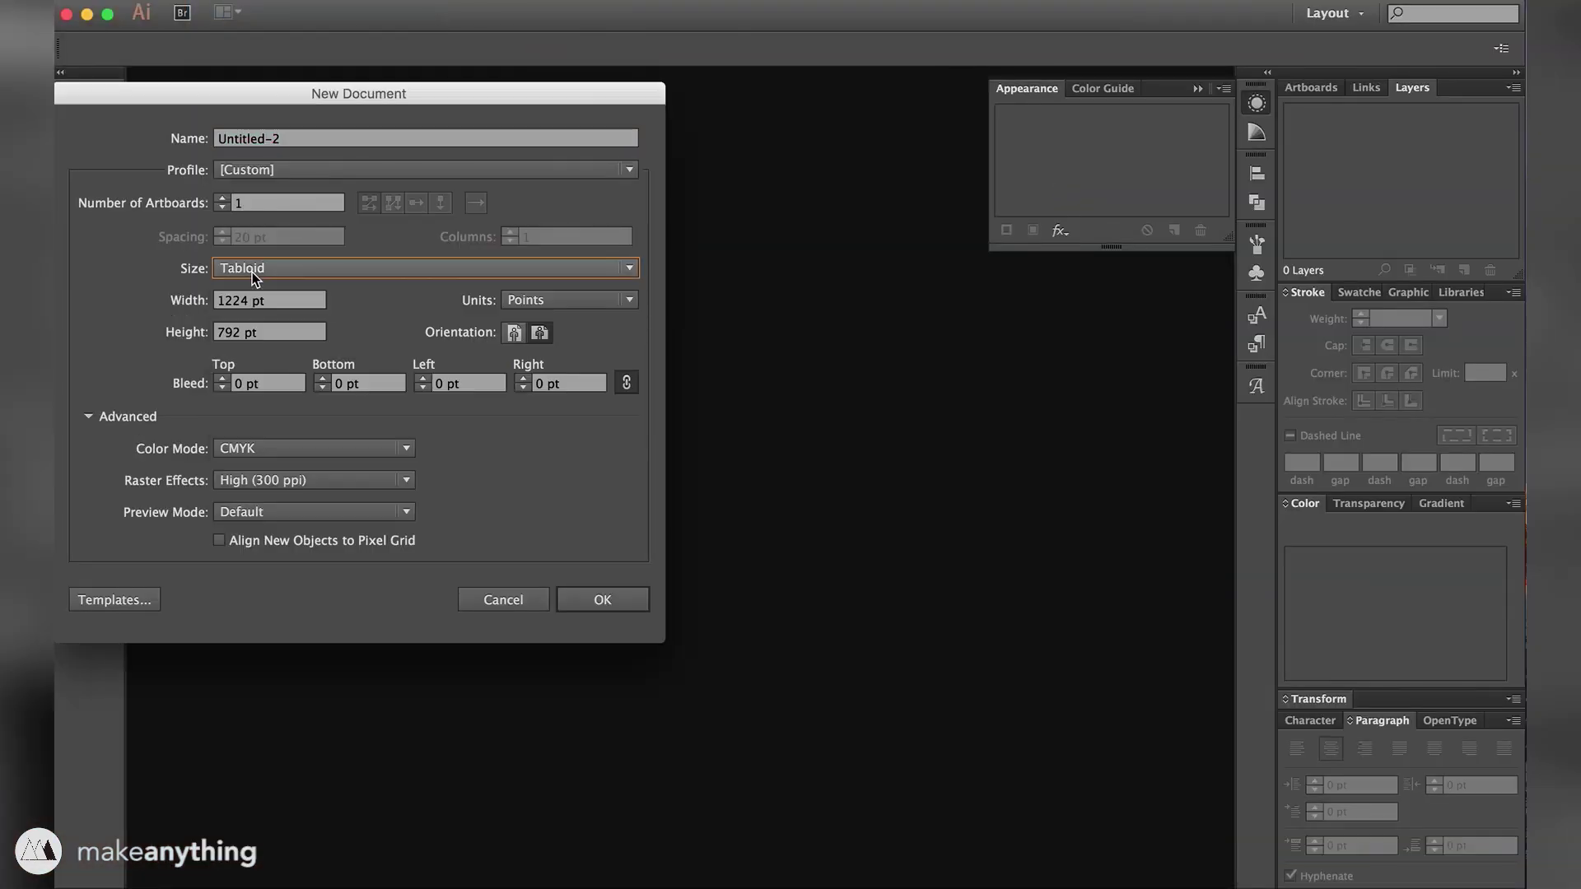
{"action": "left_click", "coordinate": [602, 600]}
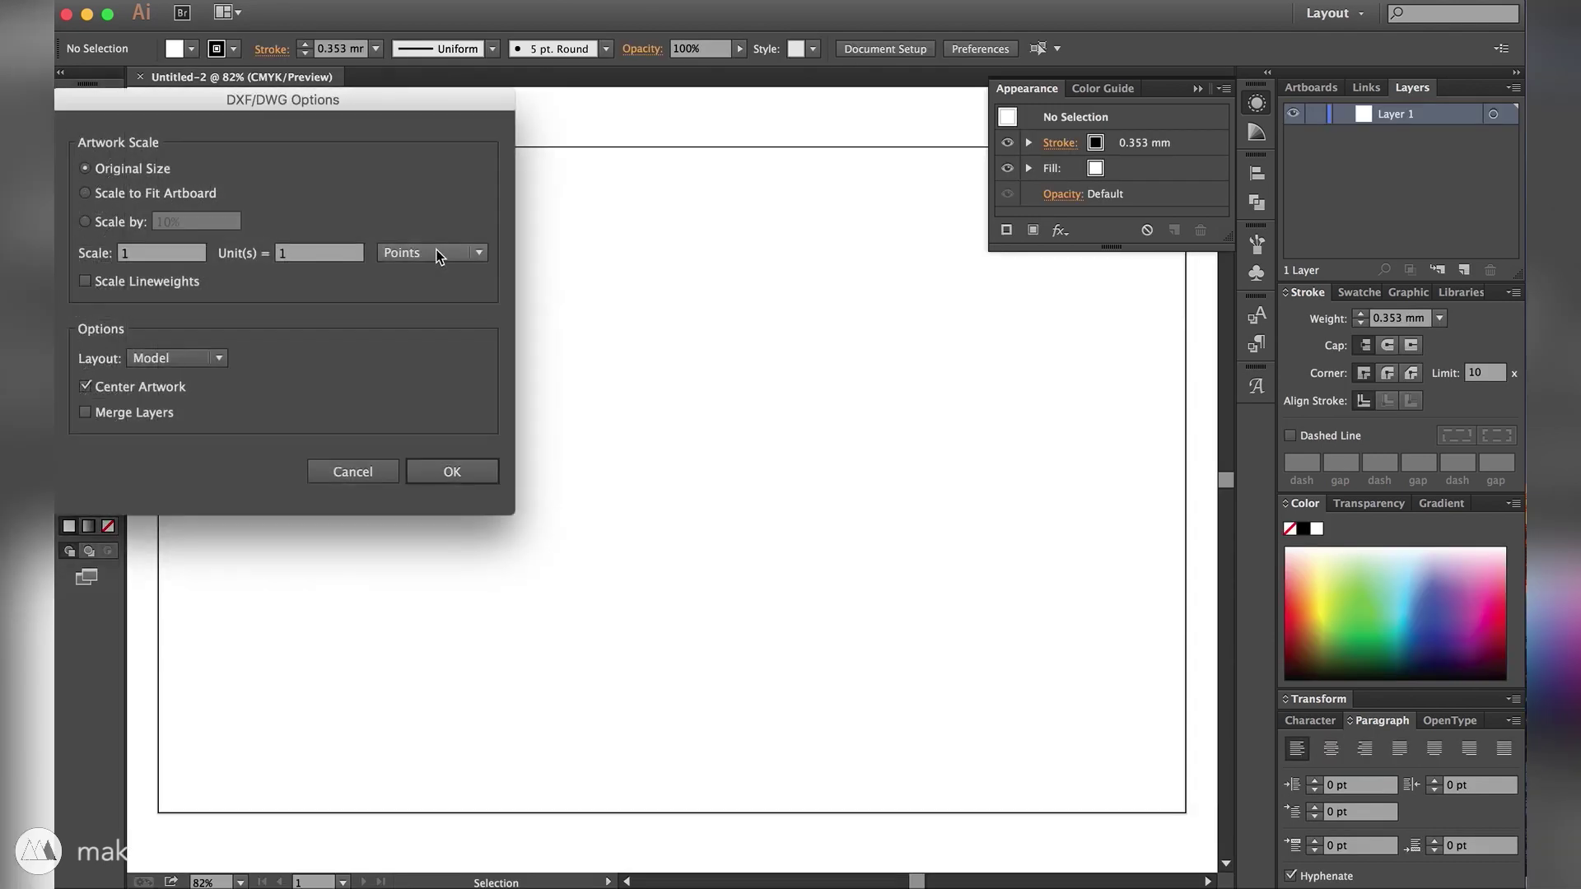
Open makeanythingLarge.dxf with the scale set to 1 unit = 0.0139 inches
{"action": "left_click", "coordinate": [441, 253]}
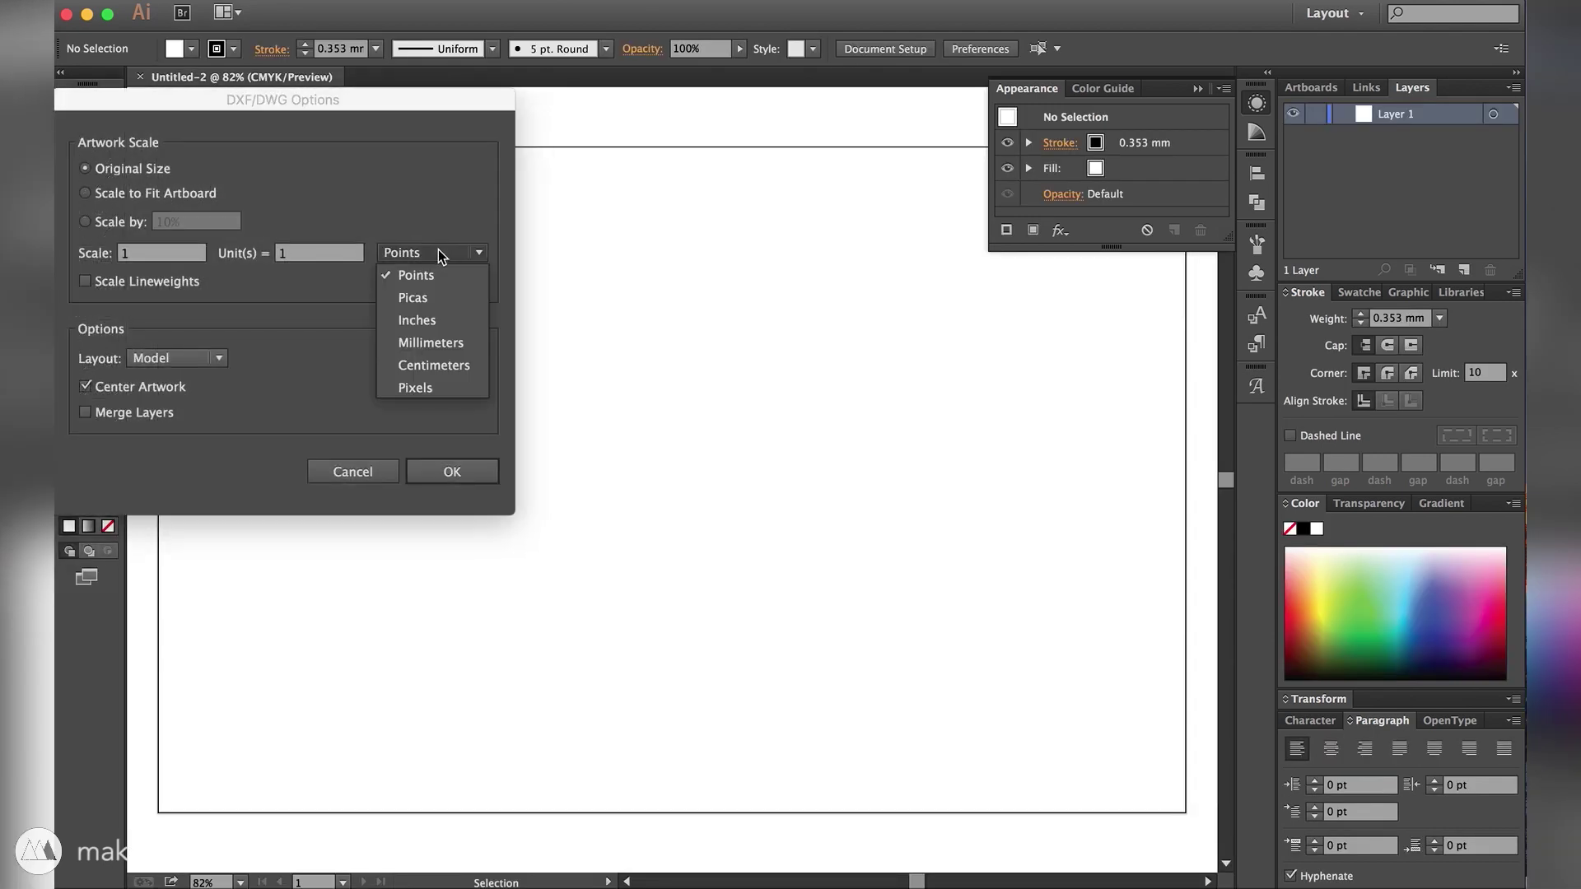
{"action": "left_click", "coordinate": [420, 320]}
{"action": "key", "text": "Tab"}
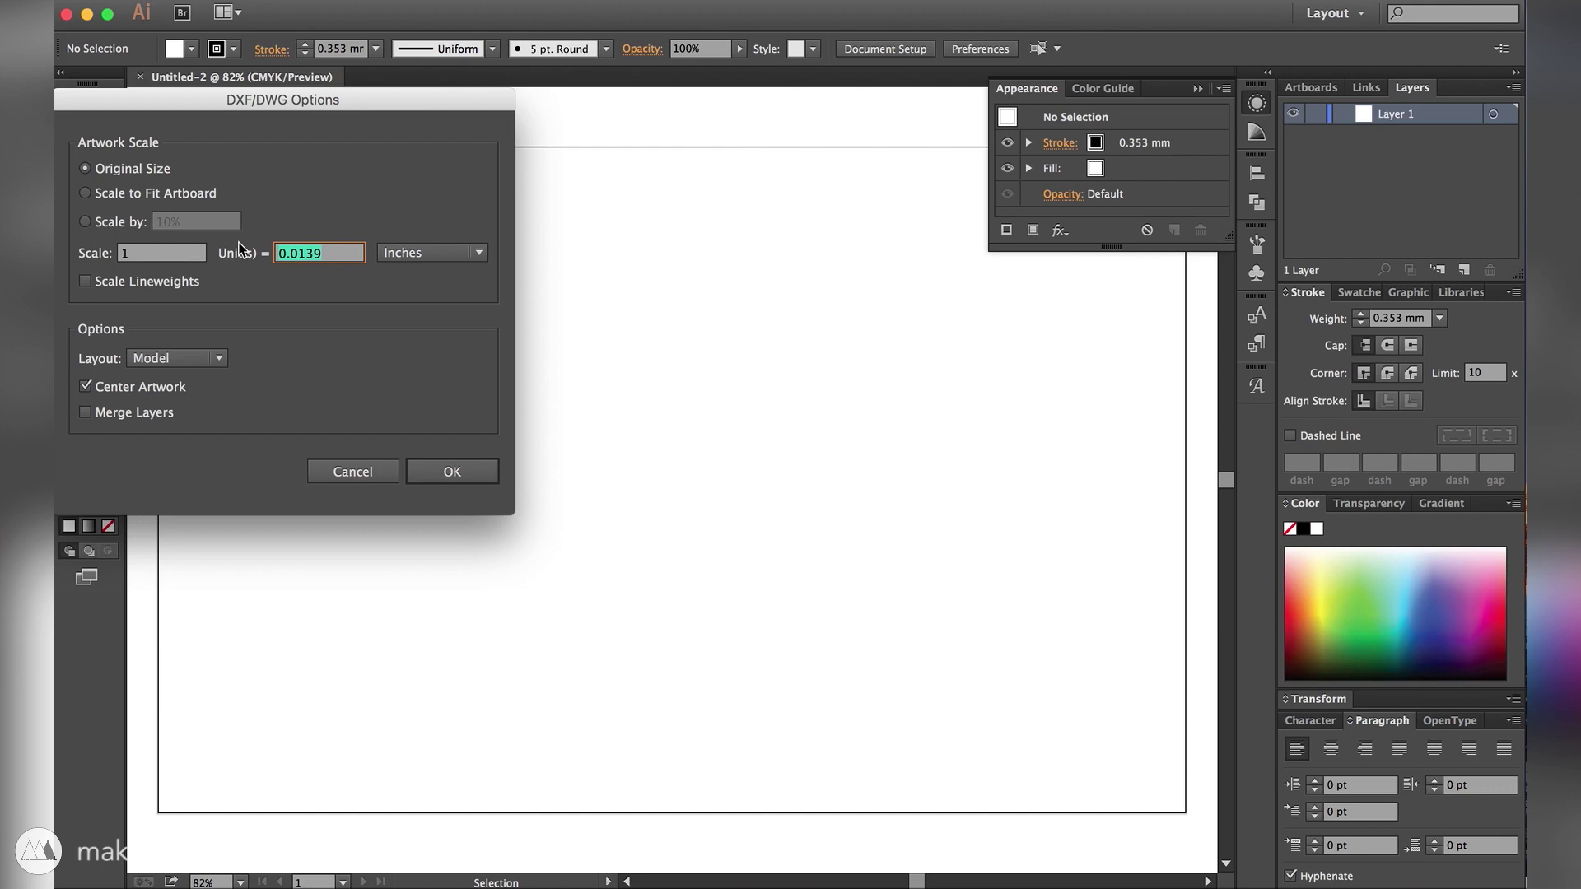
{"action": "left_click", "coordinate": [452, 471]}
Fit the artboard to the window and move the logo group up about 245 pt
{"action": "key", "text": "super+0"}
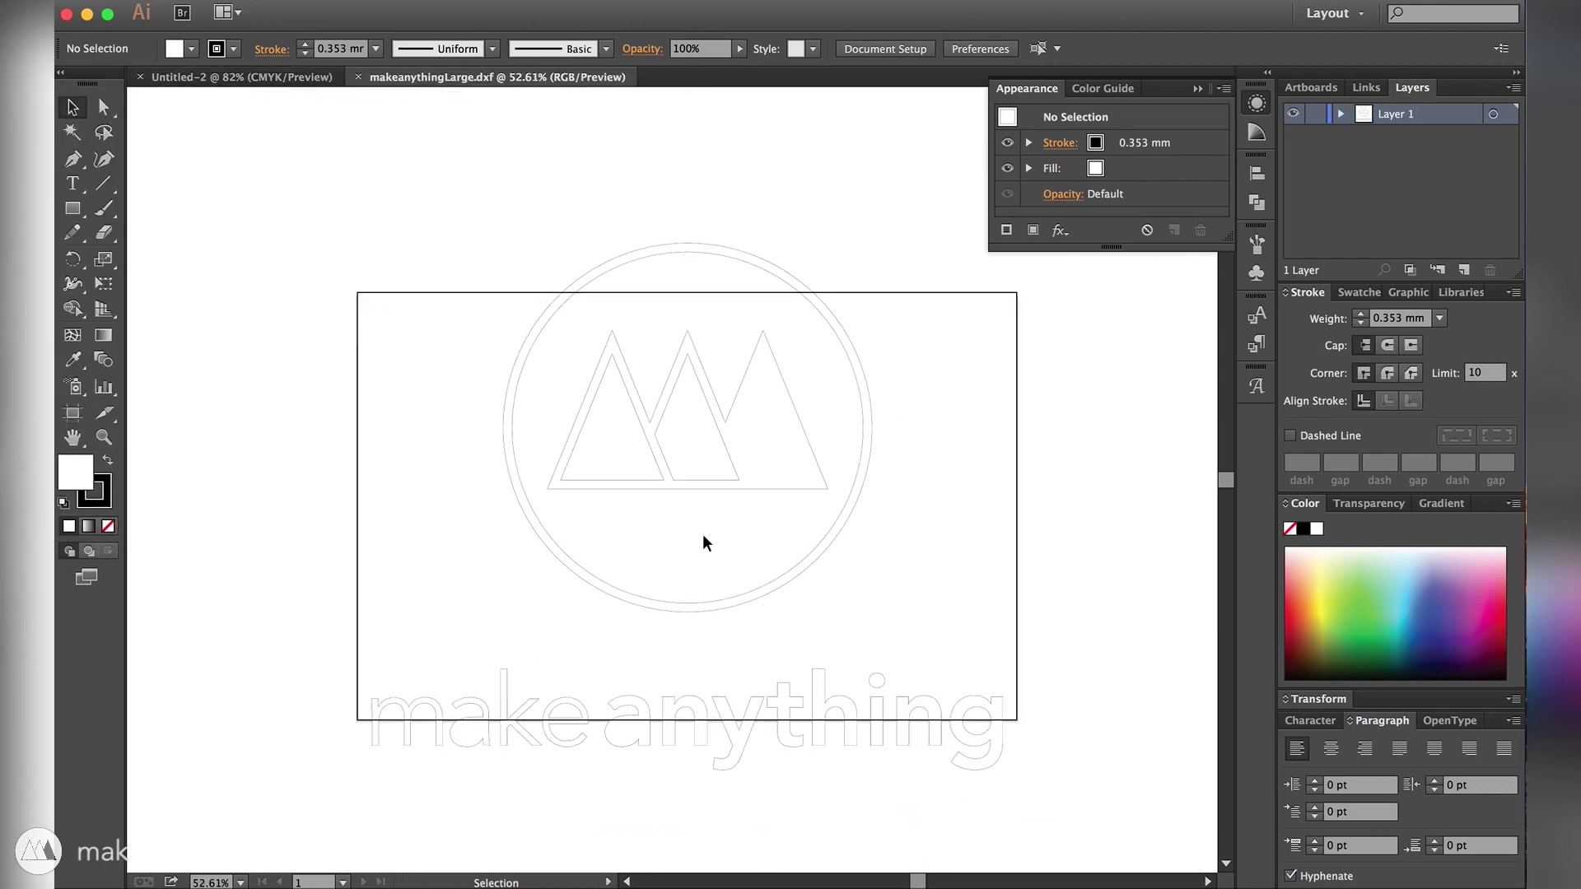
{"action": "left_click", "coordinate": [920, 719]}
{"action": "left_click_drag", "start_coordinate": [921, 719], "coordinate": [911, 601], "text": "shift"}
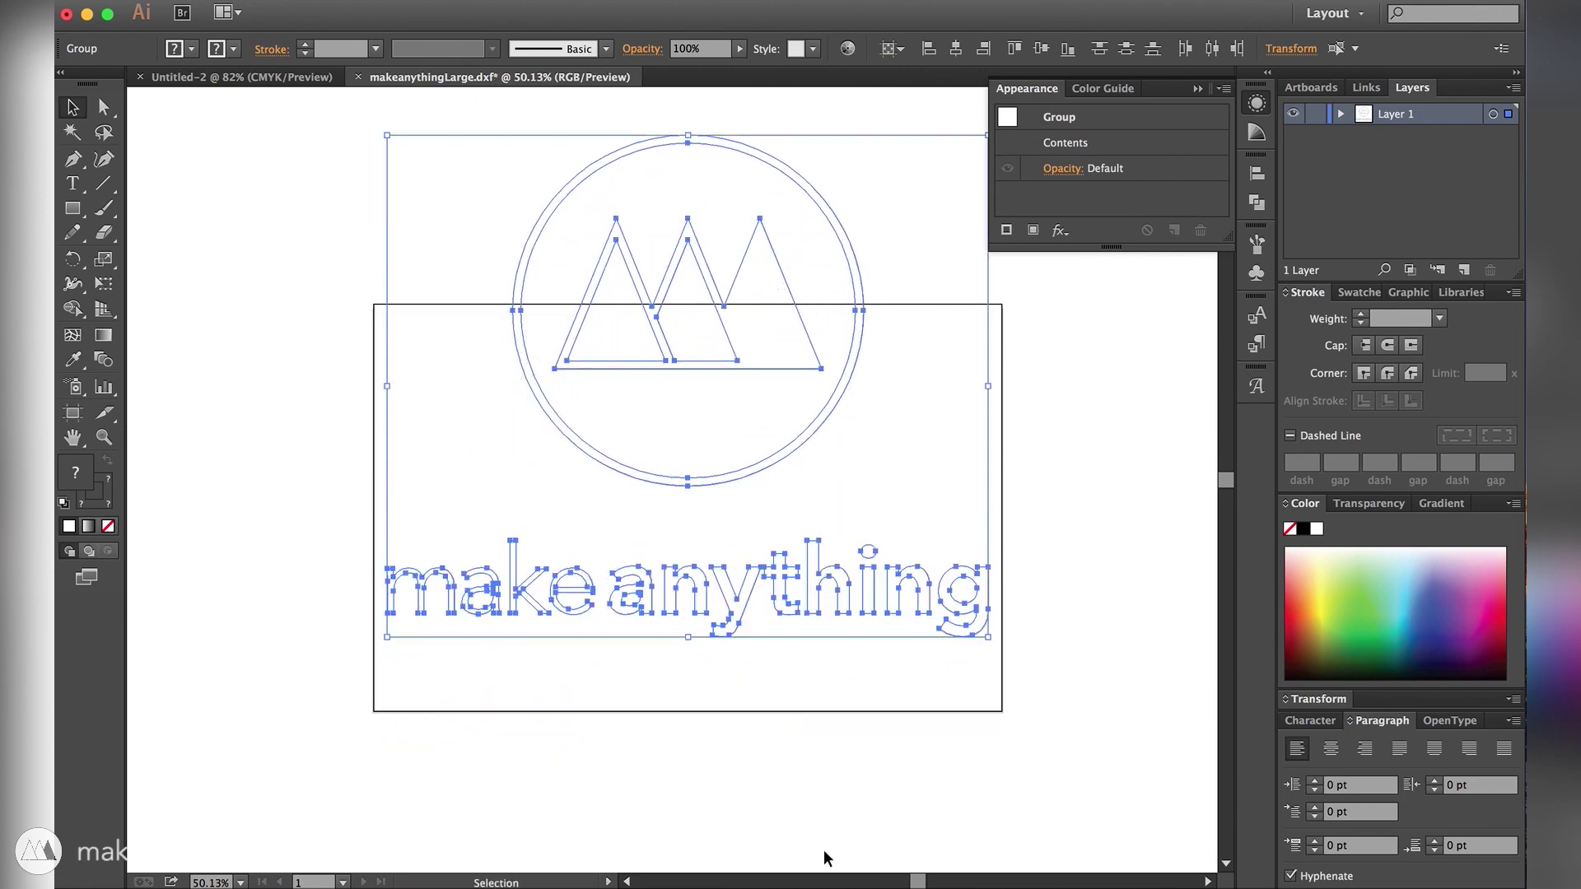
{"action": "left_click", "coordinate": [832, 761]}
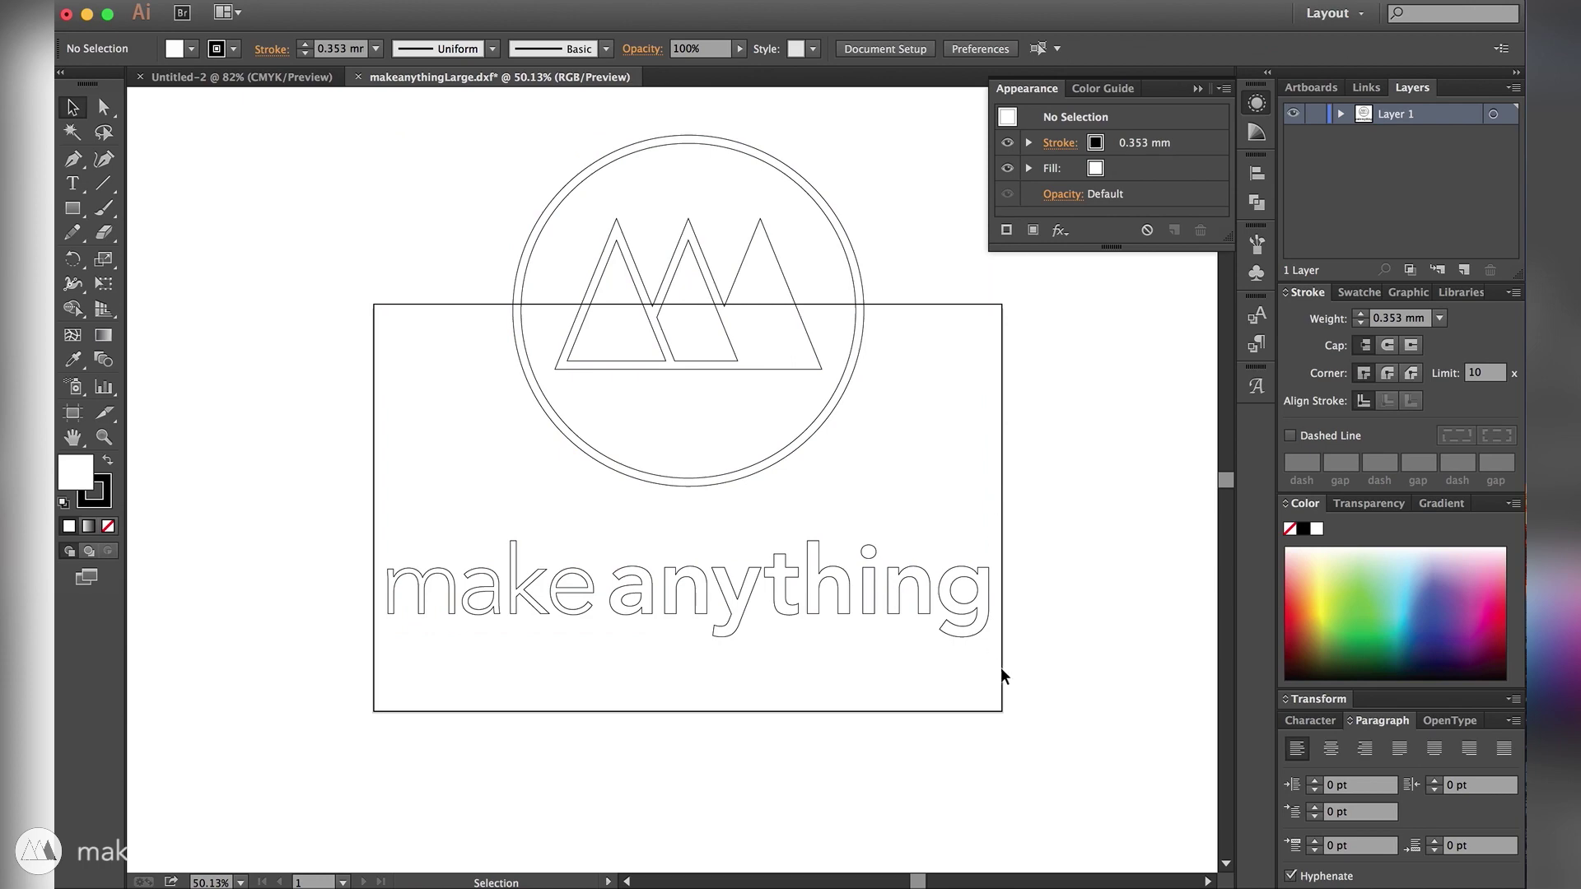
{"action": "key", "text": "super+p"}
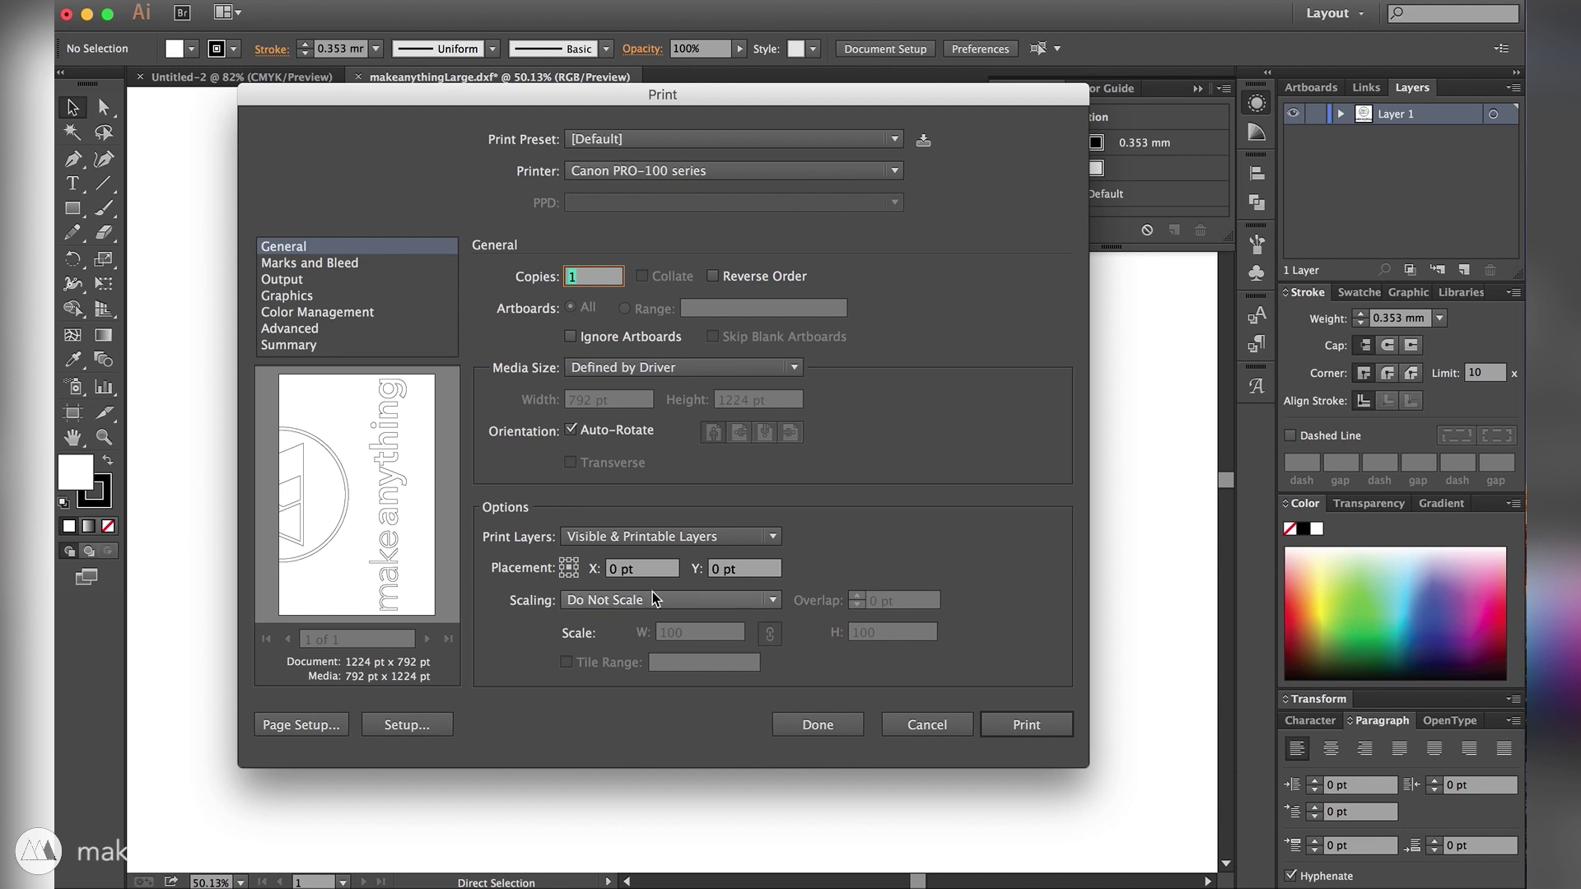
Set Media Size to Tabloid Borderless and print the logo unscaled
{"action": "left_click", "coordinate": [684, 367]}
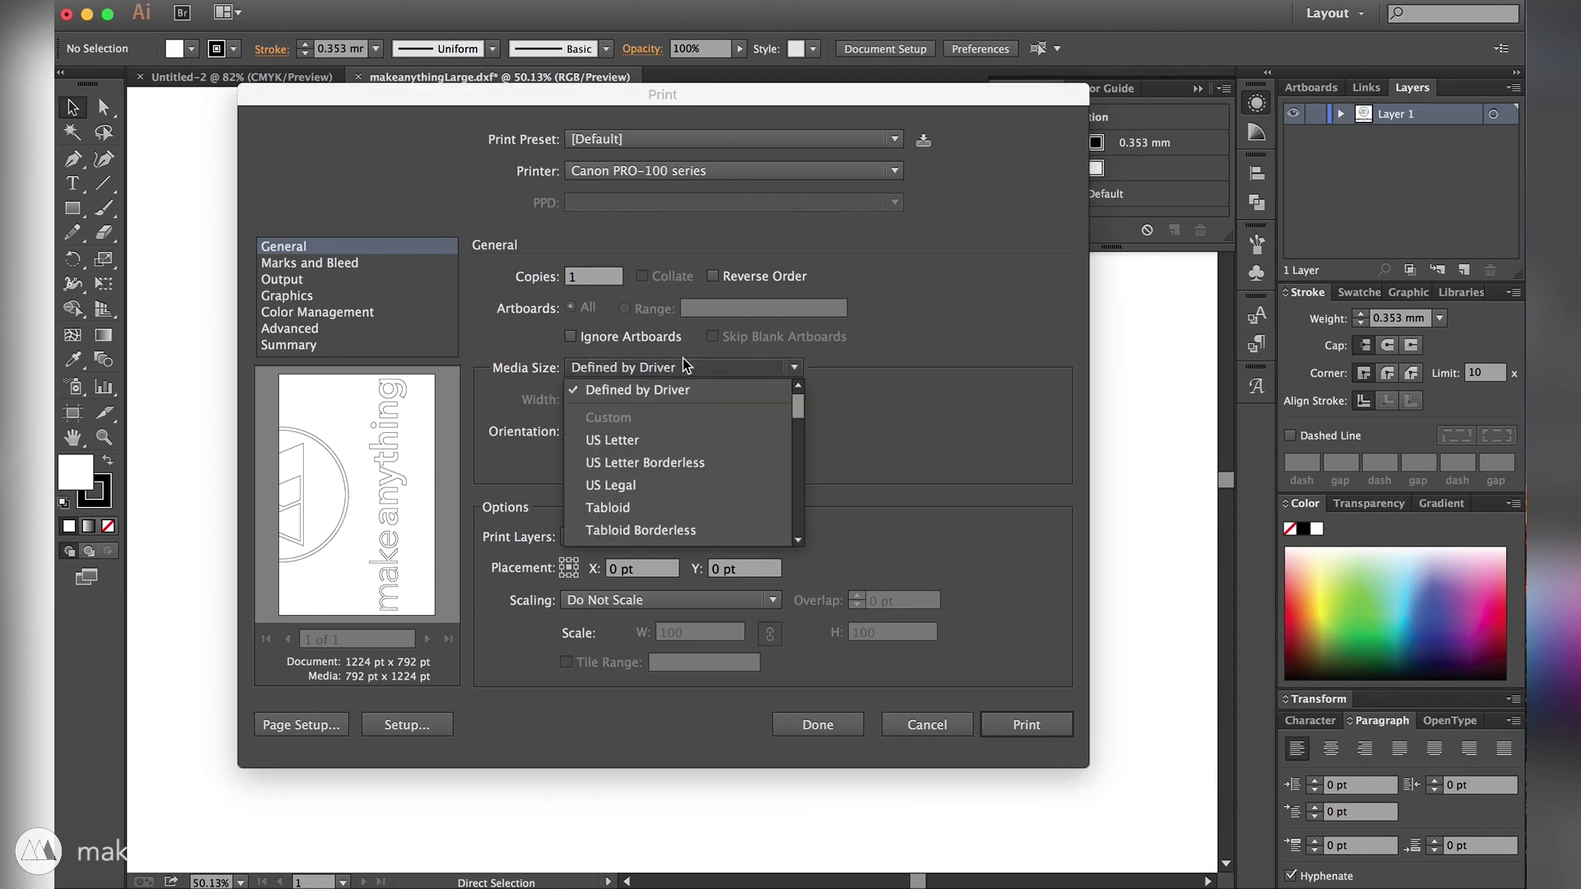
{"action": "left_click", "coordinate": [677, 530]}
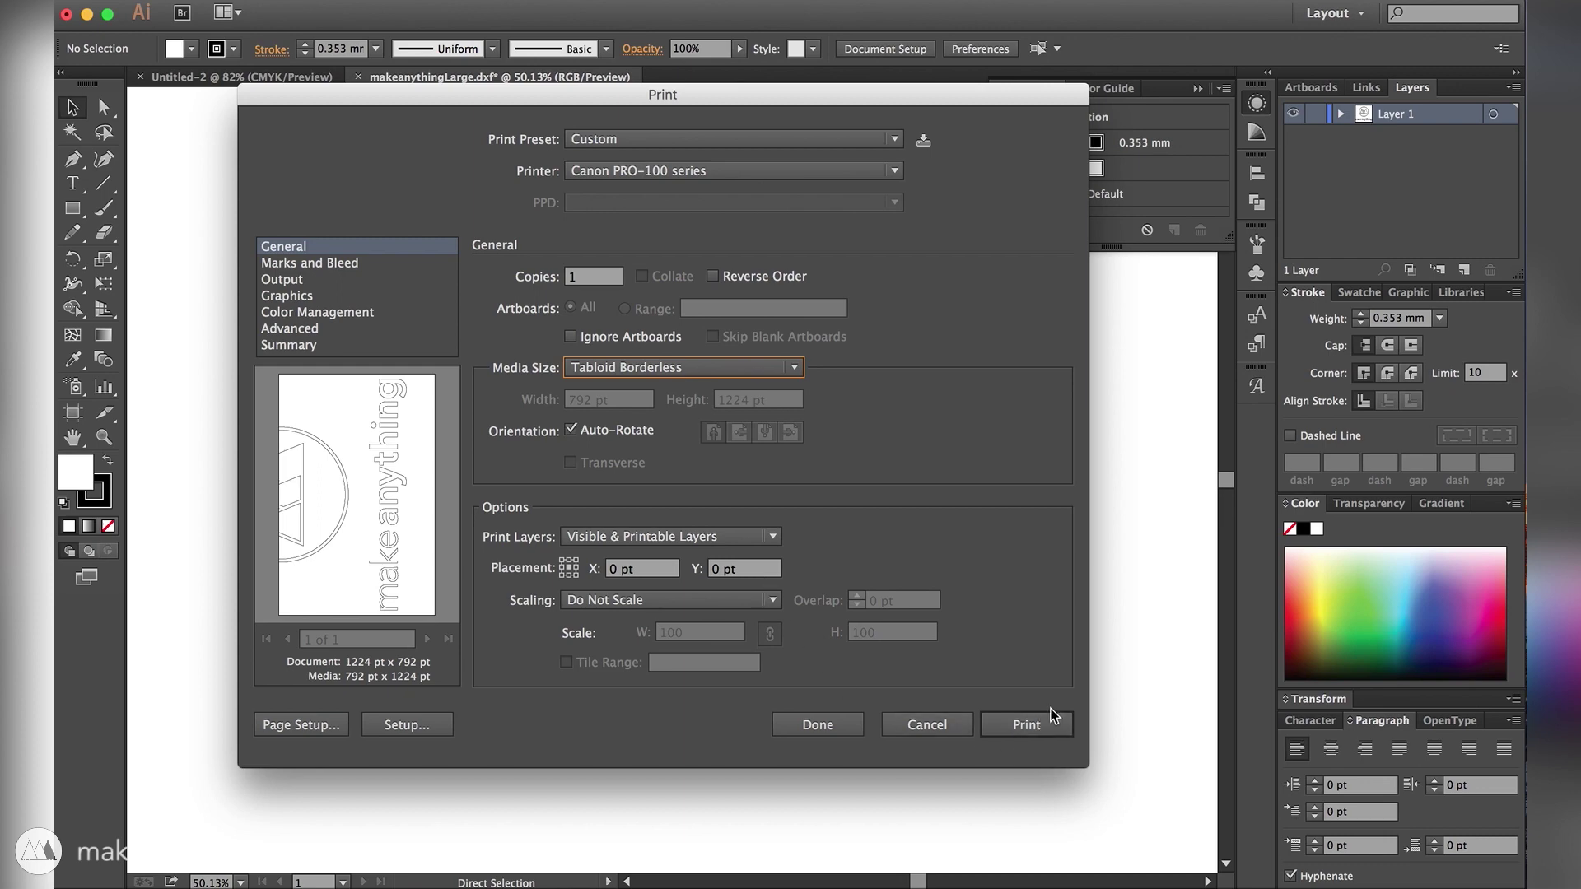
{"action": "left_click", "coordinate": [1027, 725]}
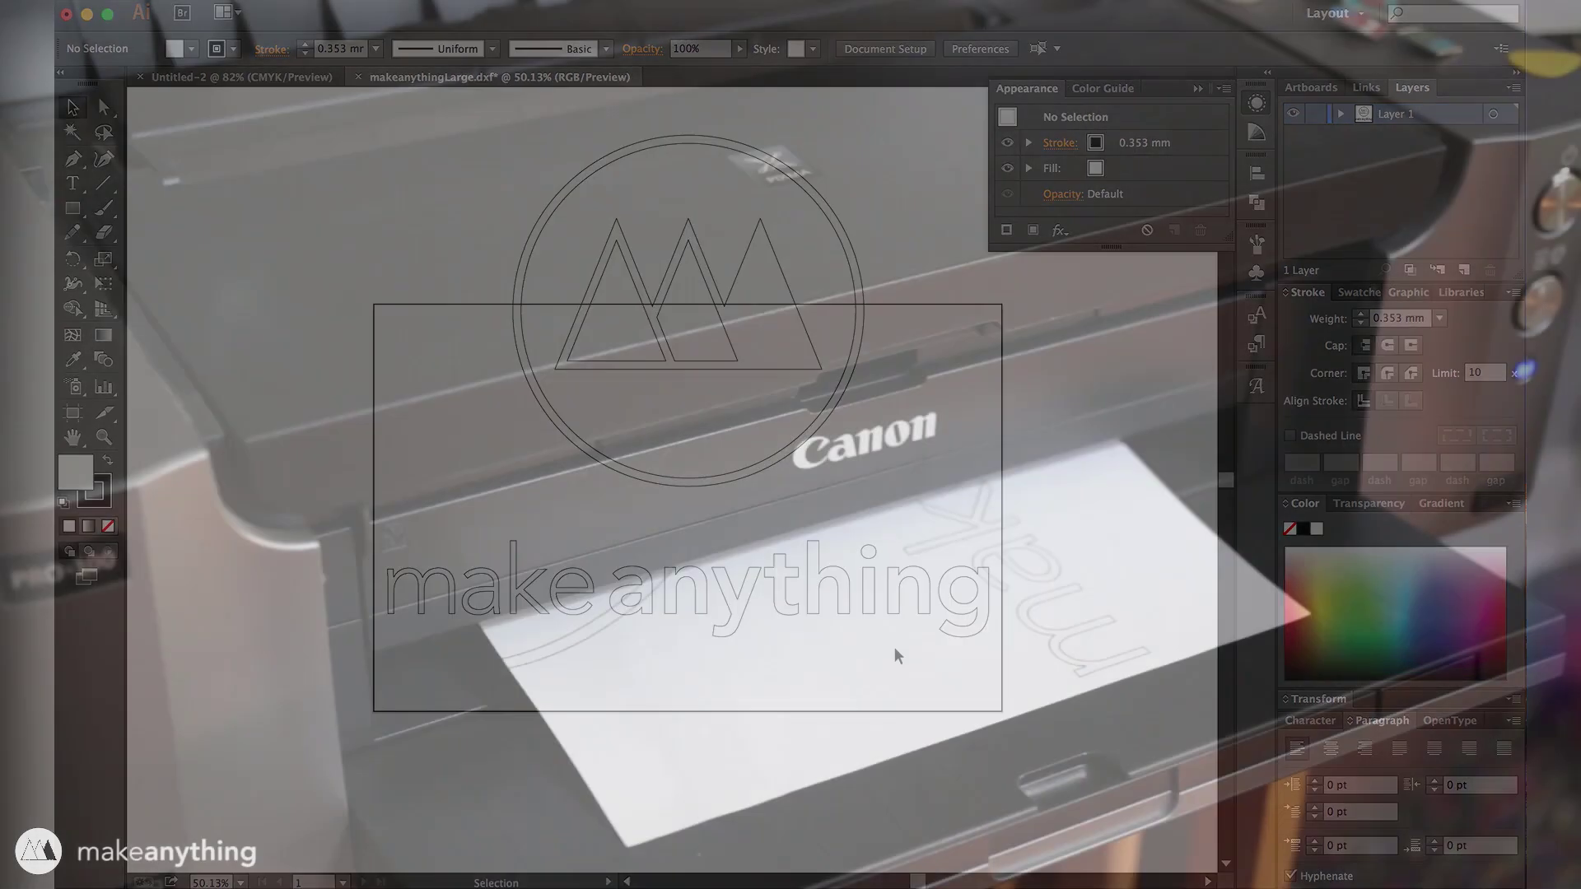